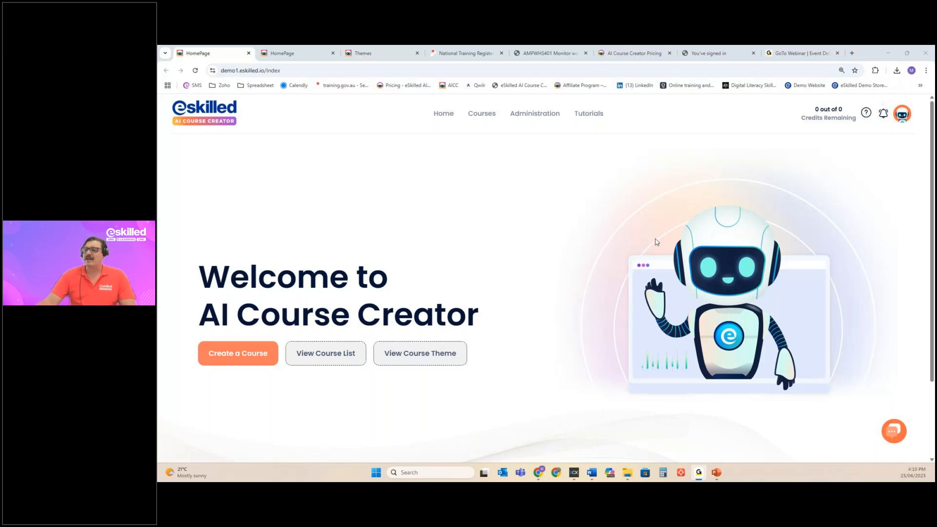
Start creating a new course.
left_click(242, 351)
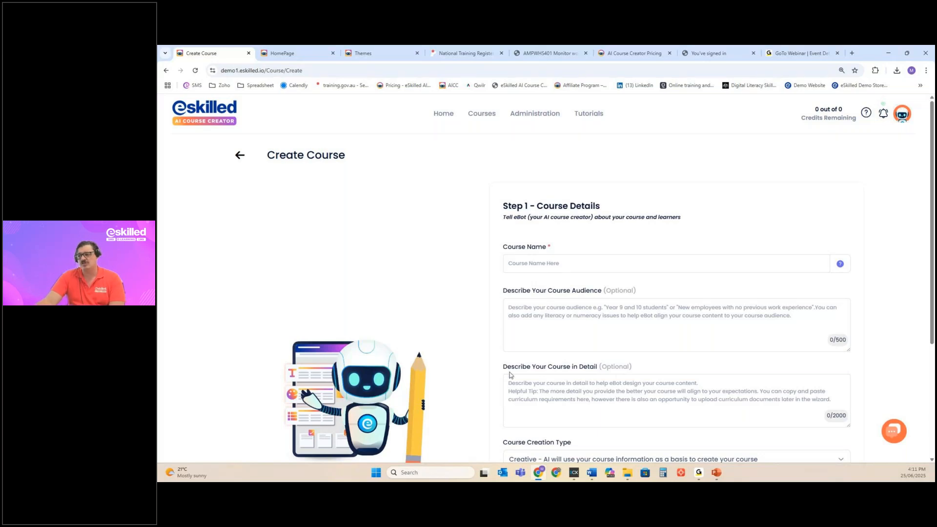
Switch the course creation type to Document Conversion and back to Creative.
scroll(475, 354, "down", 1)
left_click(536, 397)
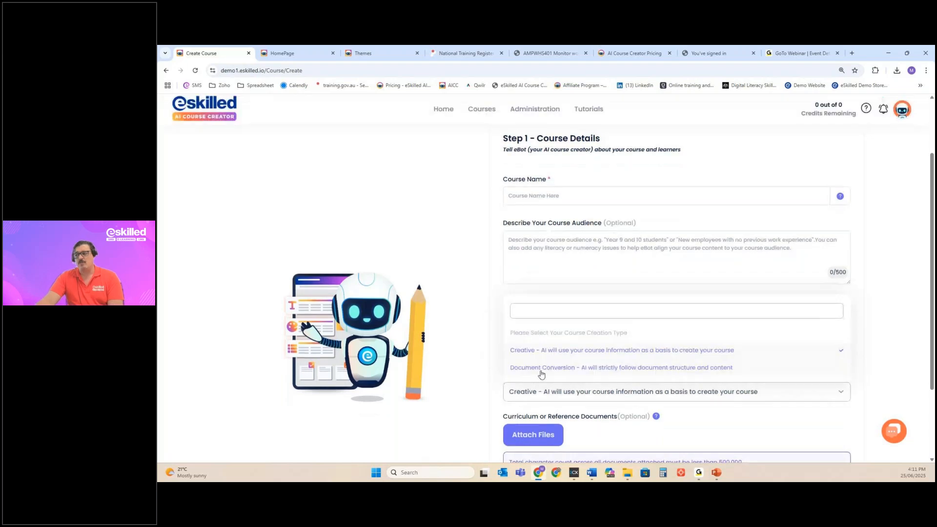
left_click(543, 369)
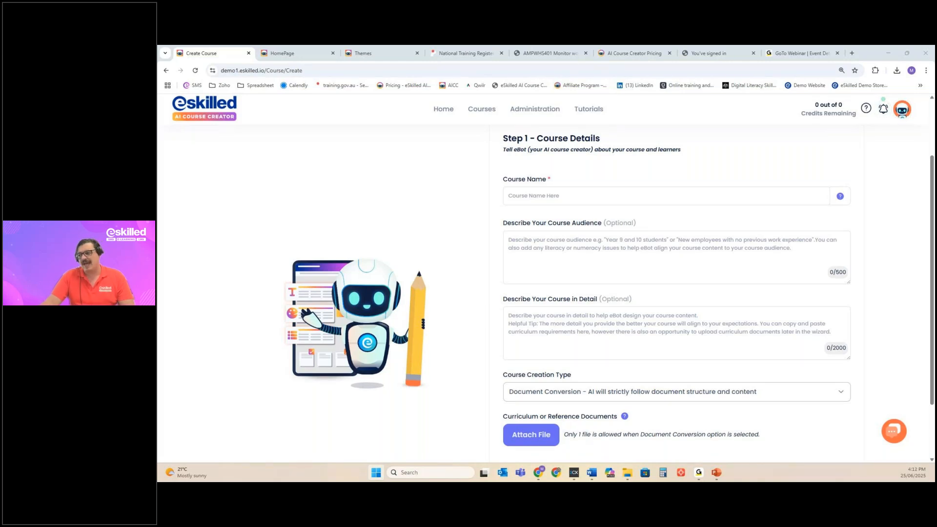
left_click(534, 391)
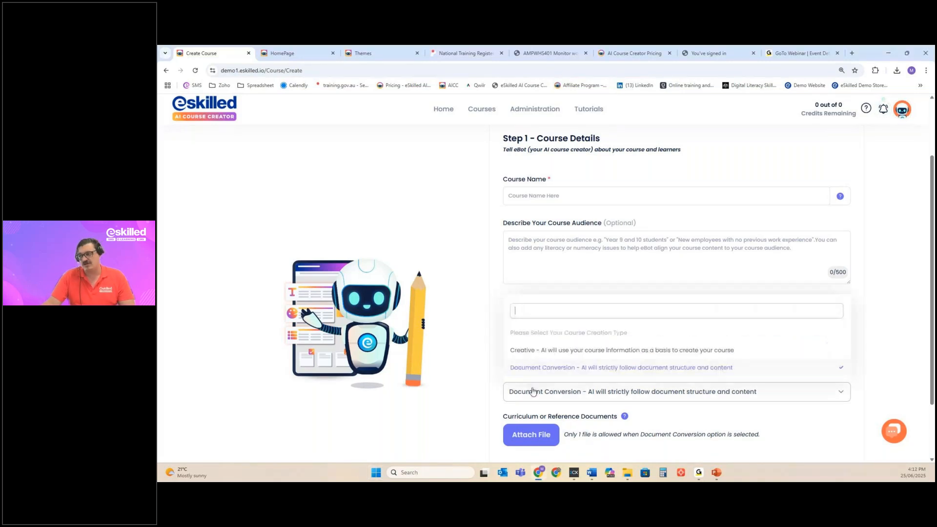
left_click(539, 351)
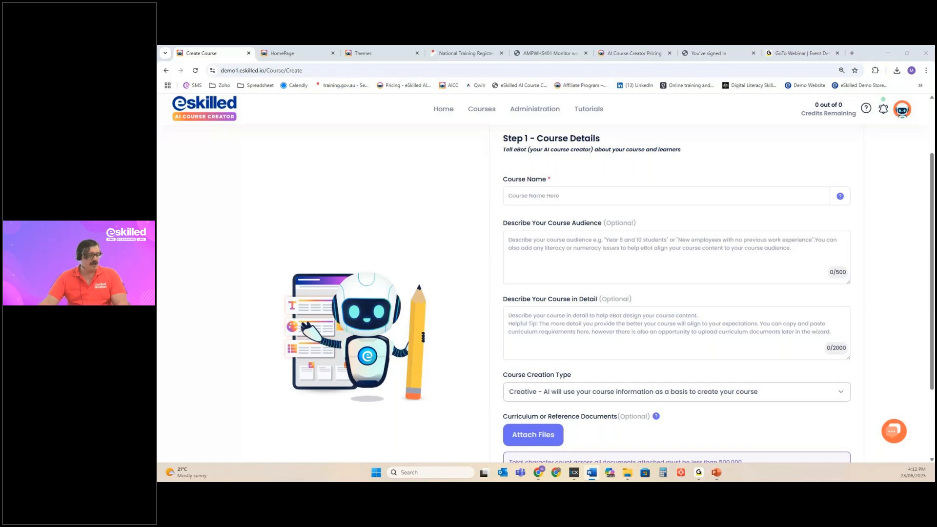
Name the course "AMPWHS401 Monitor workplace health and safety processes".
left_click(565, 202)
type("AMPWHS401 Monitor workplace health and safety processes")
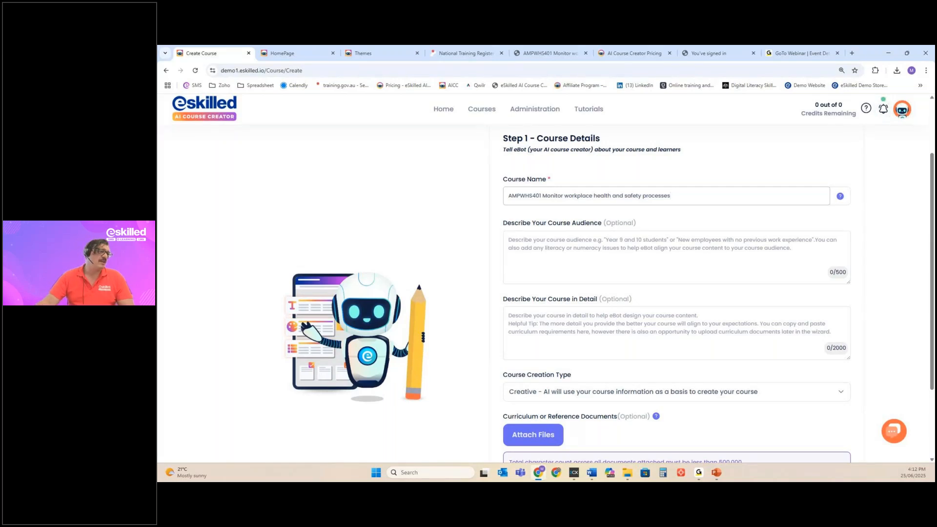
Describe the course audience as "This unit is applicable to supervisors or those with workplace health and safety responsibilities in meat processing premises".
key("alt+Tab")
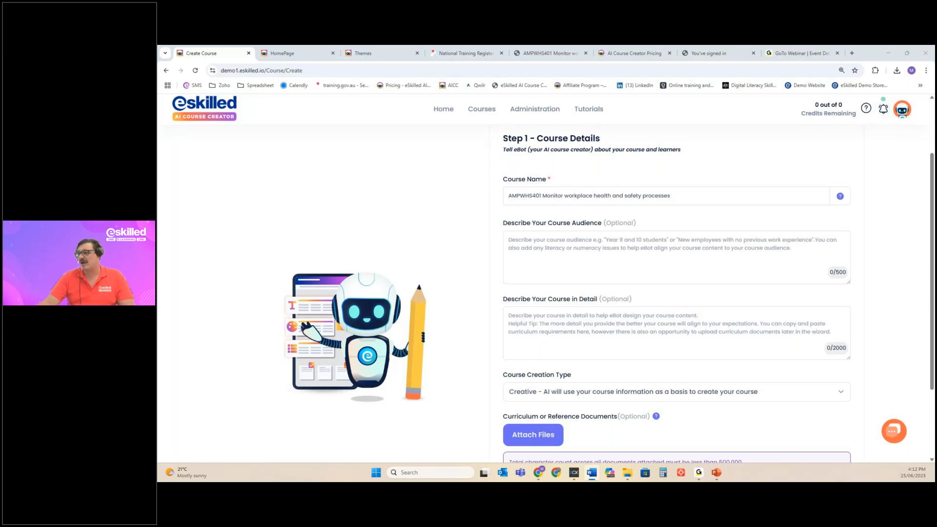
left_click(598, 257)
type("This unit is applicable to supervisors or those with workplace health and safety responsibilities in meat processing premises")
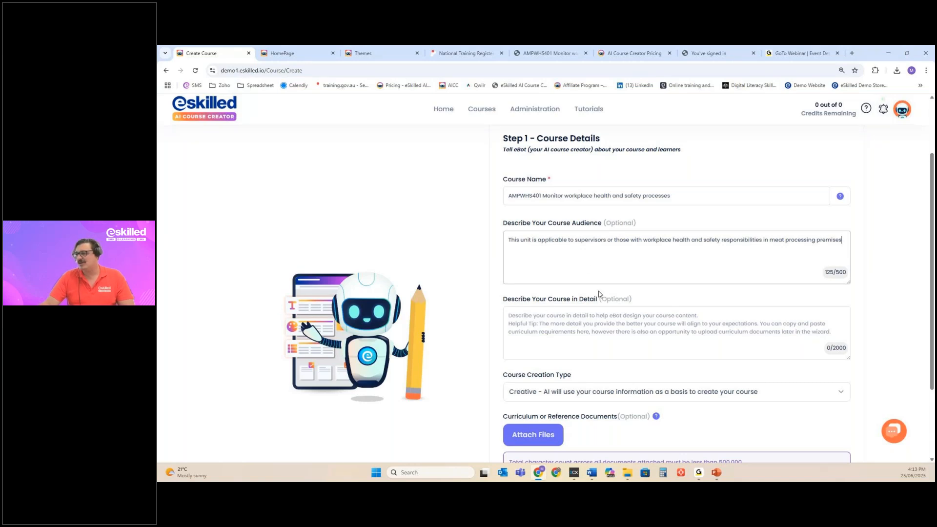
left_click_drag(502, 222, 603, 226)
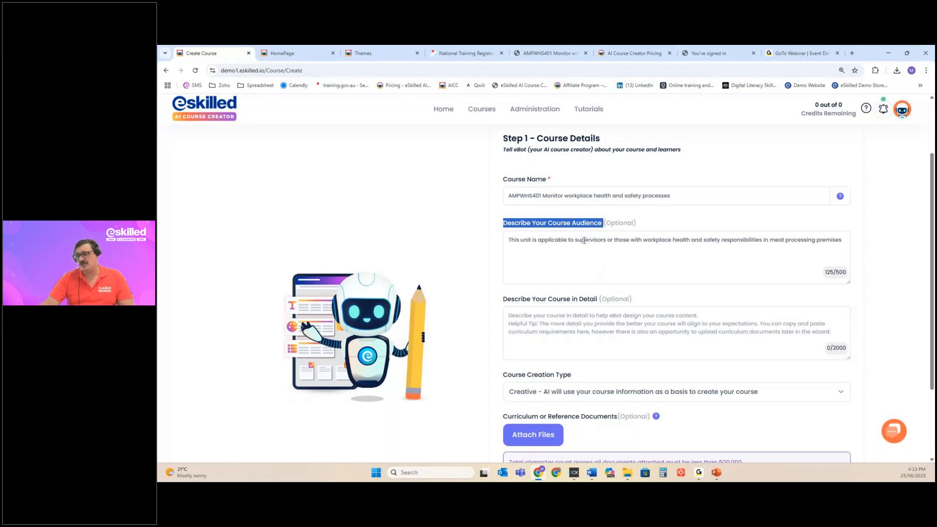
left_click_drag(577, 240, 604, 240)
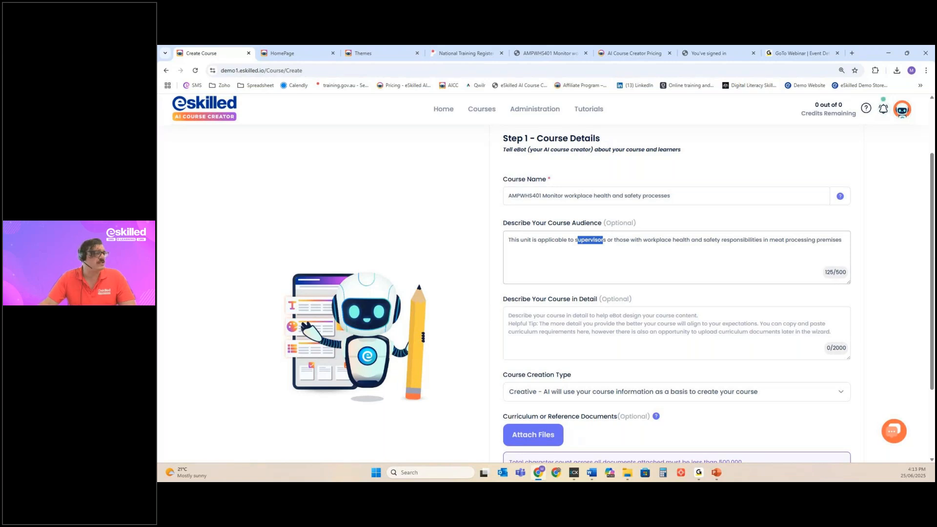
Enter the detailed course description "AMPWHS401 - Monitor workplace health and safety processes in a meat processing premises".
key("alt+Tab")
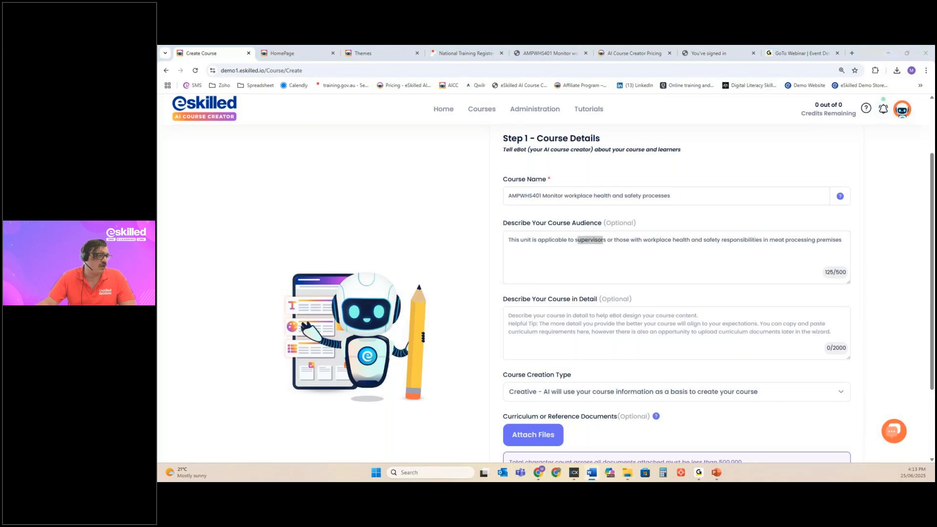
left_click(549, 323)
type("AMPWHS401 Monitor workplace health and safety processes in a meat processing premises")
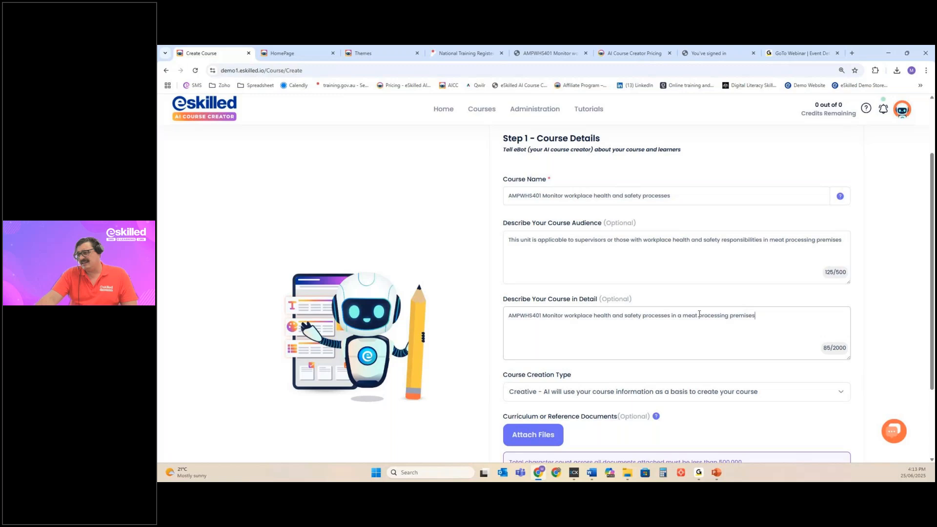
left_click_drag(509, 316, 543, 317)
left_click(543, 317)
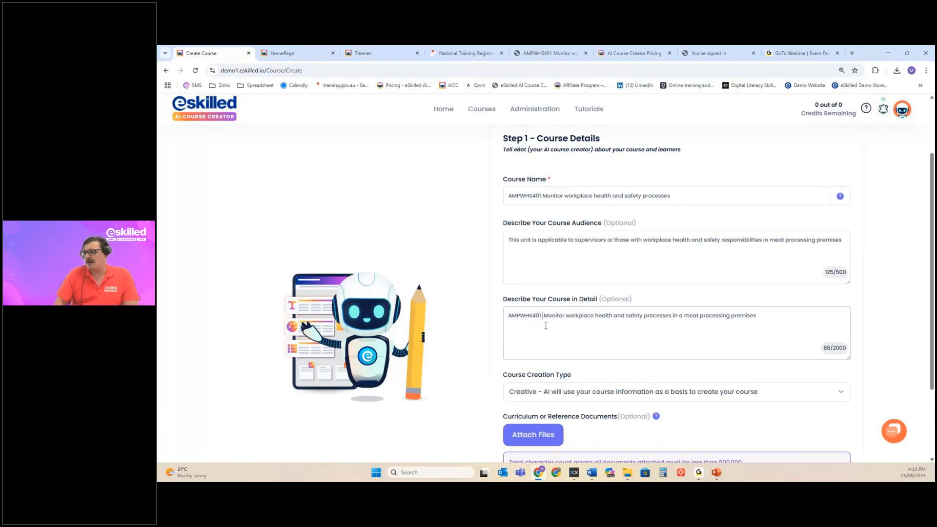
type("-")
left_click_drag(546, 316, 674, 315)
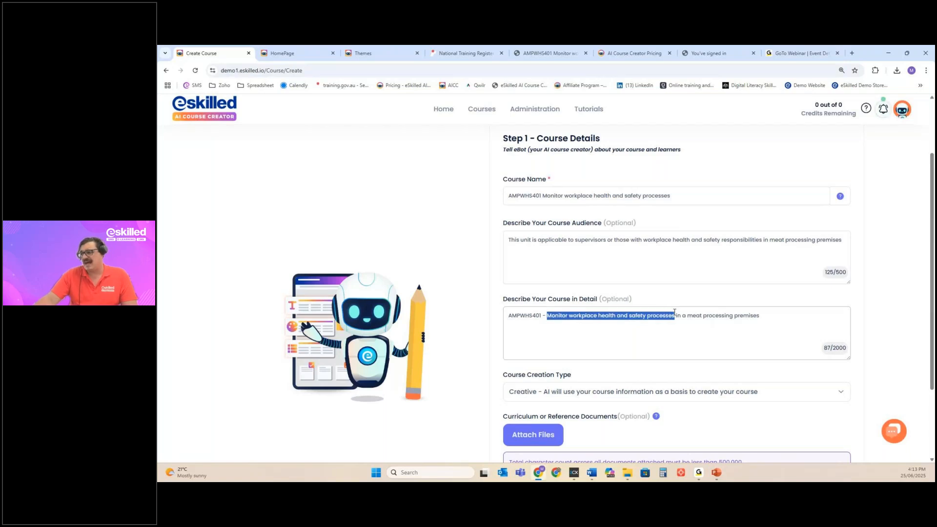
left_click(765, 317)
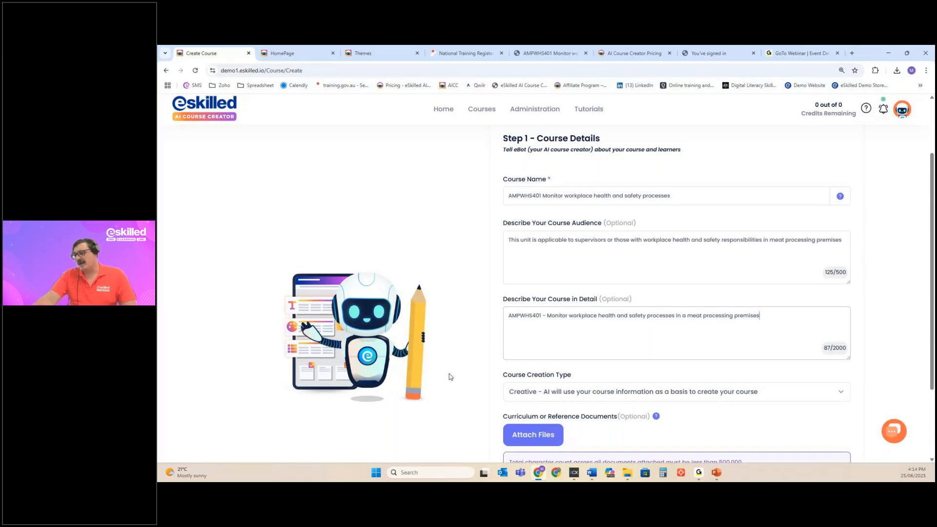
Open the form for attaching a curriculum or reference document to the course.
scroll(449, 367, "down", 2)
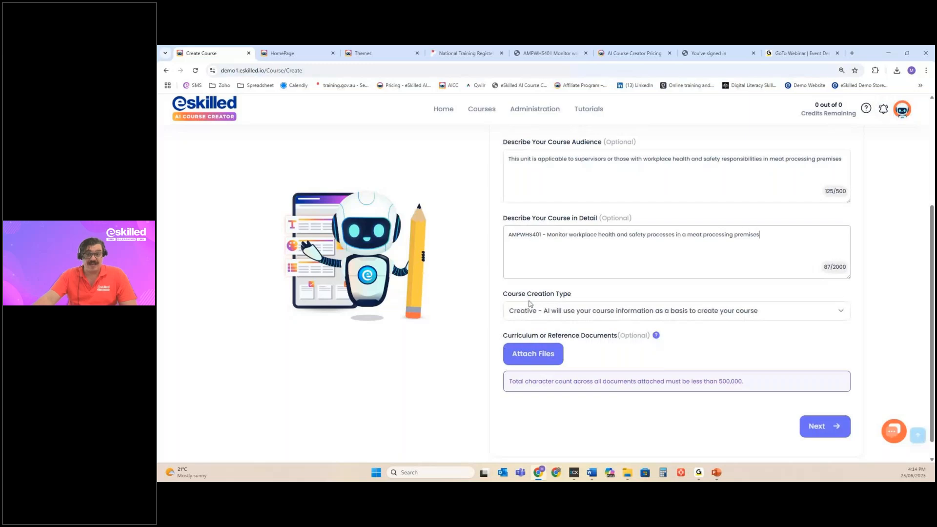
left_click(531, 357)
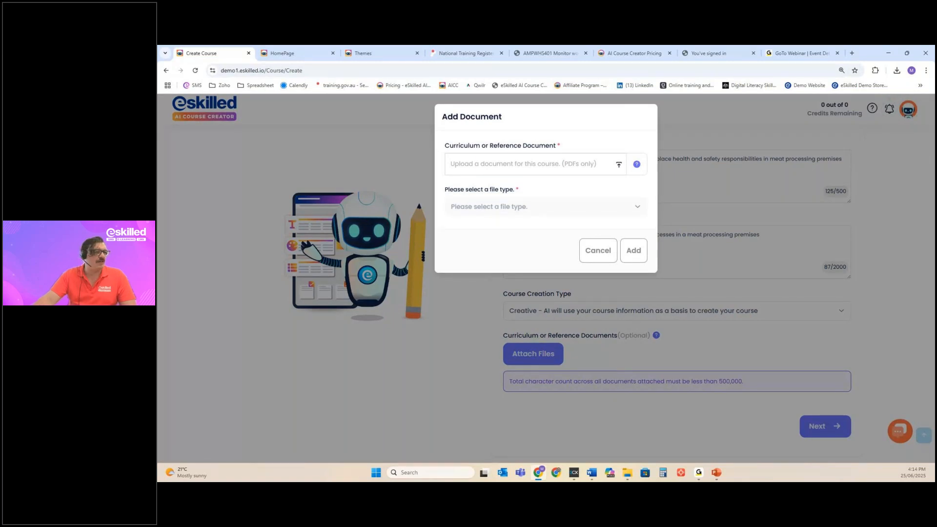
key("alt+Tab")
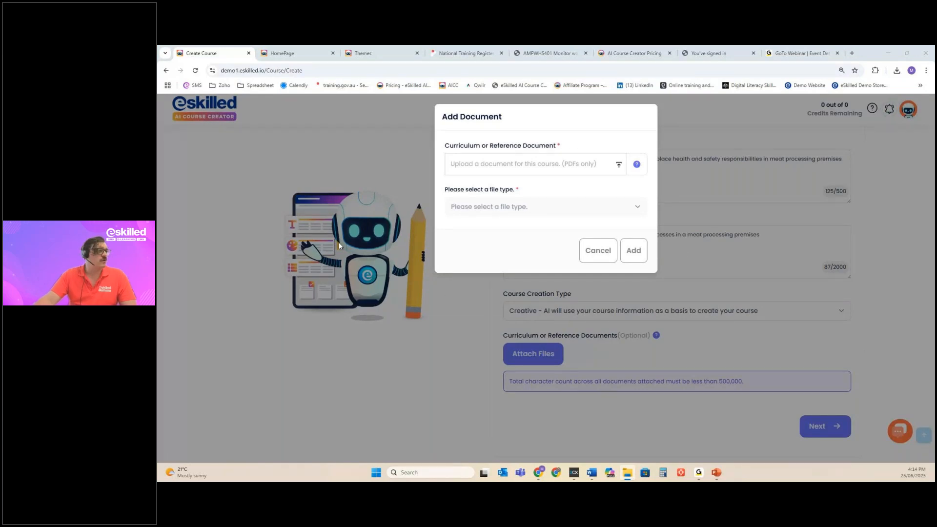
left_click_drag(158, 195, 517, 203)
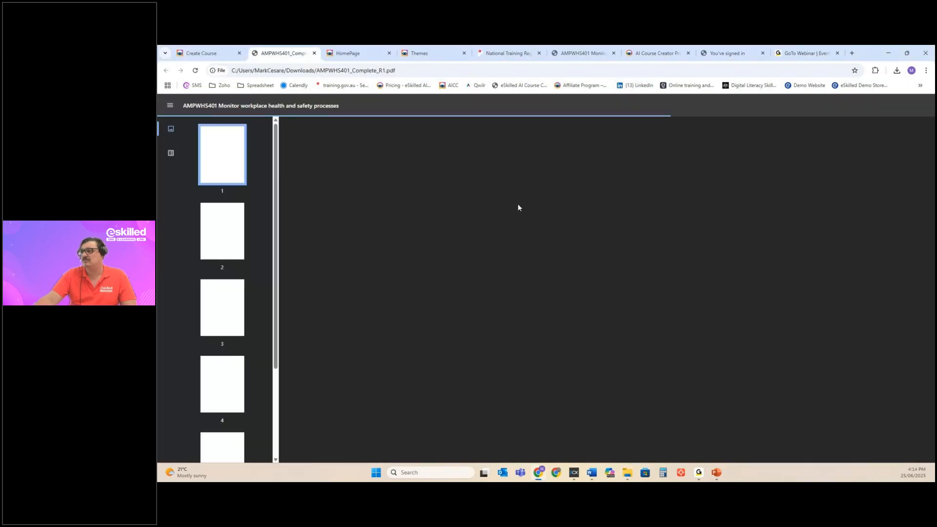
left_click(222, 53)
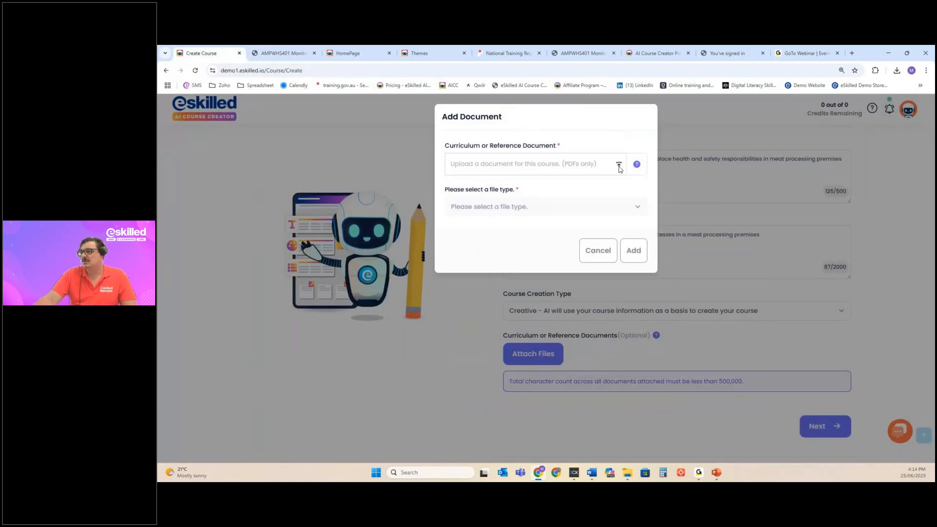
Set the file type to Unit of Competency and upload AMPWHS401_Complete_R1.pdf from Downloads as the curriculum or reference document.
left_click(563, 207)
left_click(514, 254)
left_click(611, 167)
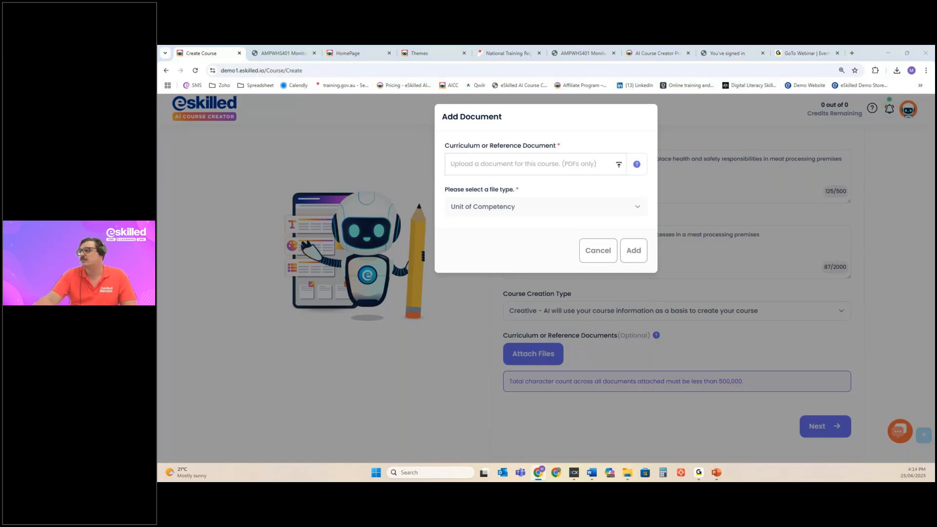
left_click_drag(485, 201, 608, 169)
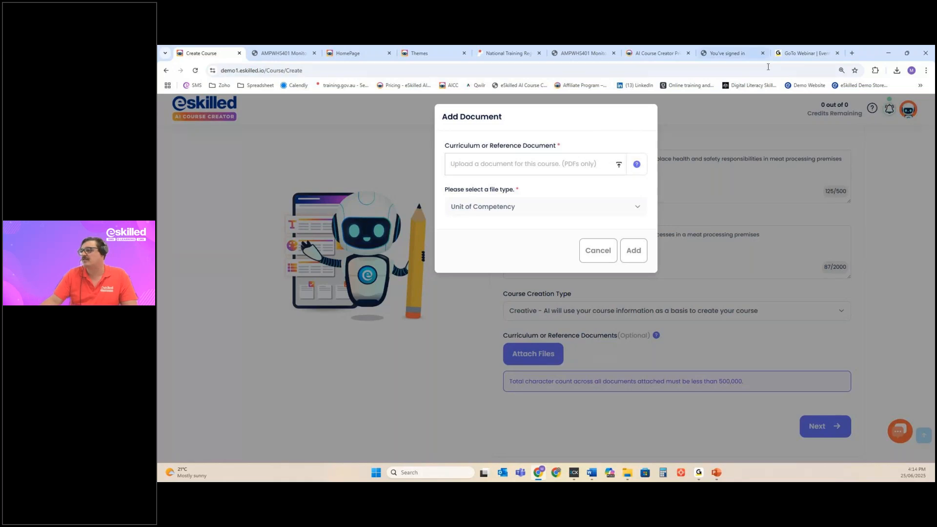
left_click(618, 165)
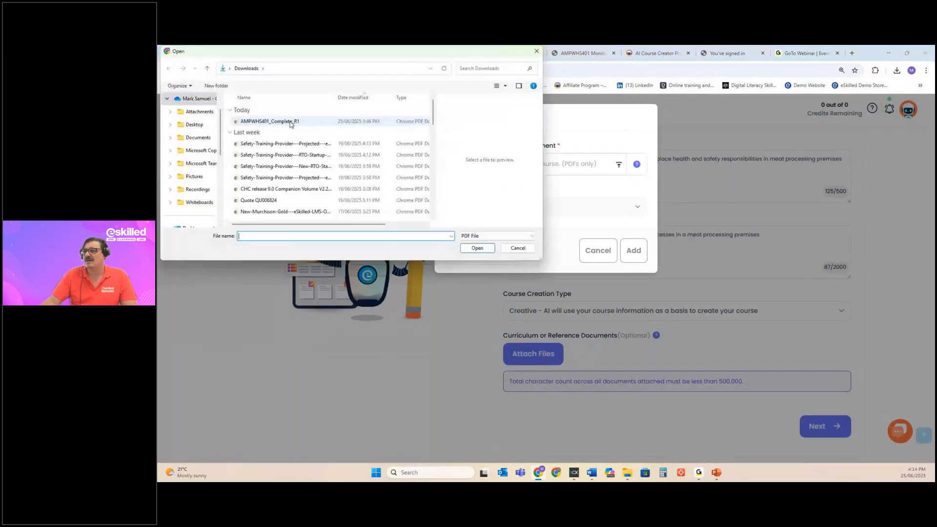
left_click(290, 122)
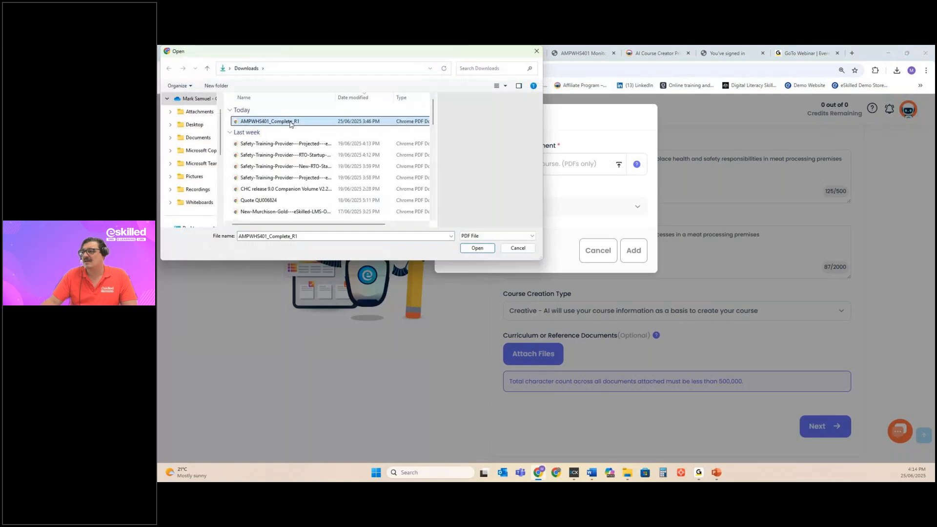
left_click(477, 248)
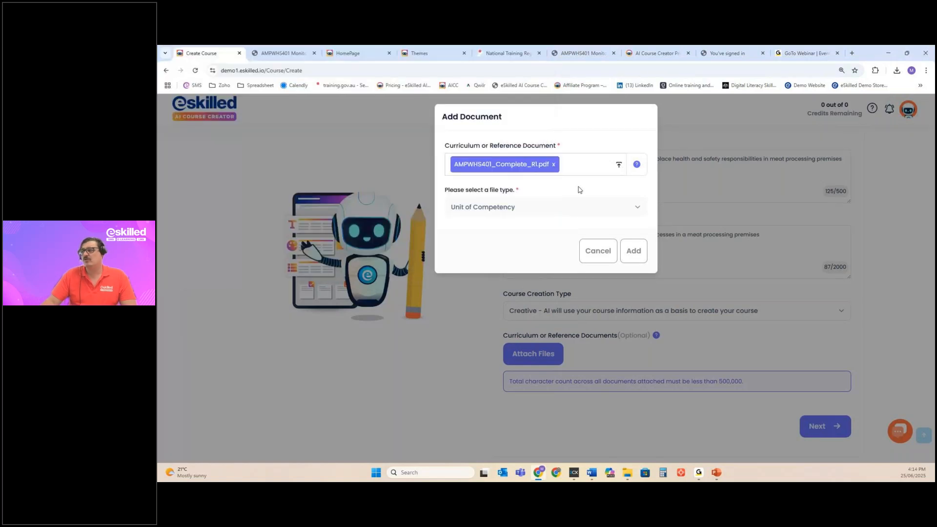
View the AMPWHS401 unit of competency page on training.gov.au and return to the course creation form.
left_click(483, 52)
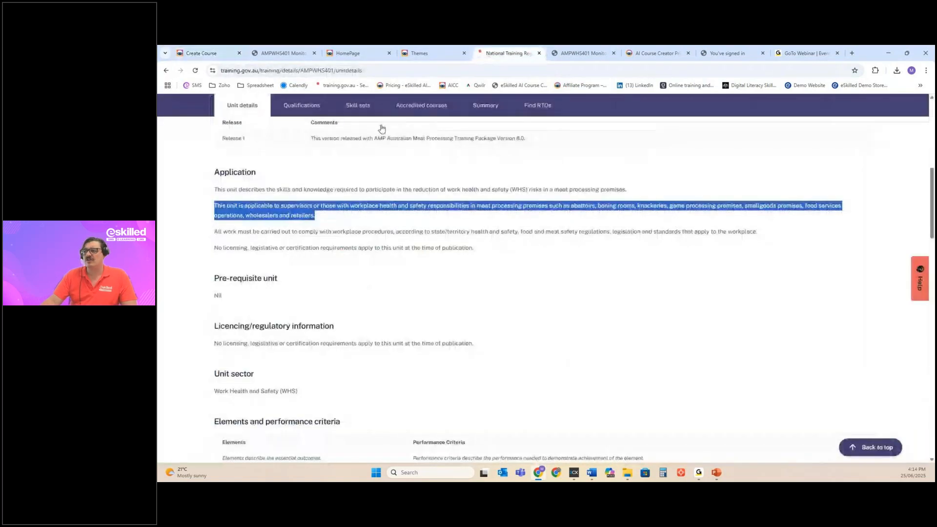
scroll(381, 129, "up", 7)
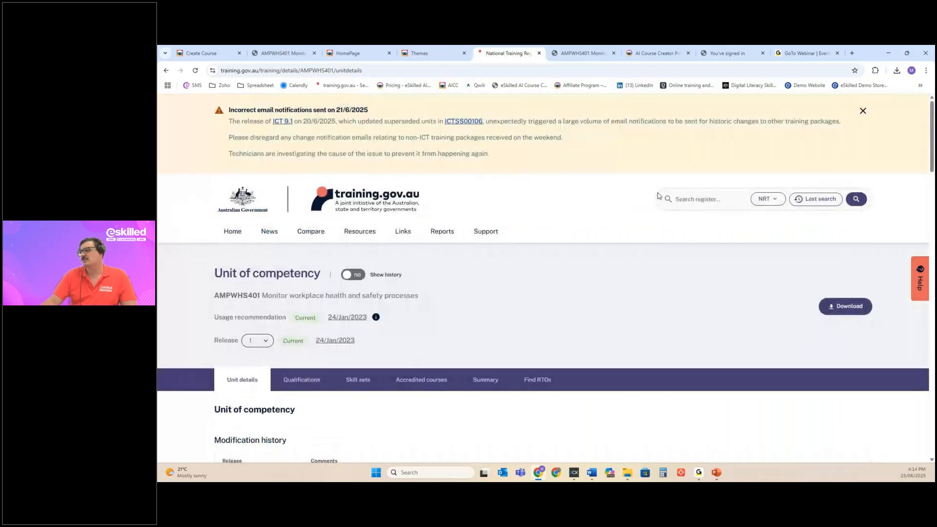
scroll(518, 433, "down", 6)
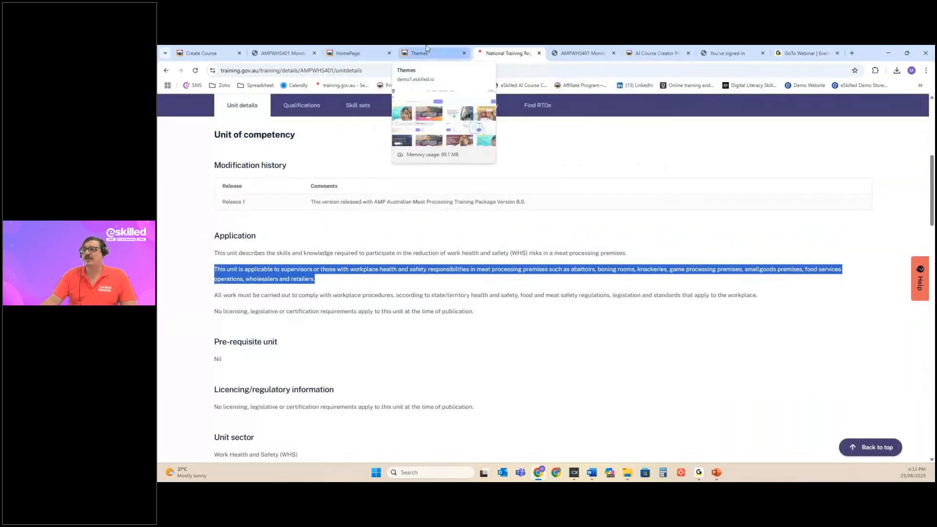
left_click(203, 51)
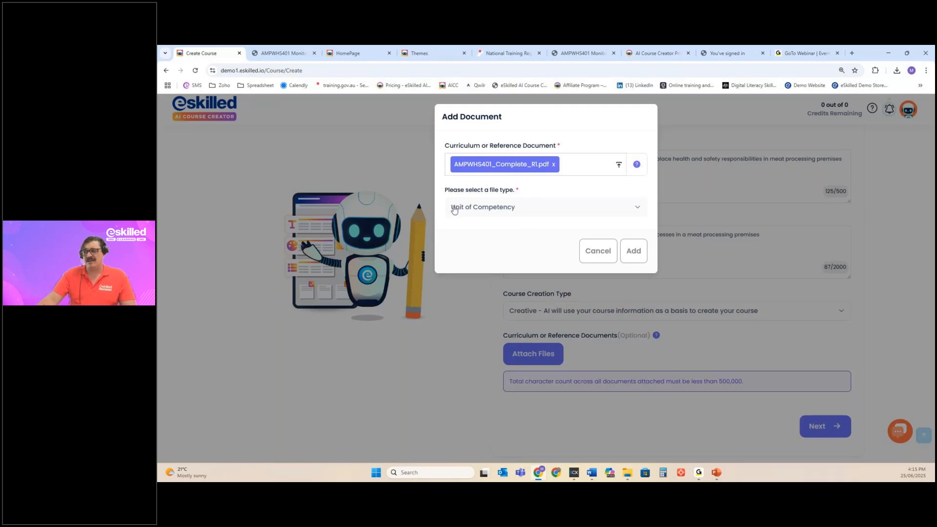
Review the file types available for the attached document and select Unit of Competency.
left_click(508, 210)
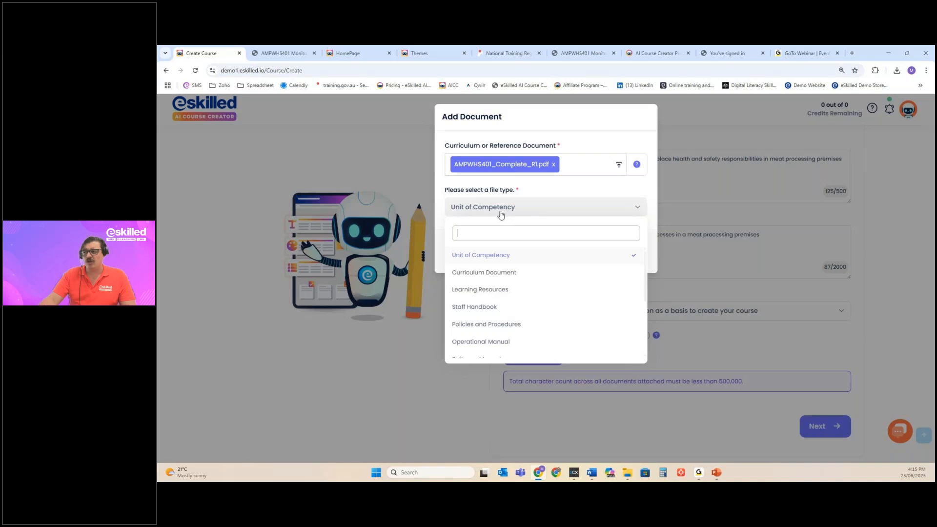
scroll(512, 293, "down", 3)
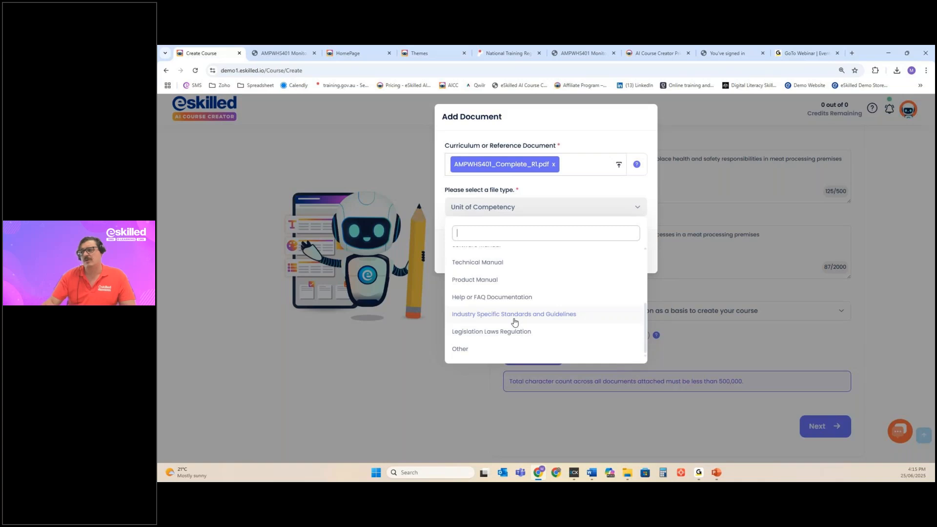
scroll(515, 322, "up", 3)
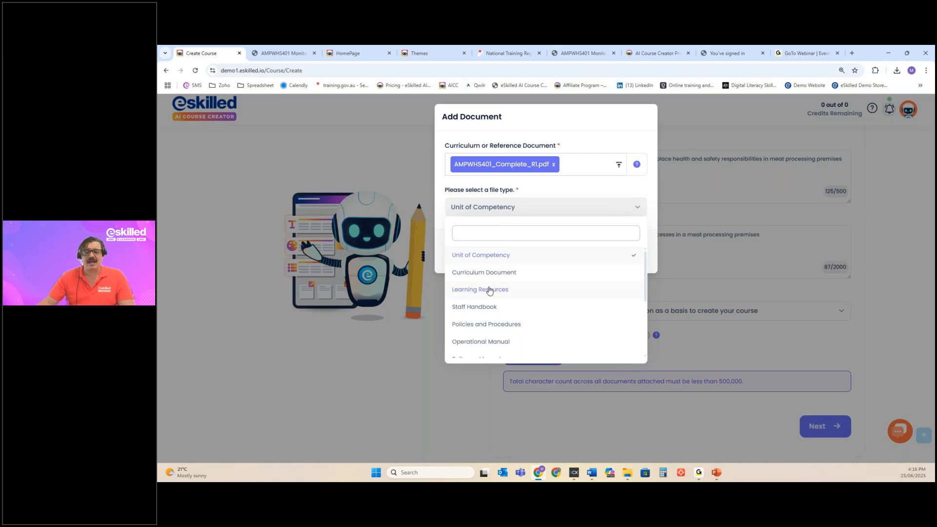
scroll(490, 291, "down", 3)
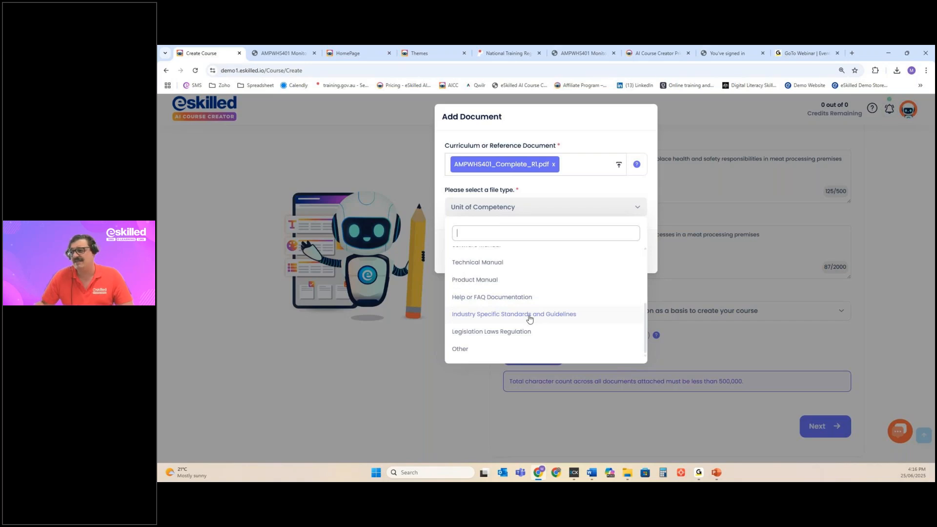
scroll(529, 318, "up", 3)
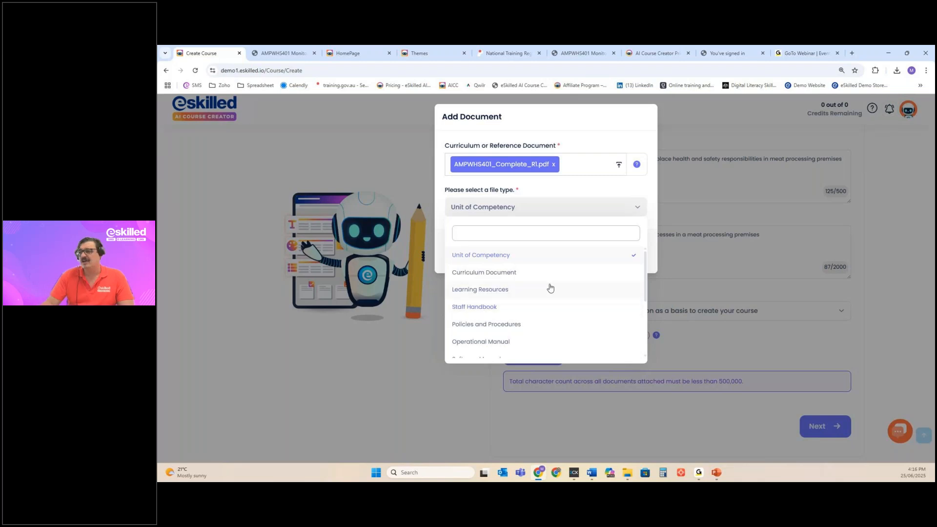
left_click(517, 257)
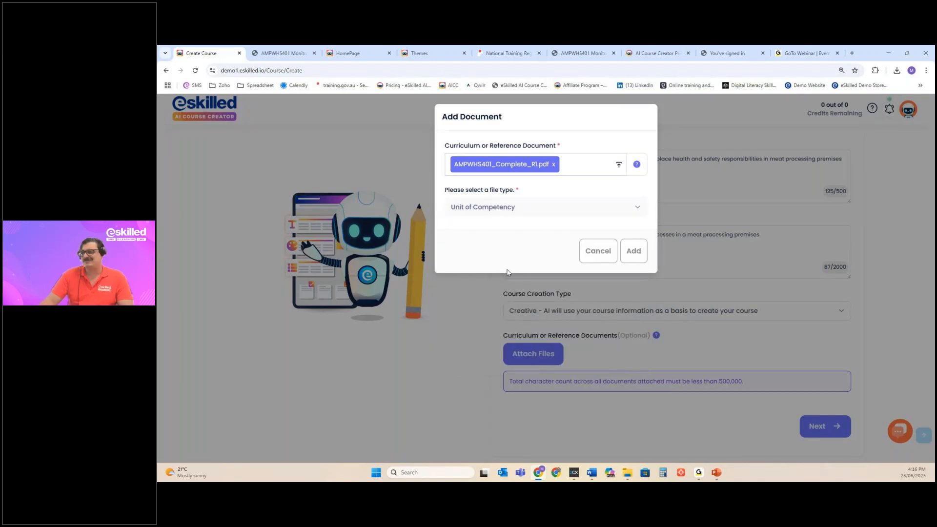
Add the unit of competency PDF to the course as a reference document and continue to the Course Context step.
left_click(639, 250)
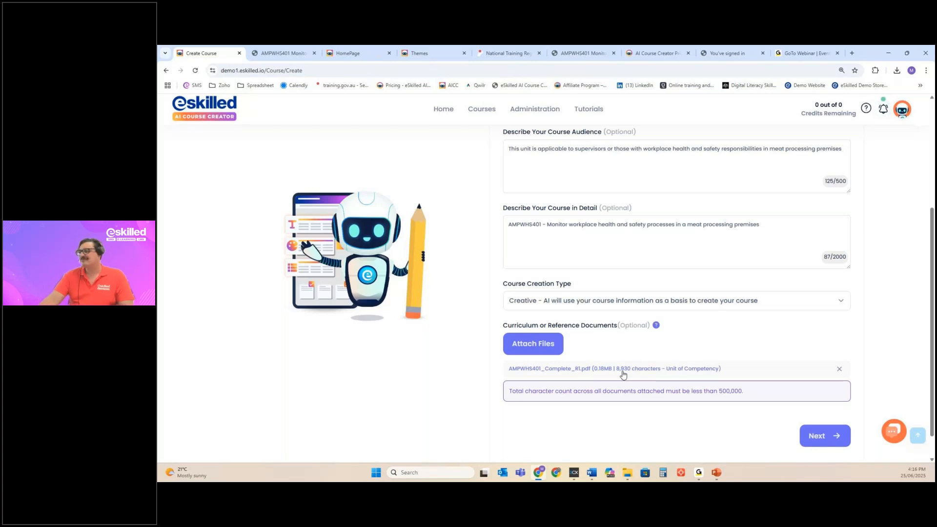
scroll(698, 403, "down", 1)
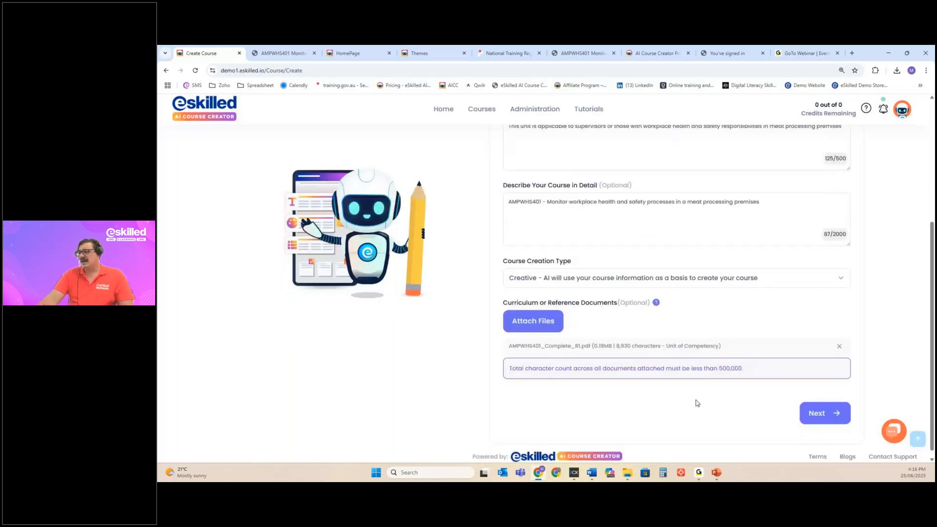
left_click(825, 413)
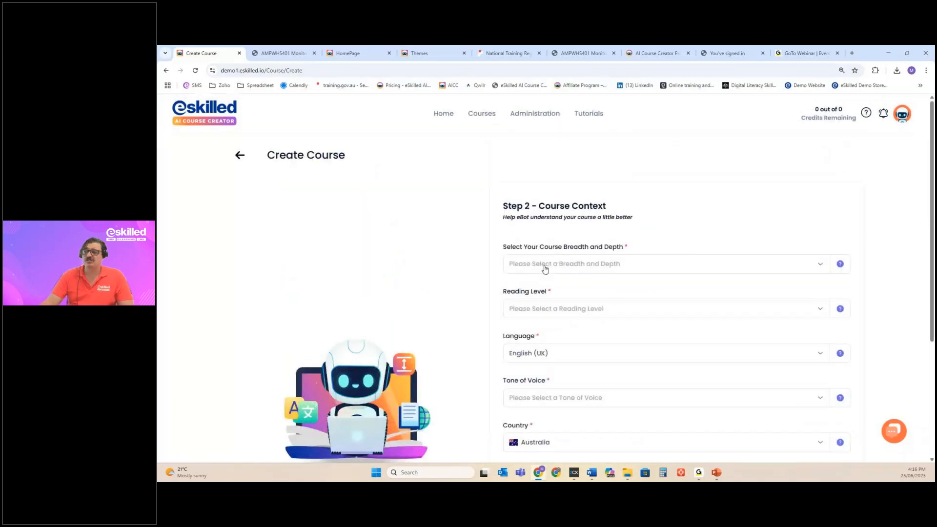
Set the course breadth and depth to Comprehensive.
left_click(545, 269)
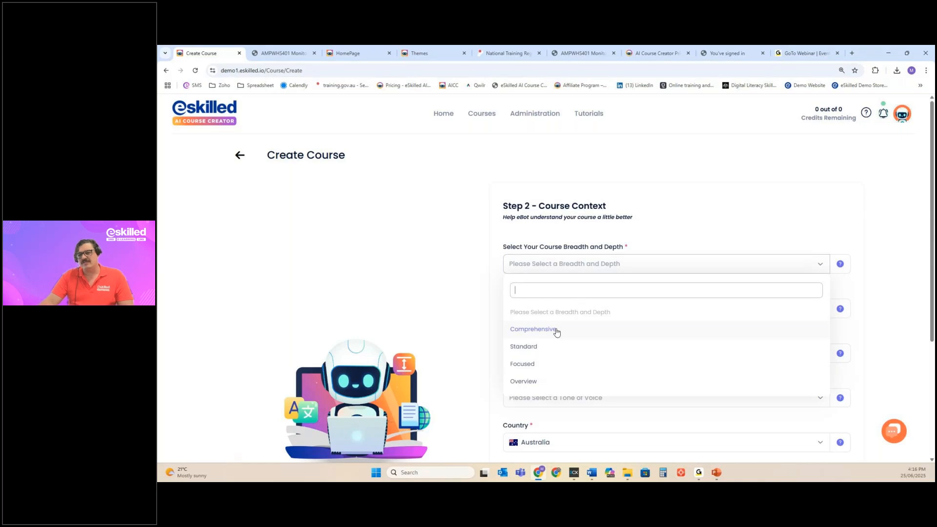
key("Down")
key("Down")
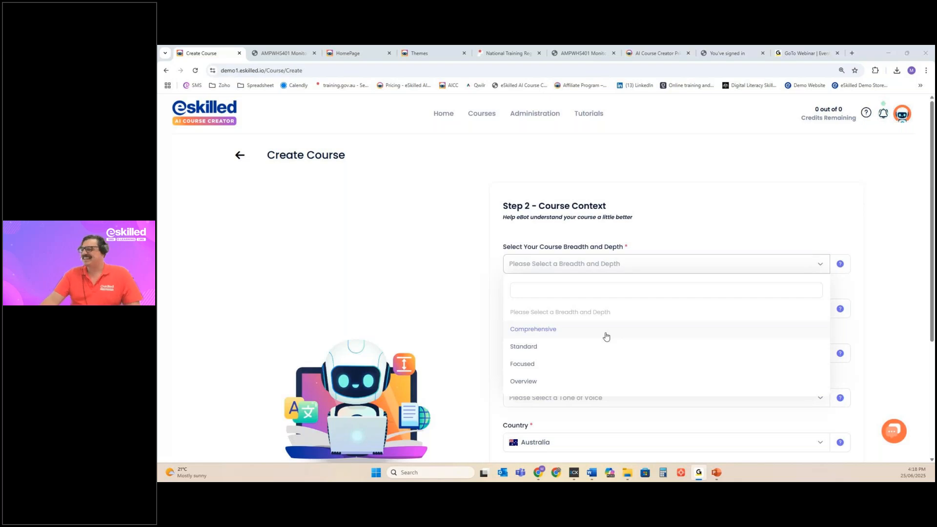
left_click(561, 332)
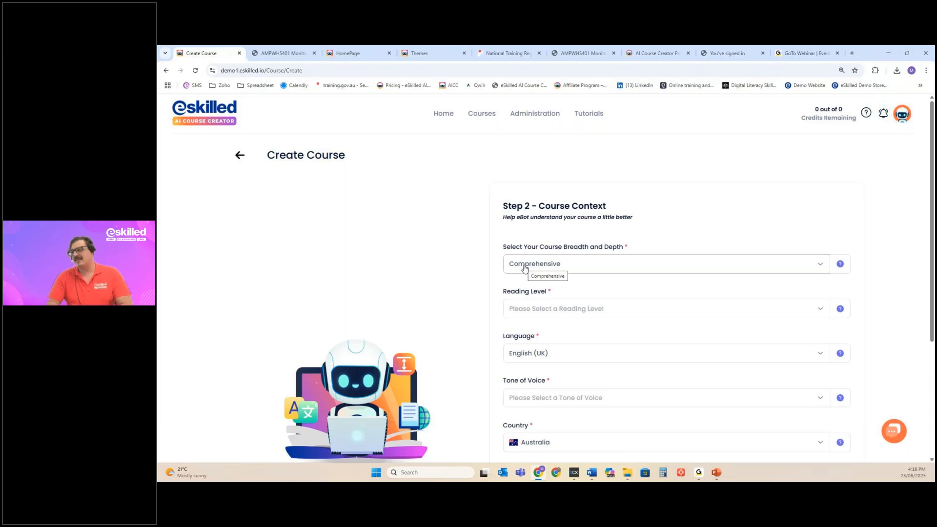
Consult the reading ages and descriptions for the reading levels and set the course's reading level to Fairly Difficult.
left_click(527, 309)
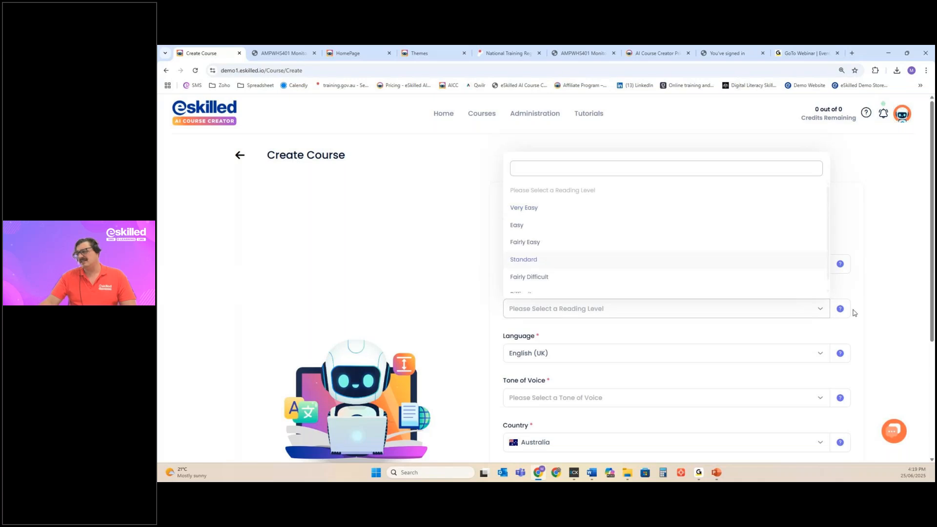
mouse_move(843, 310)
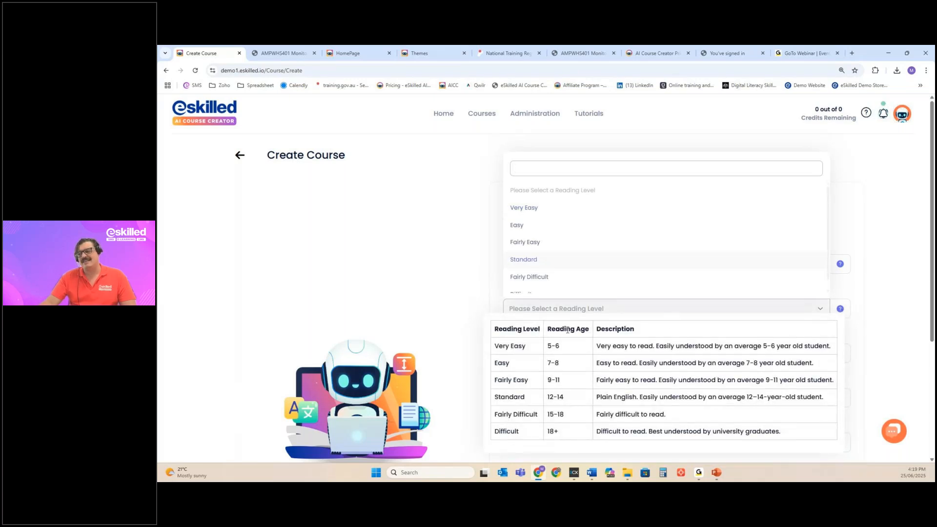
left_click_drag(548, 329, 589, 329)
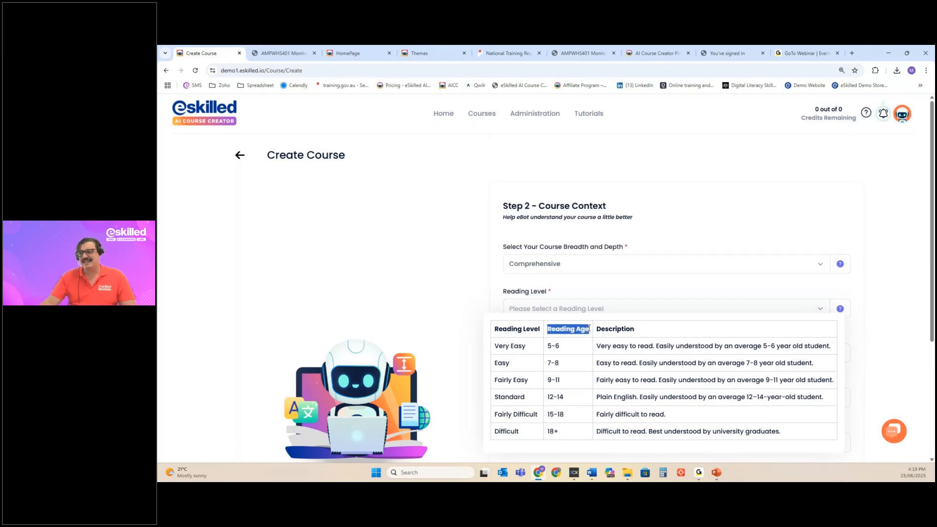
left_click_drag(589, 328, 585, 329)
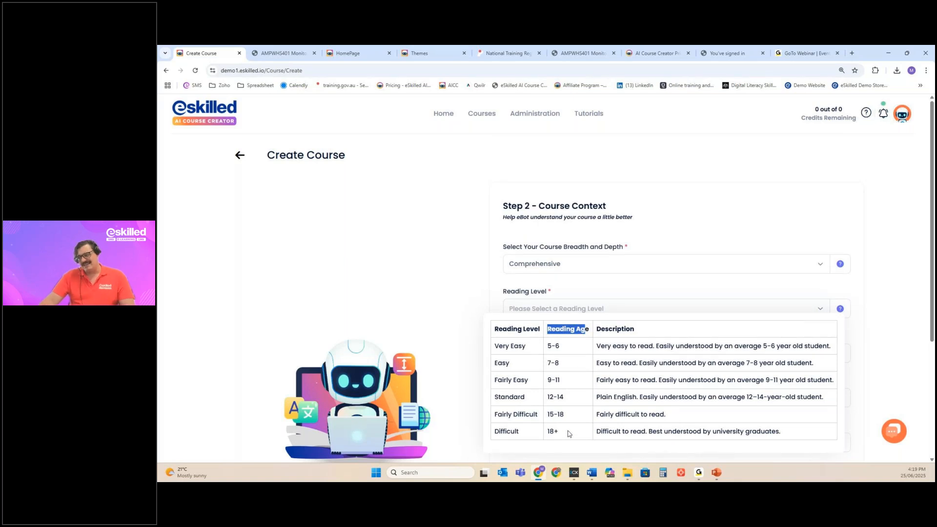
left_click(787, 436)
left_click_drag(788, 435, 598, 434)
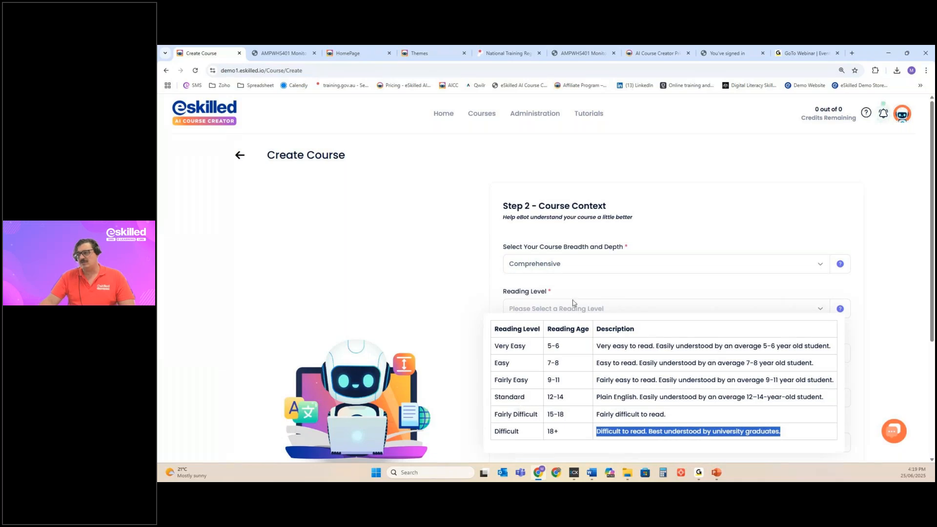
left_click(559, 304)
left_click(535, 282)
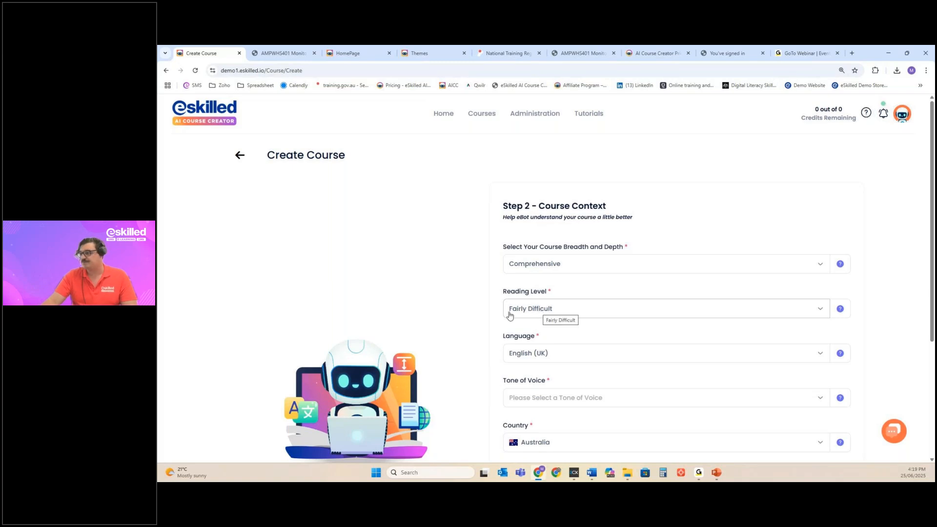
Set the course's tone of voice to Encouraging.
scroll(489, 314, "down", 2)
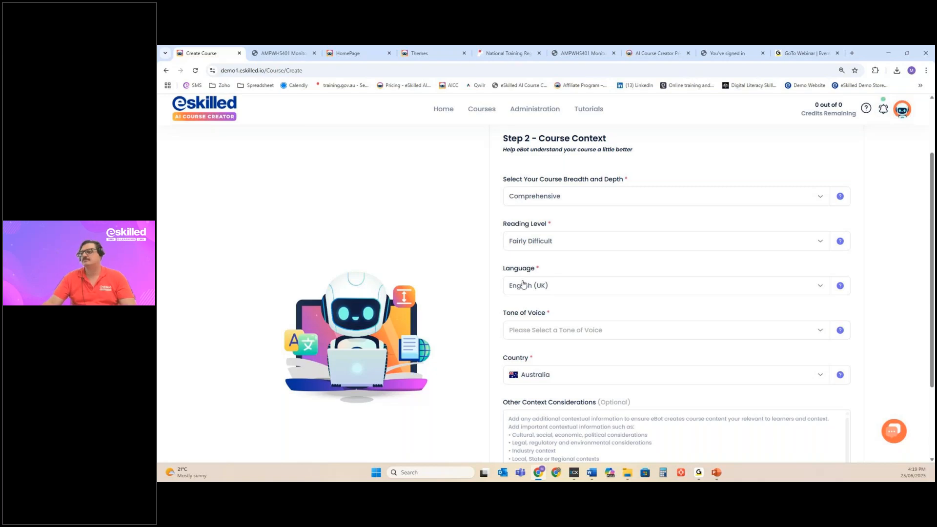
left_click(518, 332)
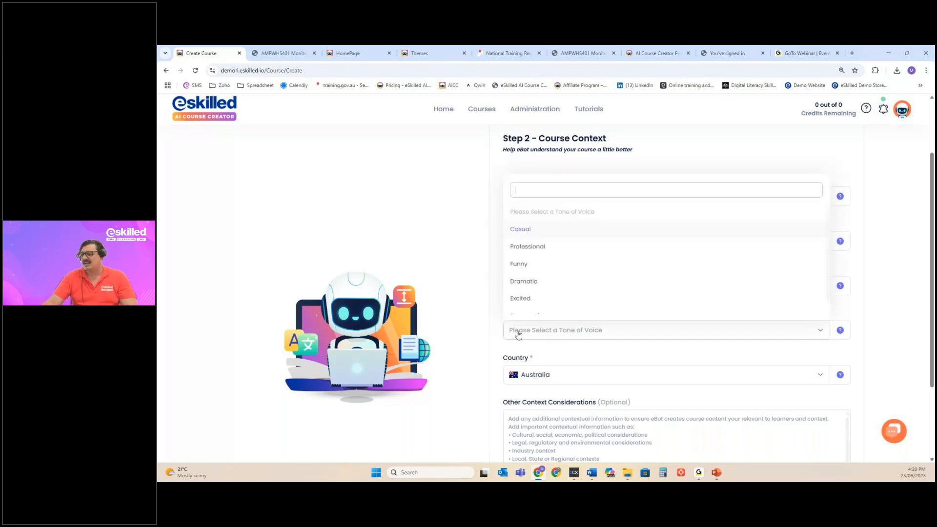
scroll(538, 271, "down", 1)
left_click(528, 305)
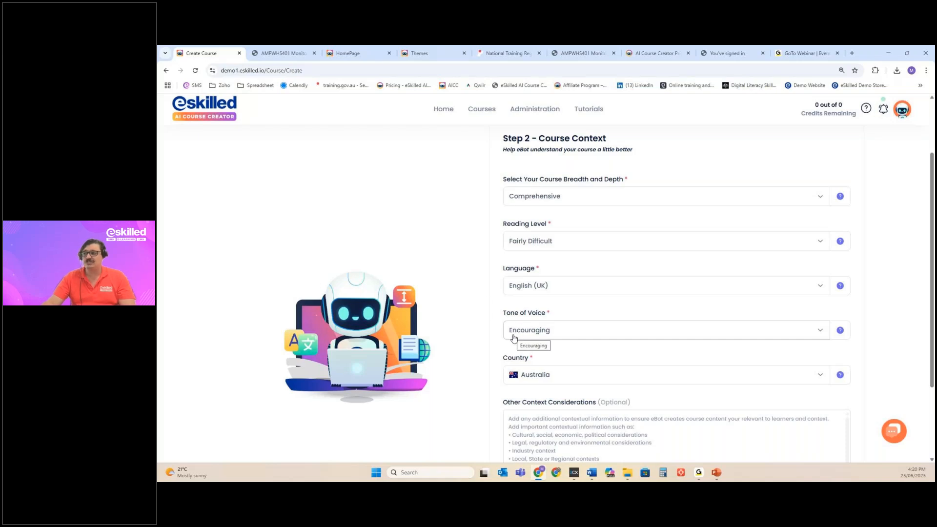
Fill in the other context considerations: supervisors' workplace health and safety responsibilities in New South Wales meat processing premises such as abattoirs, boning rooms, wholesalers and retailers.
scroll(492, 322, "down", 1)
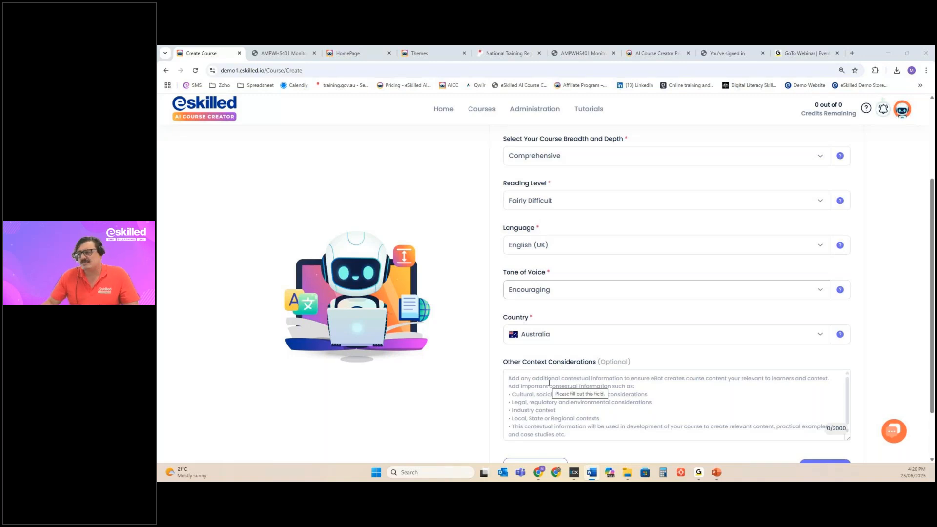
left_click_drag(503, 362, 596, 365)
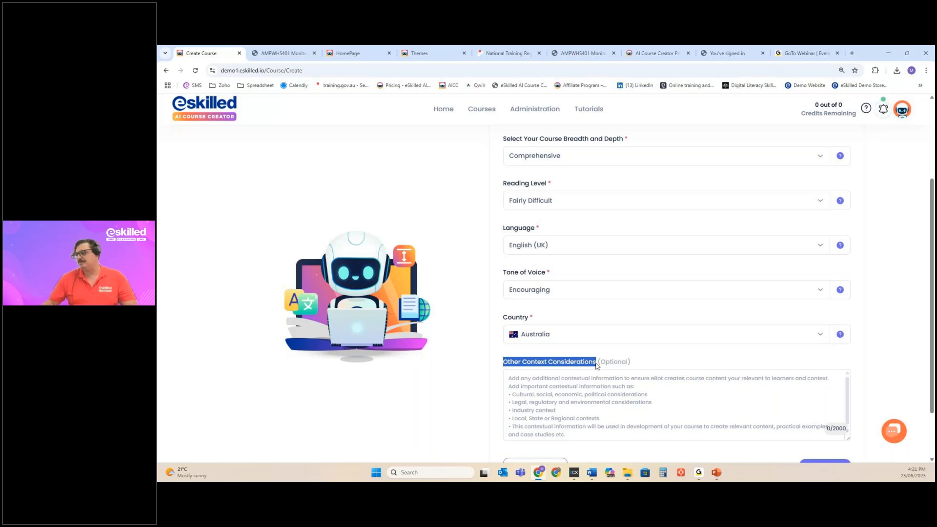
key("alt+Tab")
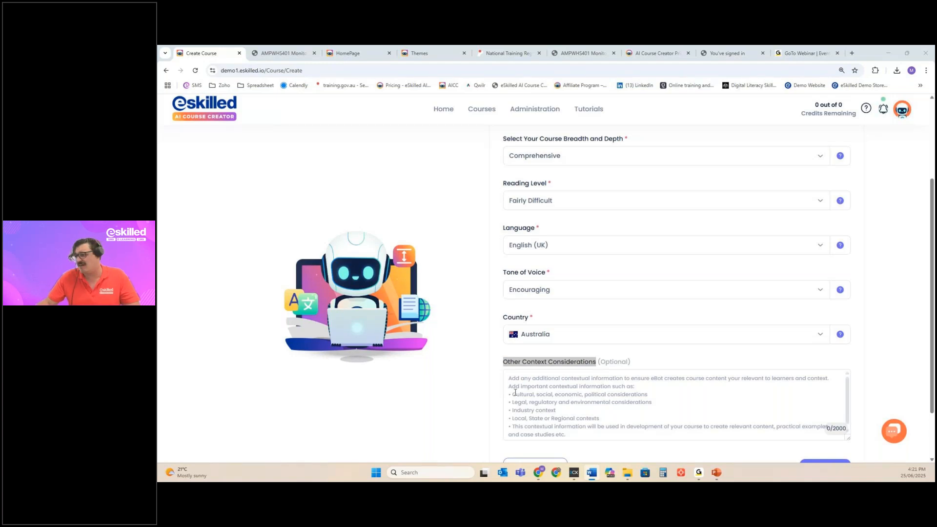
left_click(551, 374)
type("This unit is applicable to supervisors or those with workplace health and safety responsibilities in meat processing premises in New South Wales such as abattoirs, boning rooms, knackeries, game processing premises, smallgoods premises, food services operations, wholesalers and retailers.")
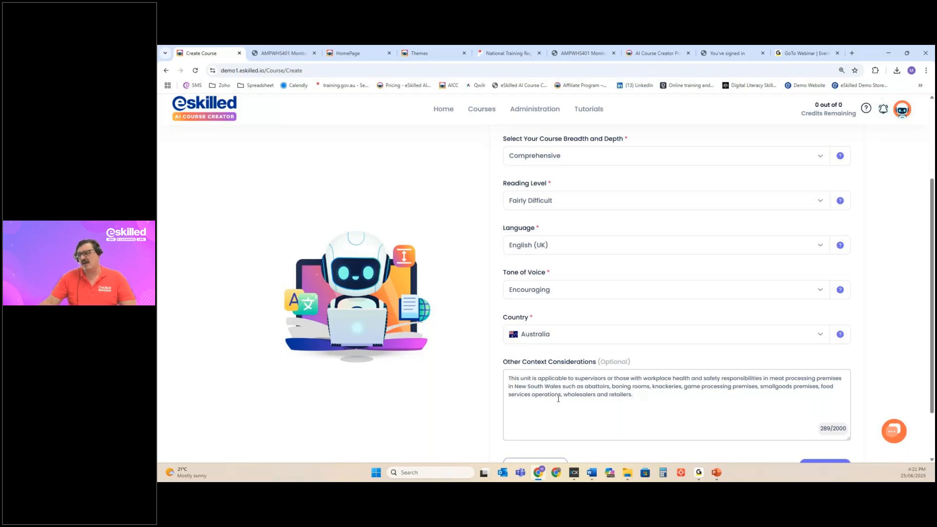
Review the supervisors and New South Wales wording in the context considerations and continue to the Course Settings step.
left_click_drag(575, 377, 594, 379)
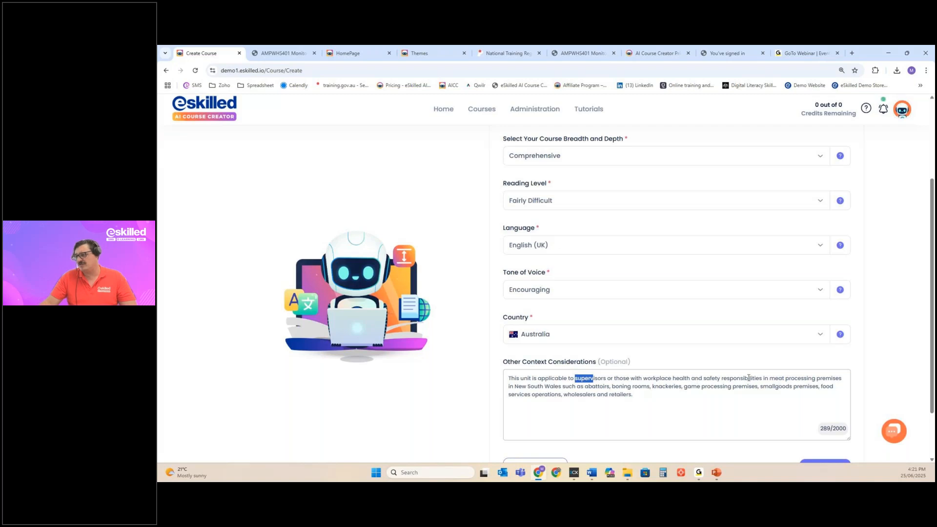
left_click_drag(515, 386, 566, 388)
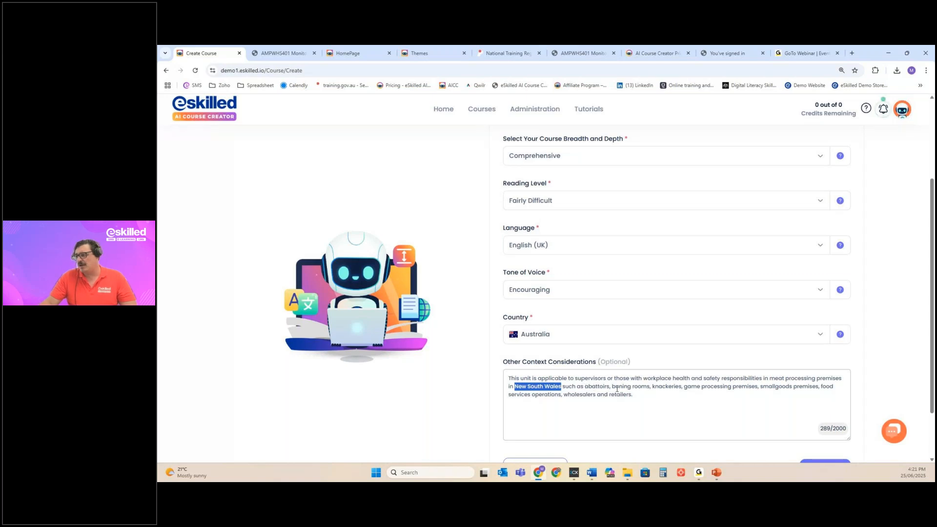
left_click(645, 396)
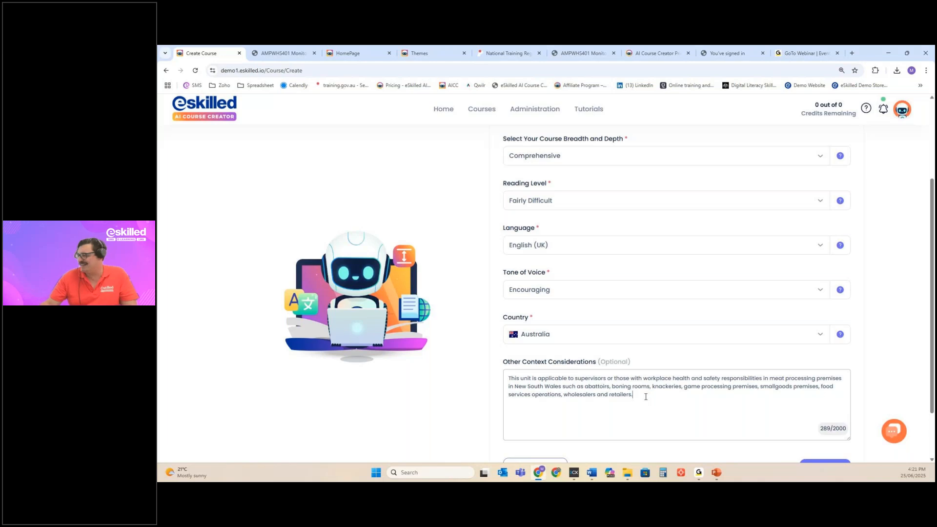
scroll(581, 321, "down", 2)
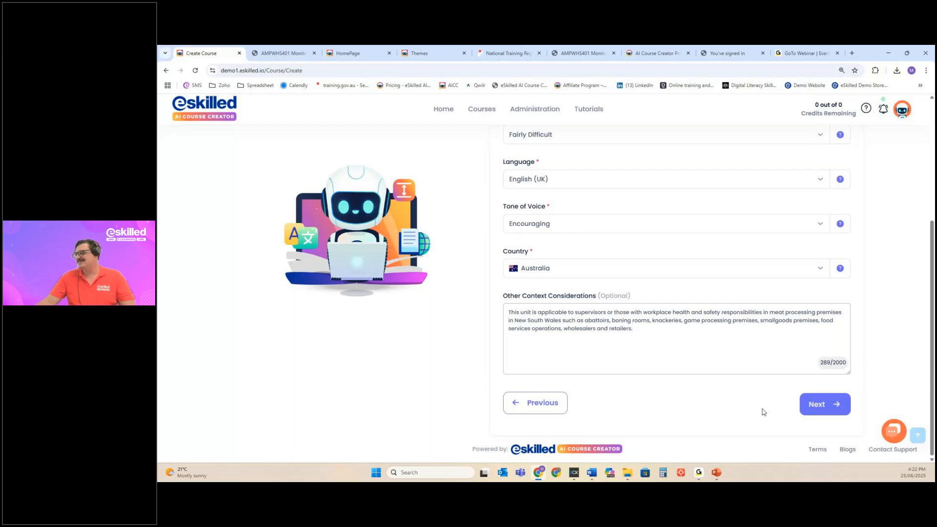
left_click(825, 409)
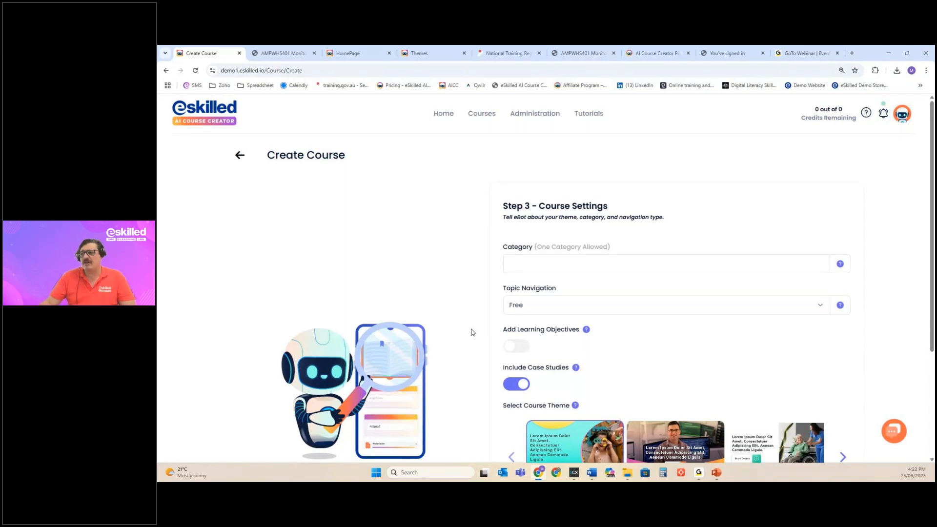
Set the course category to Food & Drinks and enable the addition of learning objectives.
left_click(525, 266)
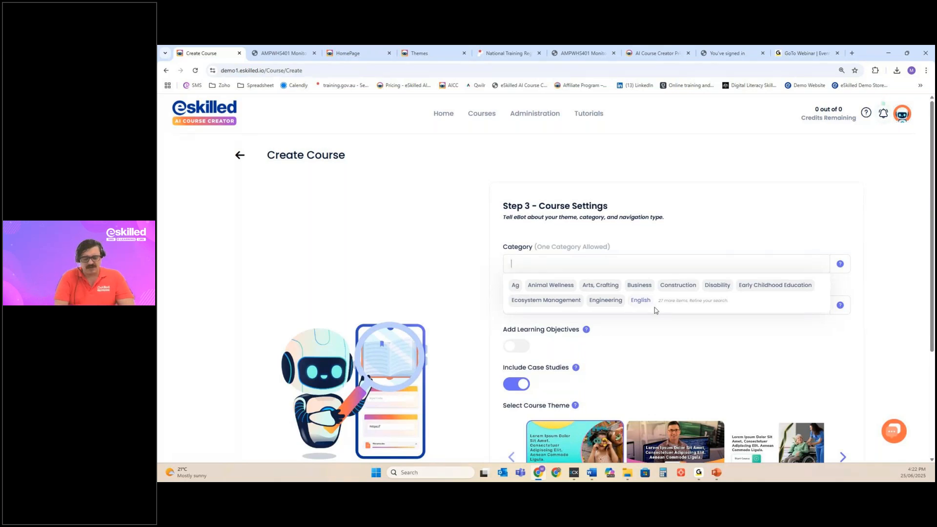
type("foo")
key("Return")
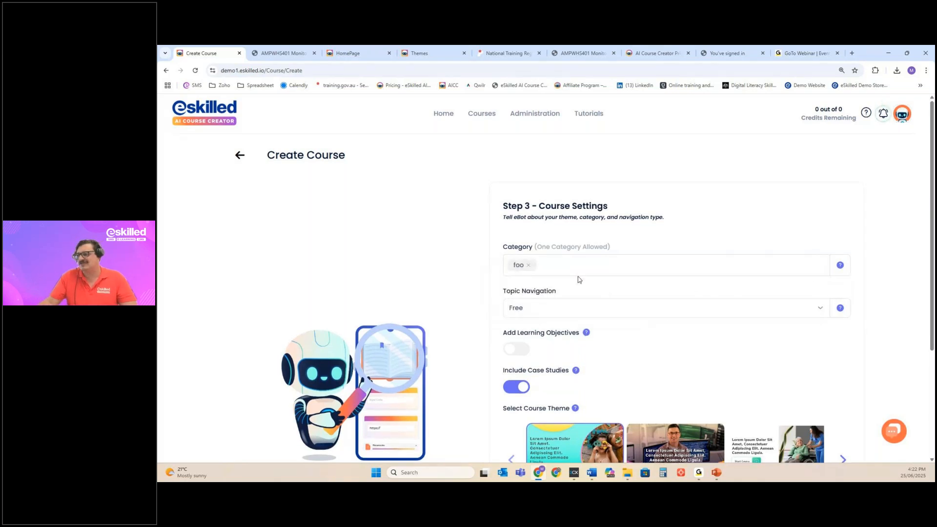
key("BackSpace")
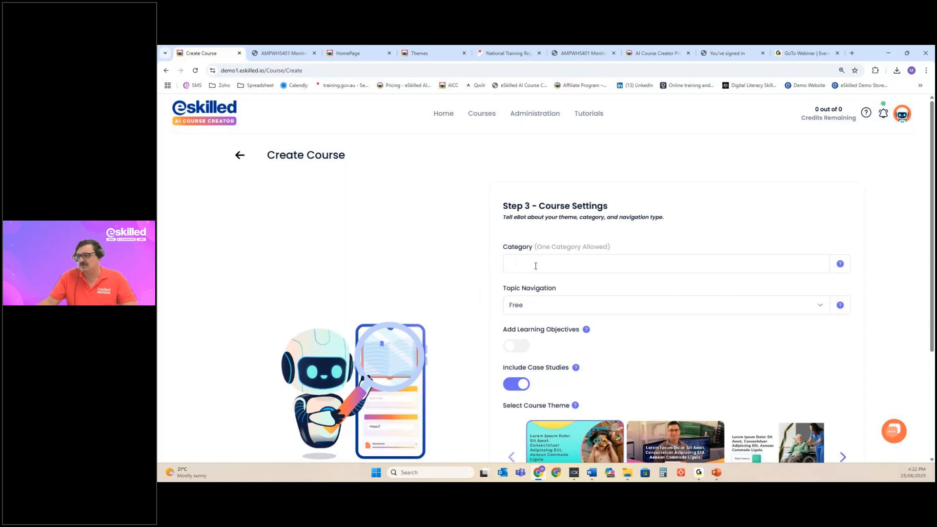
type("food")
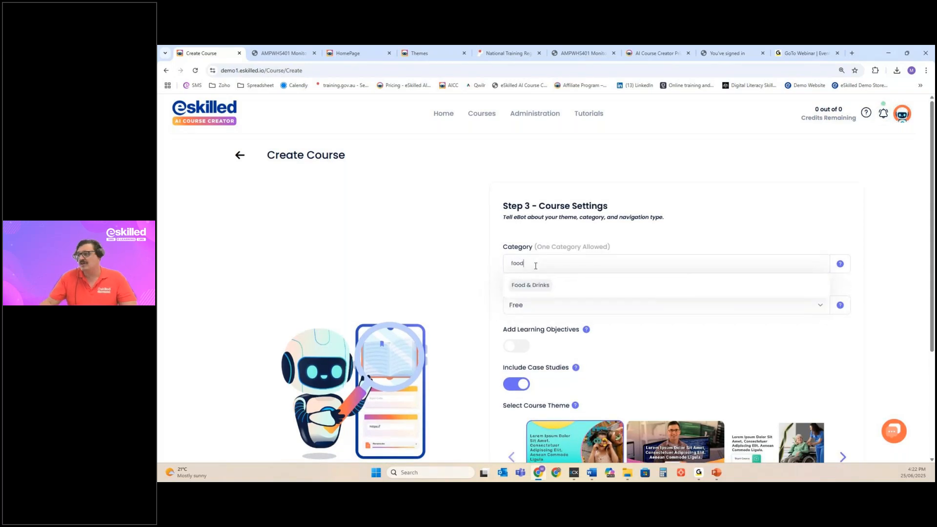
left_click(531, 288)
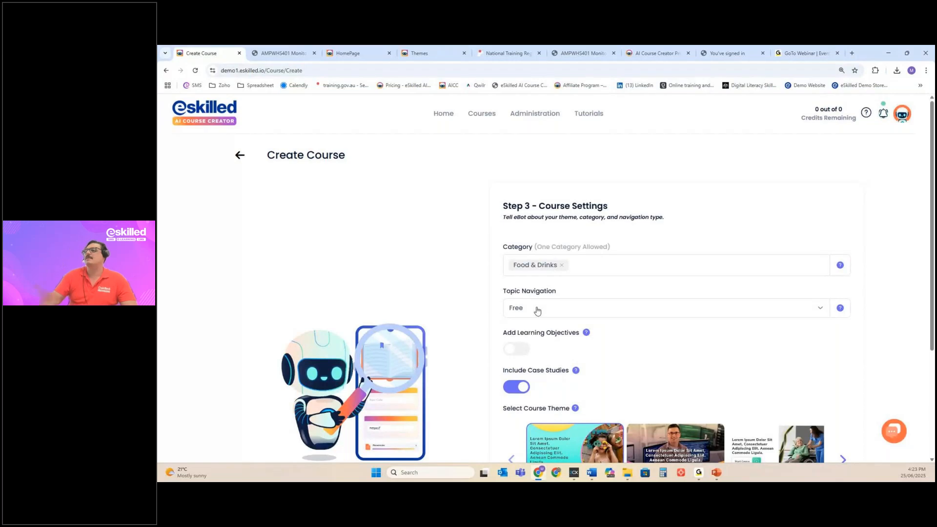
left_click(511, 349)
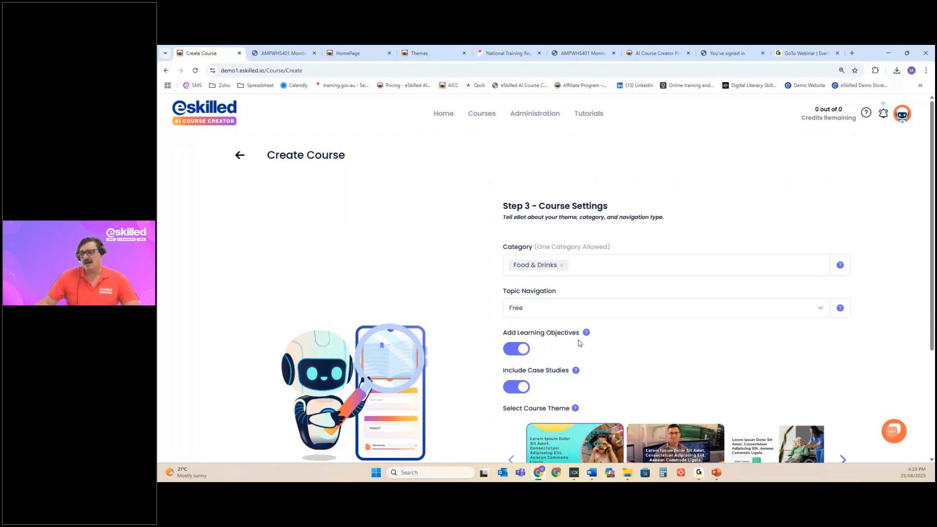
left_click_drag(569, 371, 503, 371)
Look through the available course themes and select the Empower theme for the course.
scroll(524, 337, "down", 2)
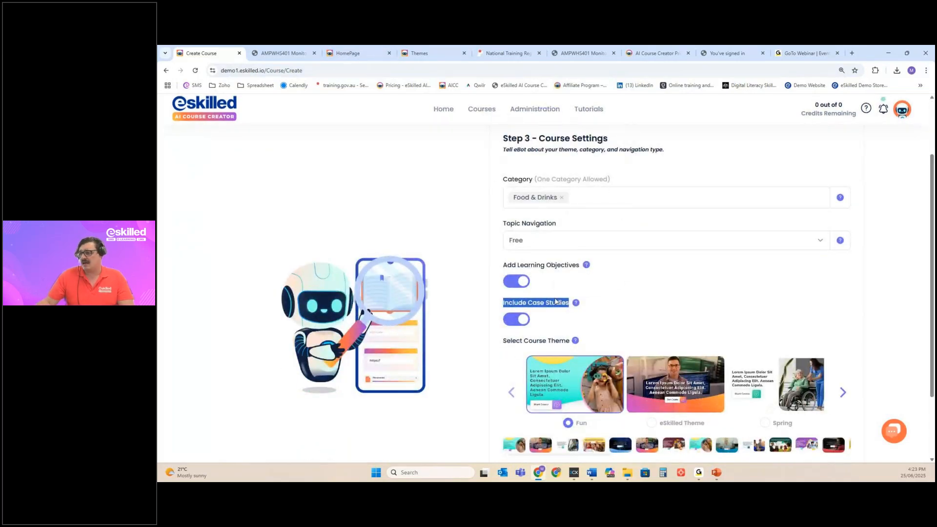
mouse_move(565, 351)
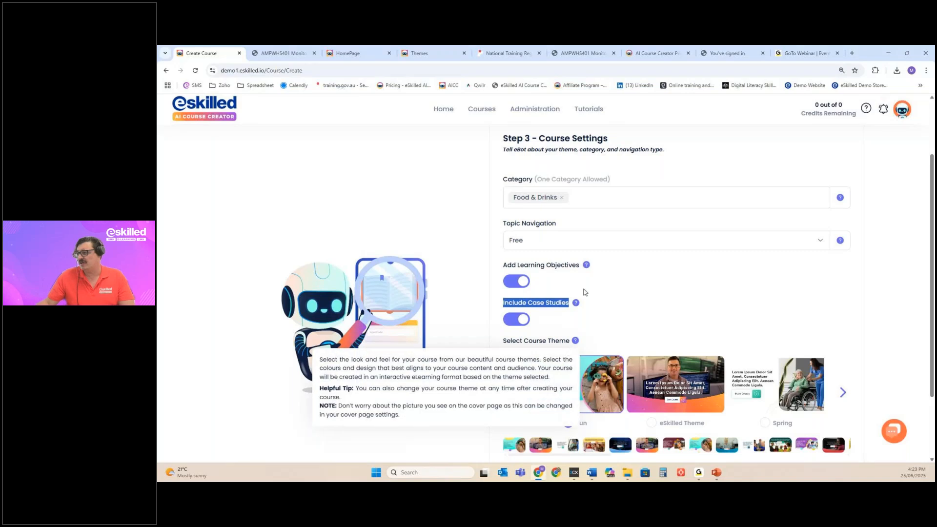
scroll(585, 291, "down", 2)
left_click(842, 304)
left_click(842, 305)
left_click(843, 305)
left_click(843, 305)
left_click(843, 305)
left_click(844, 305)
left_click(843, 305)
left_click(843, 305)
left_click(843, 305)
left_click(843, 305)
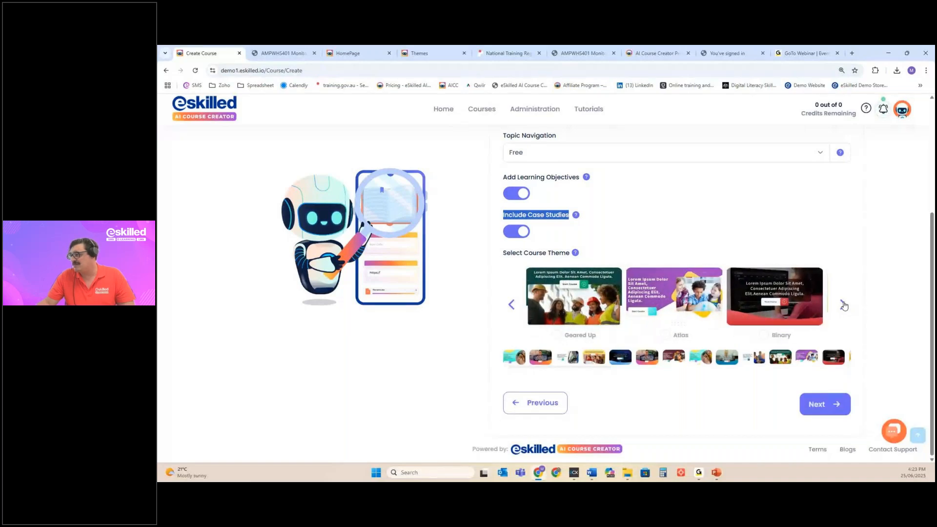
left_click(843, 305)
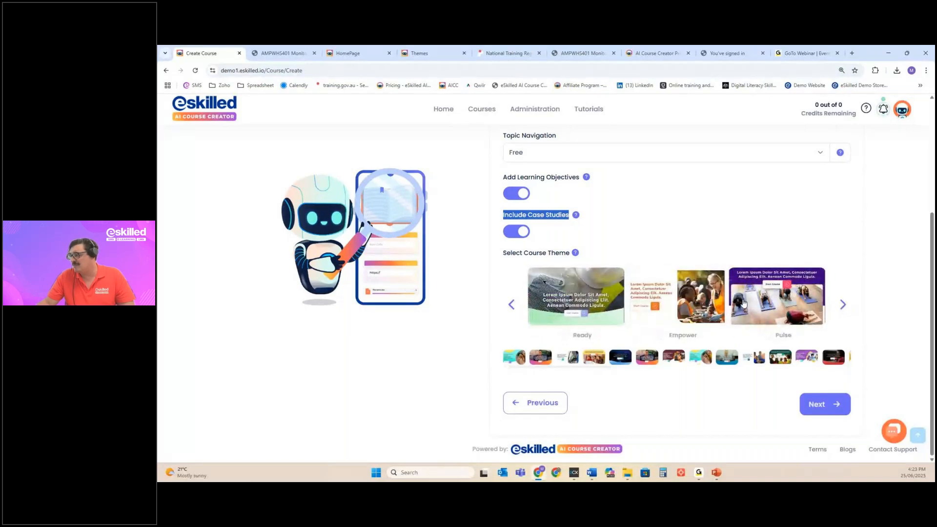
left_click(696, 305)
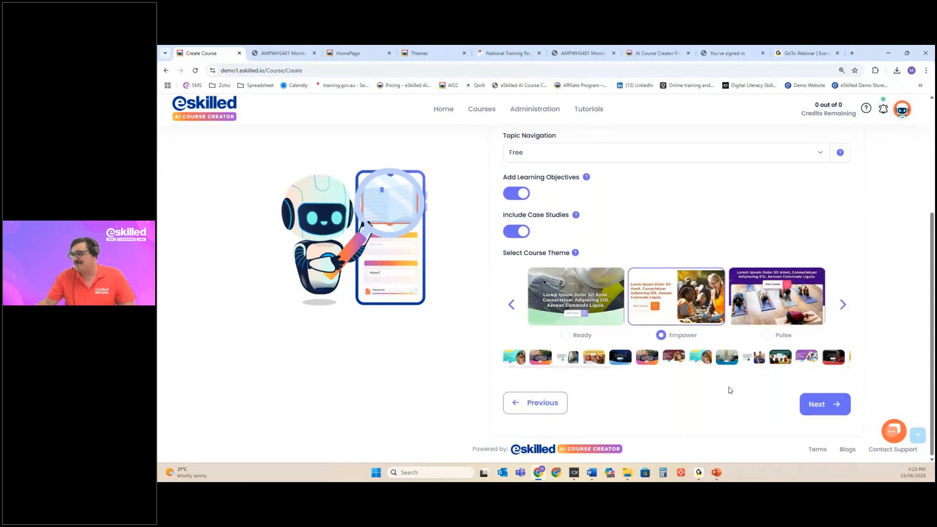
Continue to the Quiz Settings and enable the True Or False, Single or Multiple Answer, Fill in the Blank and Matching Type formats.
left_click(831, 411)
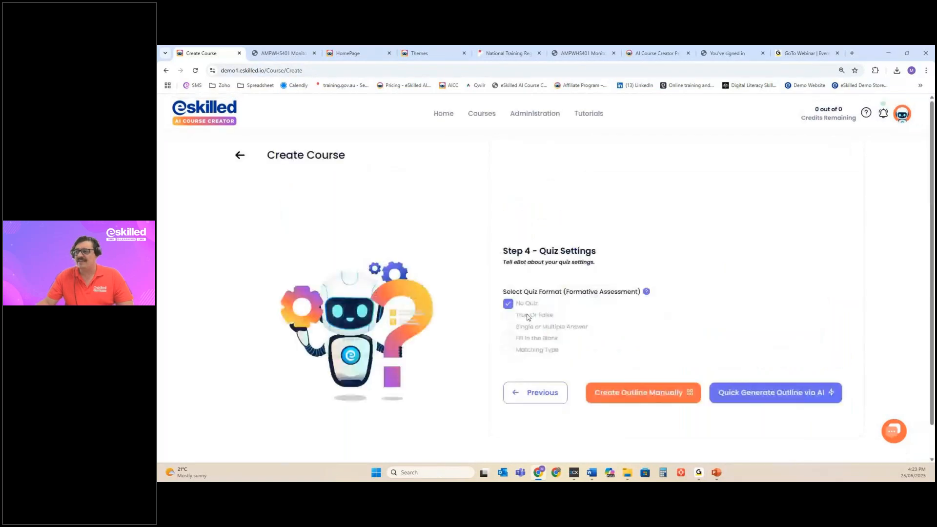
left_click(528, 316)
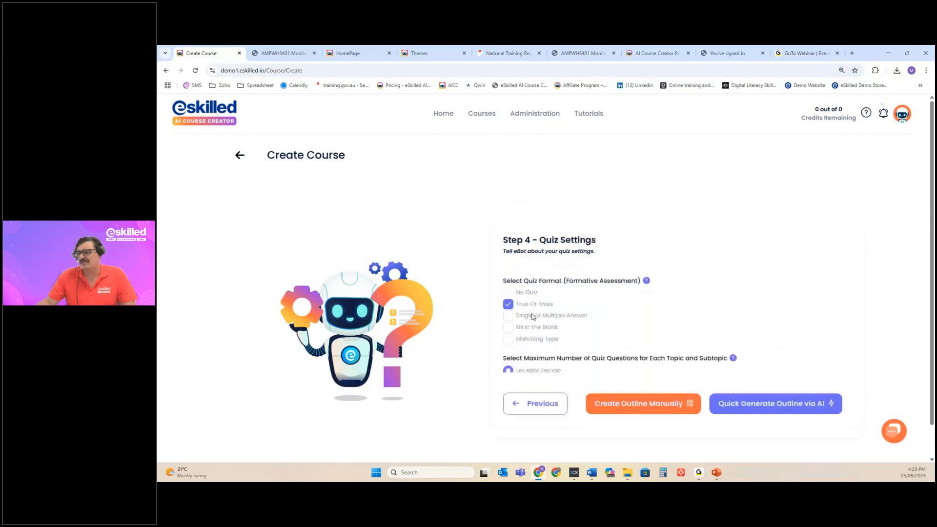
left_click(527, 285)
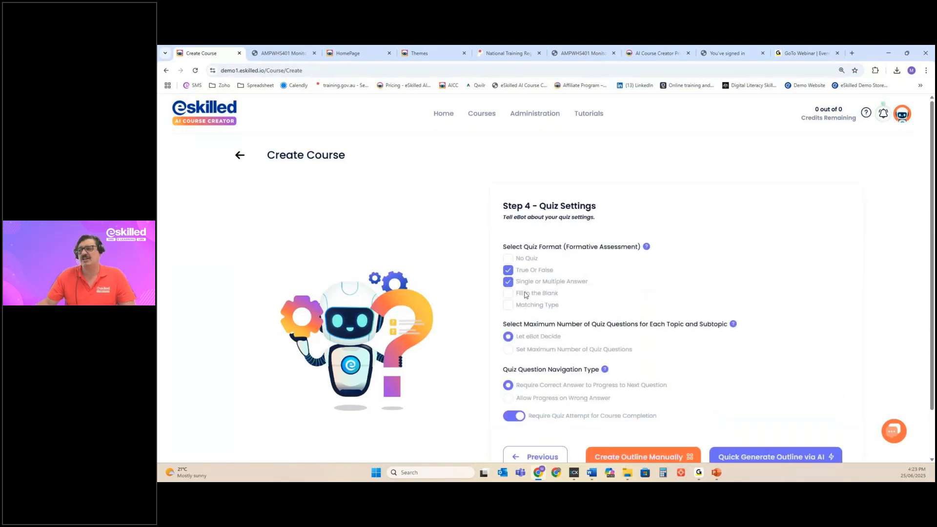
left_click(525, 295)
left_click(527, 307)
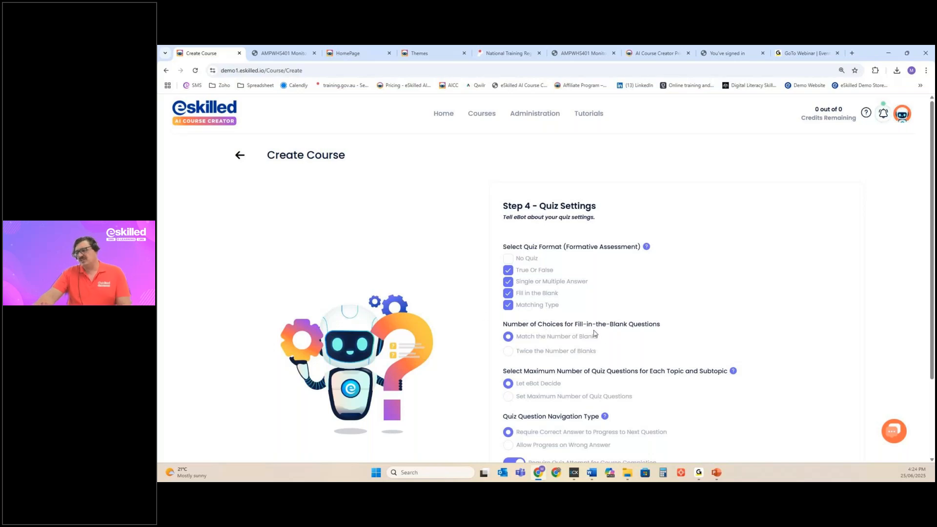
Set the quiz question navigation type to Allow Progress on Wrong Answer.
scroll(592, 326, "down", 1)
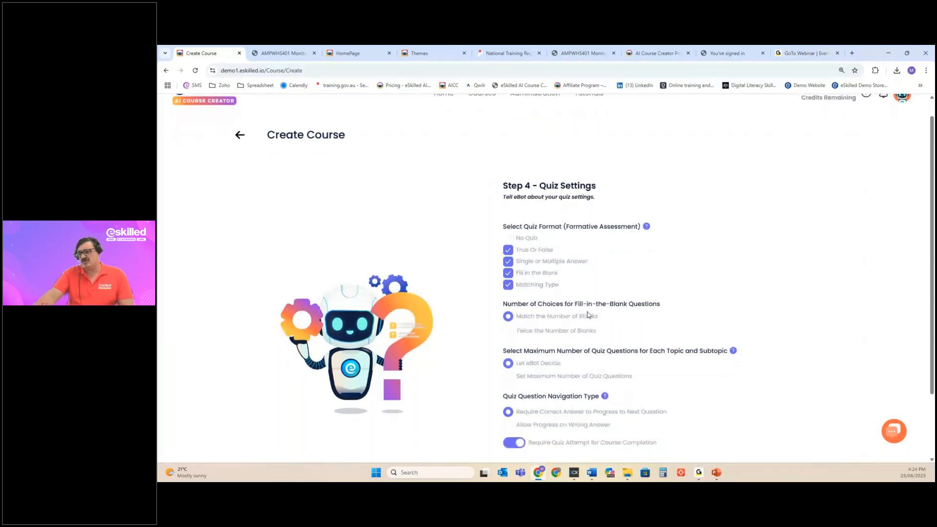
scroll(589, 315, "down", 1)
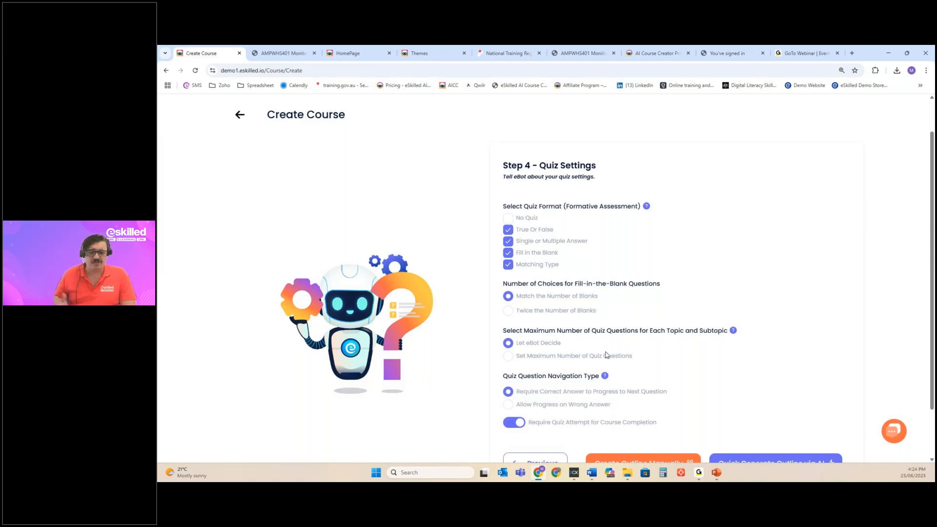
scroll(685, 322, "down", 1)
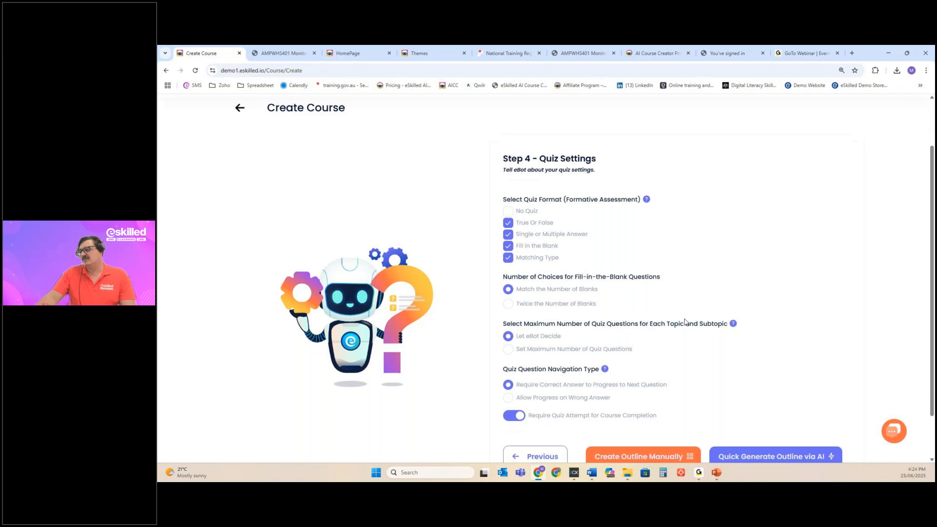
scroll(544, 369, "down", 2)
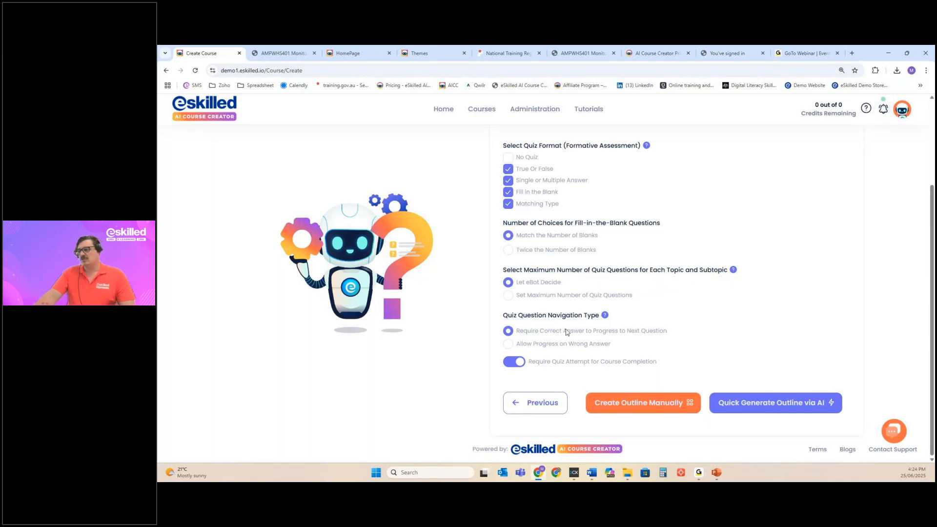
left_click(509, 344)
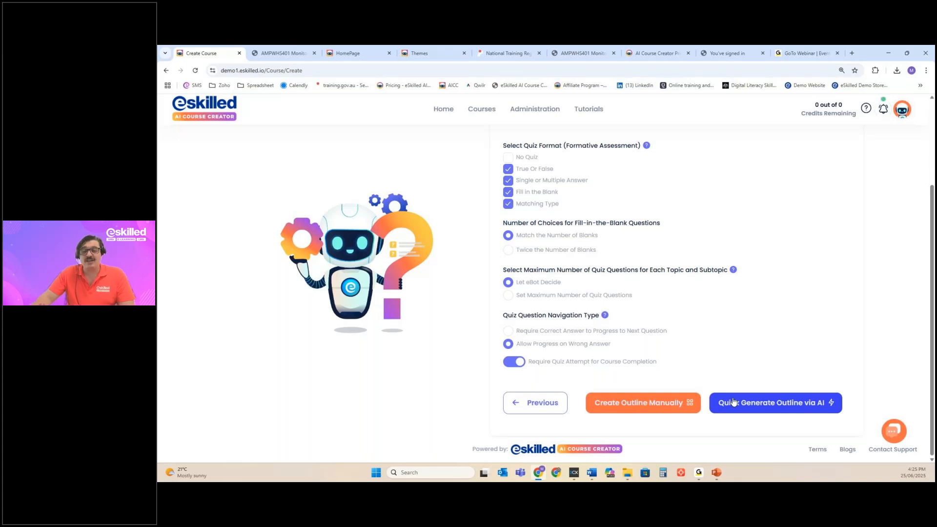
Generate the course outline via AI and confirm the generation.
left_click(734, 401)
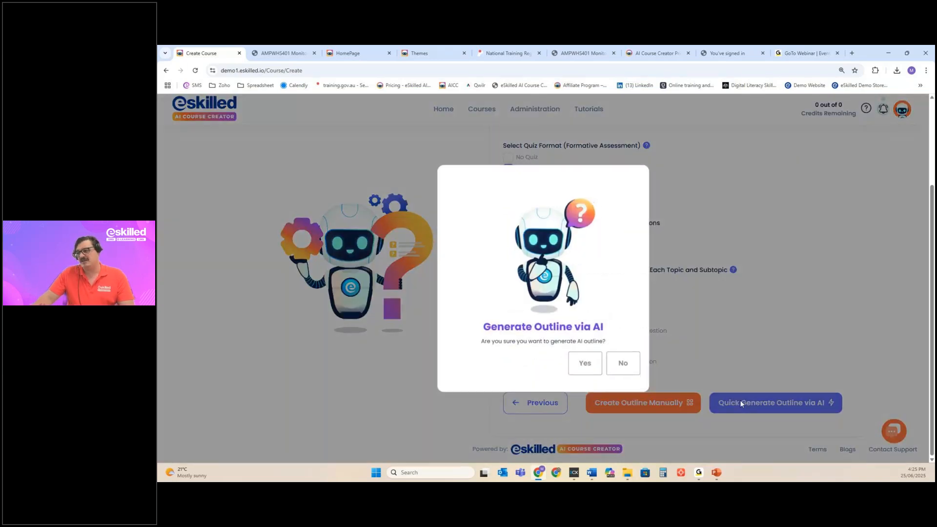
left_click(585, 366)
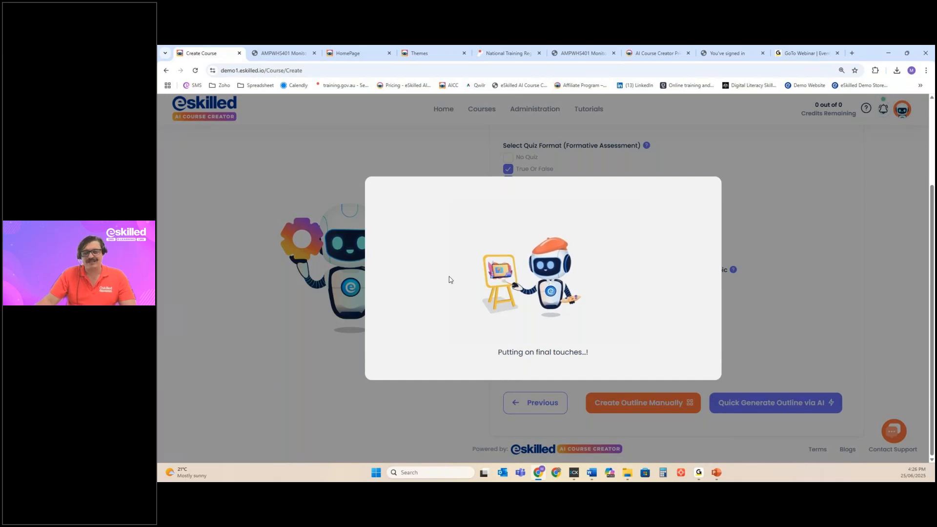
left_click(678, 383)
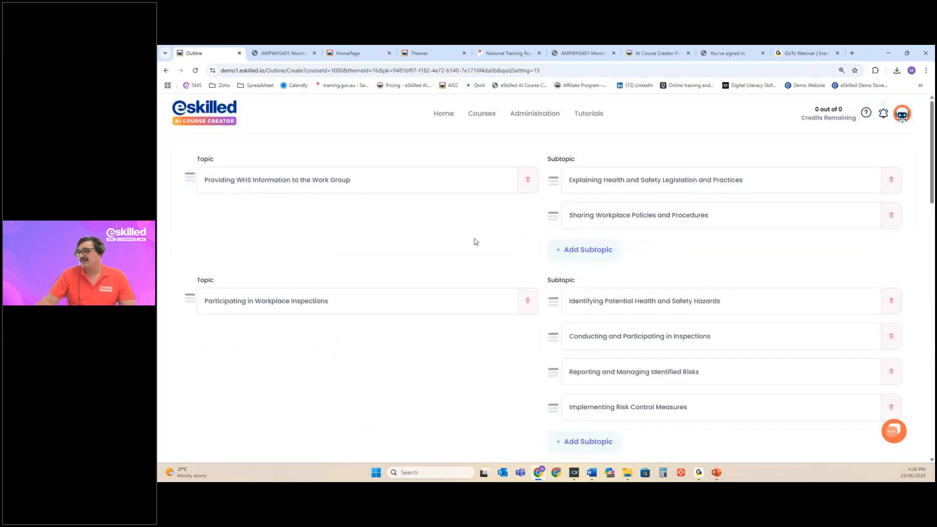
Compare the generated outline's topics and subtopics with the elements and performance criteria in the AMPWHS401 unit PDF.
scroll(383, 230, "down", 10)
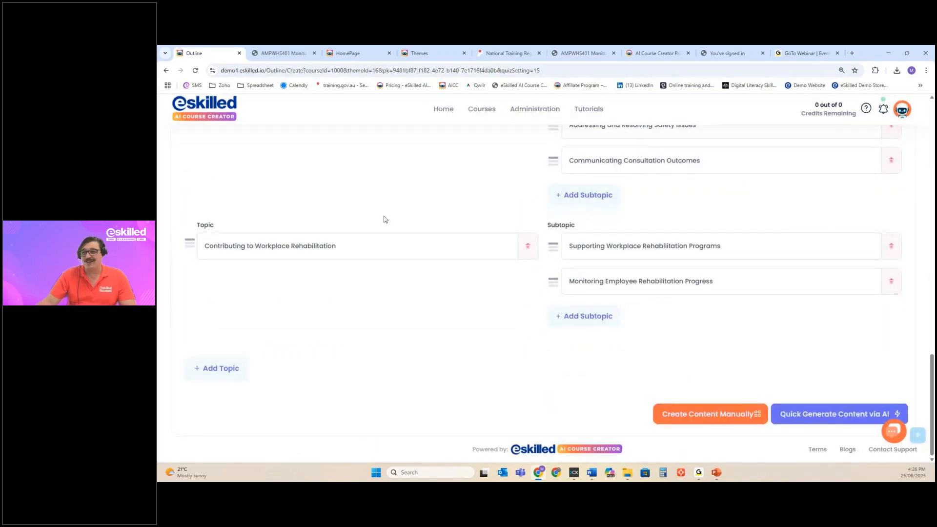
scroll(393, 251, "up", 5)
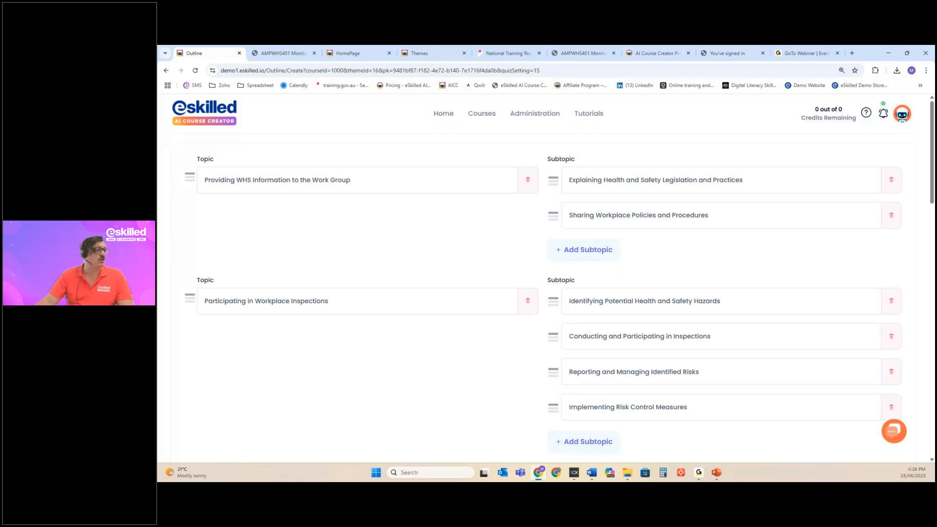
left_click(565, 54)
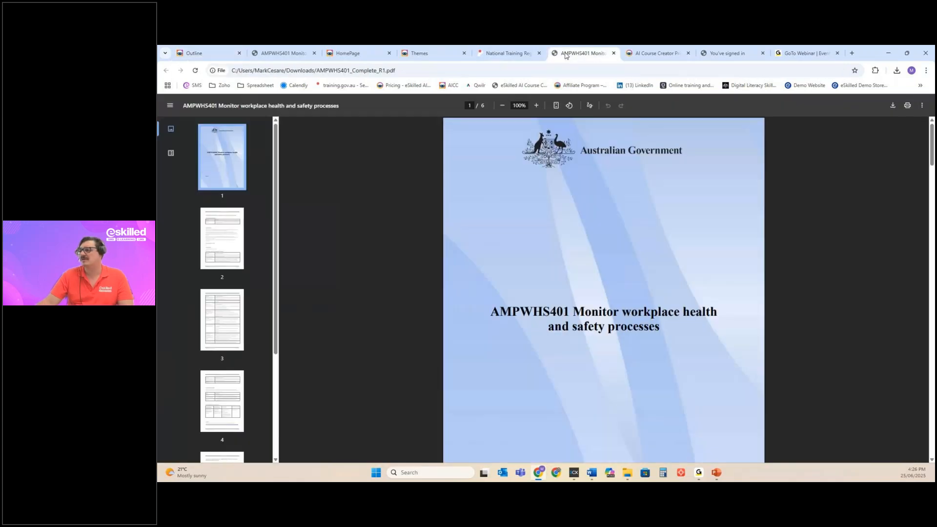
scroll(524, 261, "down", 6)
scroll(524, 261, "down", 12)
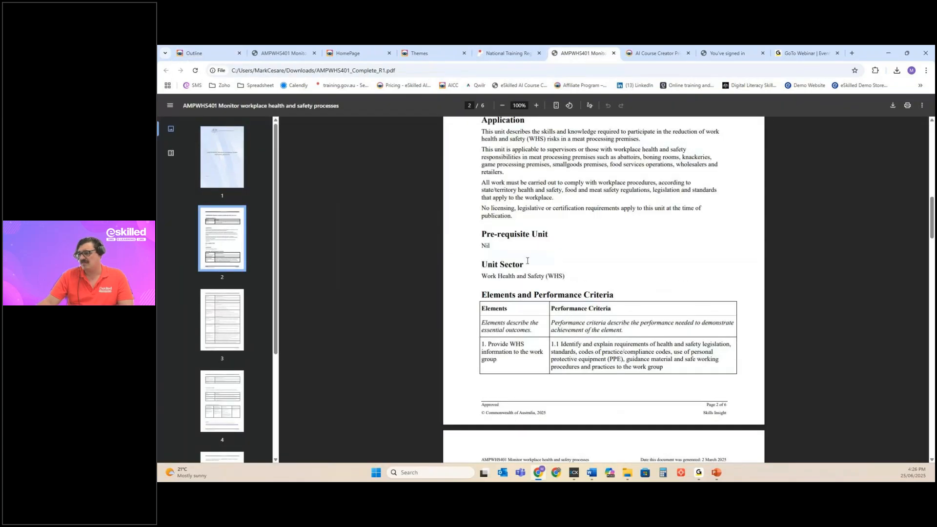
scroll(529, 258, "down", 1)
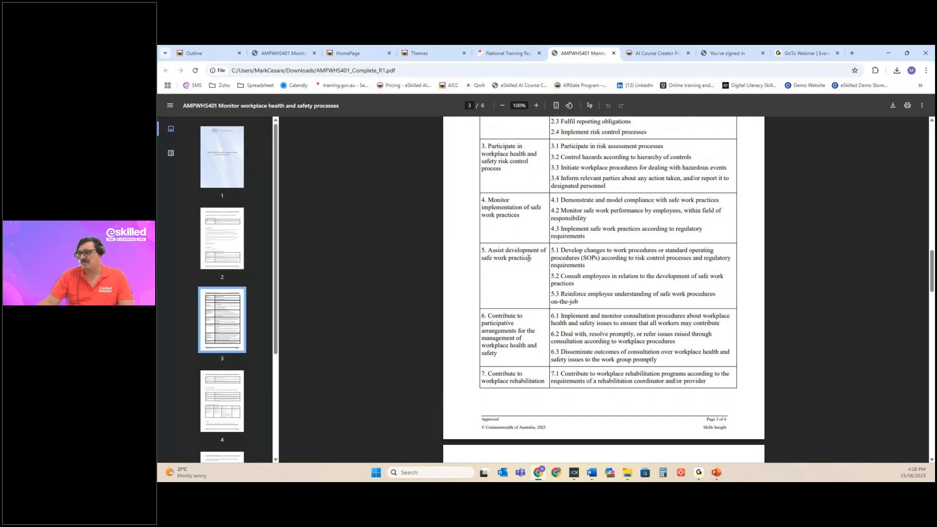
scroll(528, 259, "down", 3)
scroll(533, 247, "up", 6)
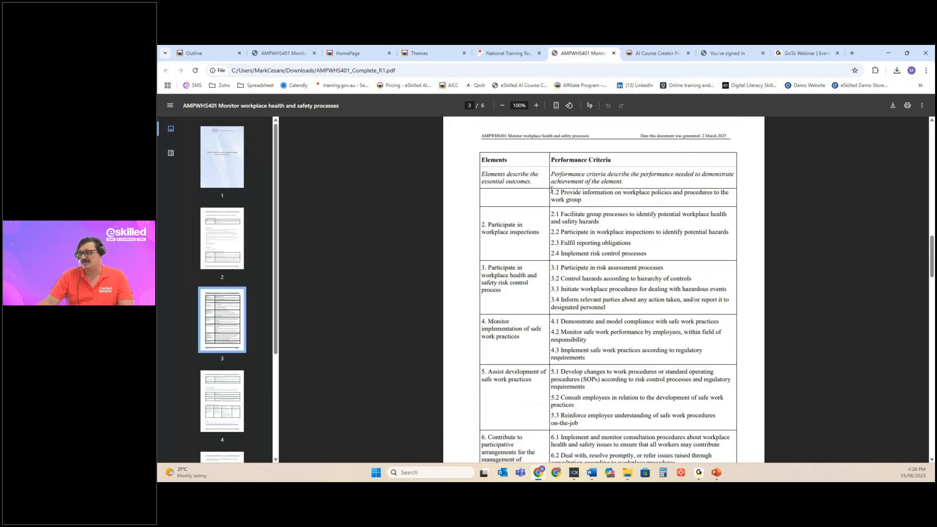
scroll(508, 200, "up", 2)
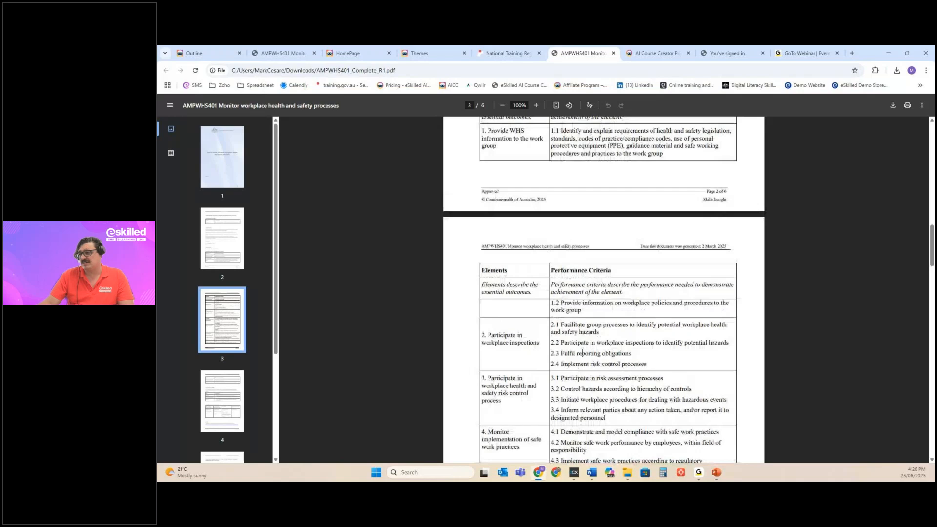
scroll(508, 200, "down", 1)
scroll(584, 270, "down", 2)
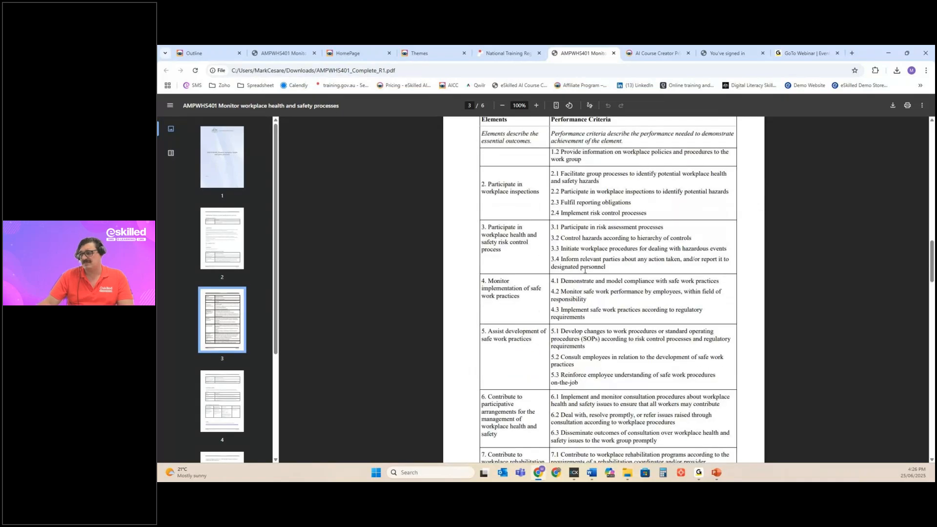
scroll(585, 270, "down", 8)
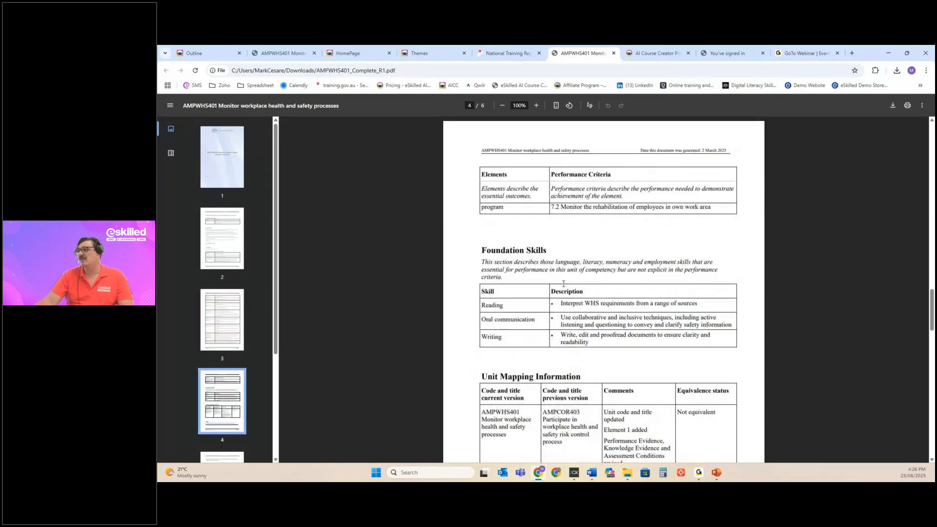
scroll(563, 284, "down", 4)
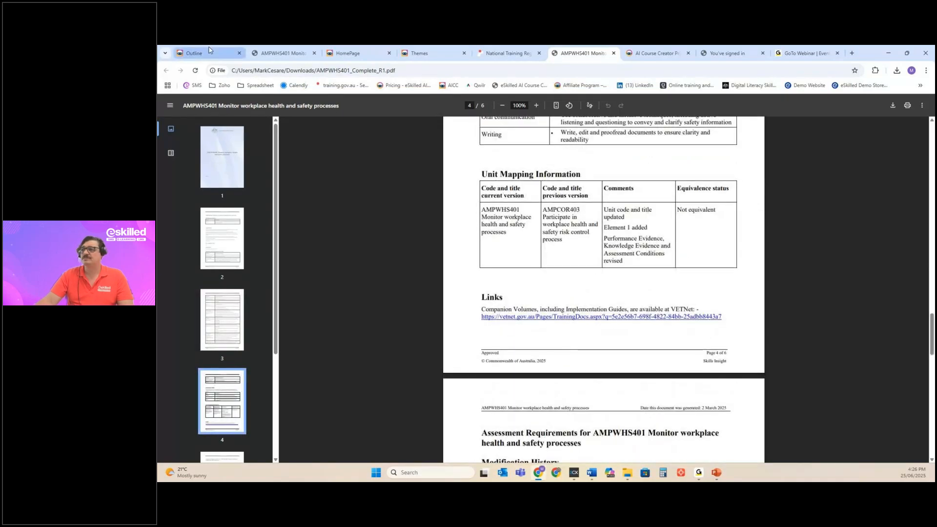
Return to the course outline and generate the course content from it via AI.
left_click(209, 51)
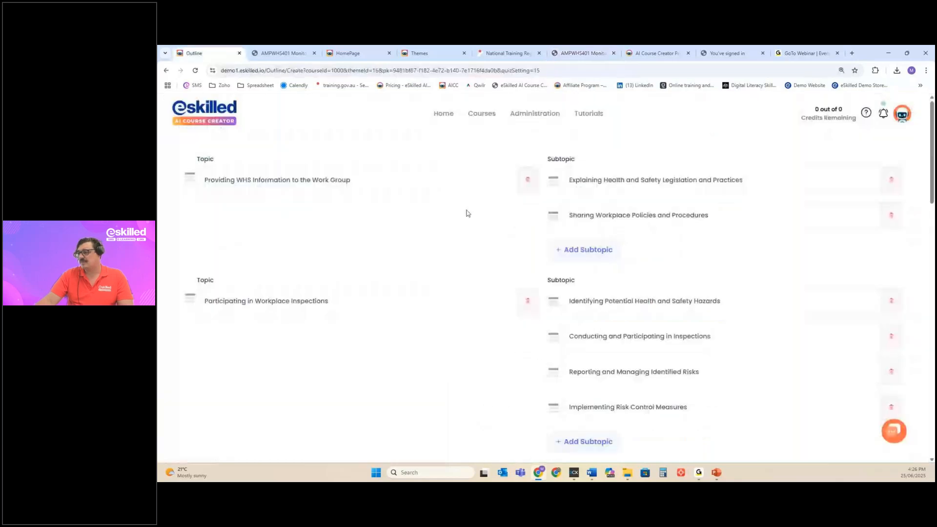
scroll(467, 213, "down", 15)
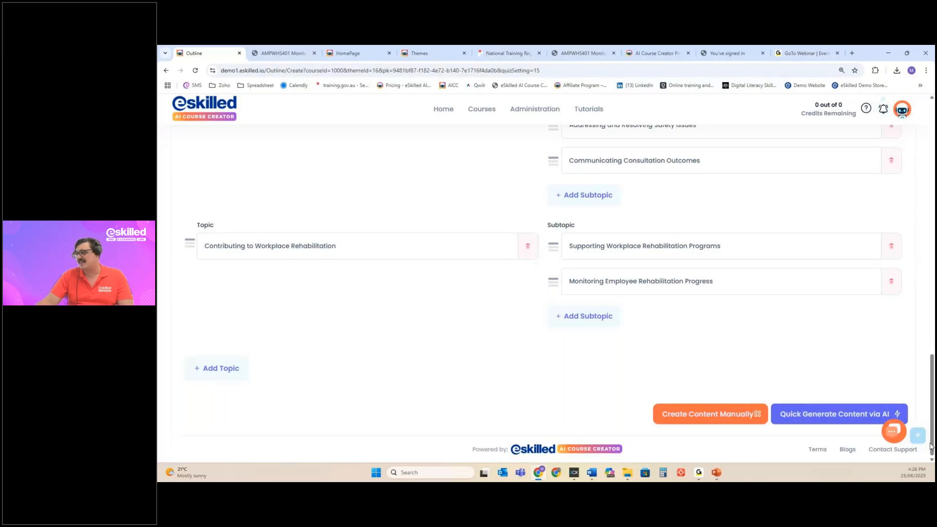
left_click(809, 415)
left_click(588, 368)
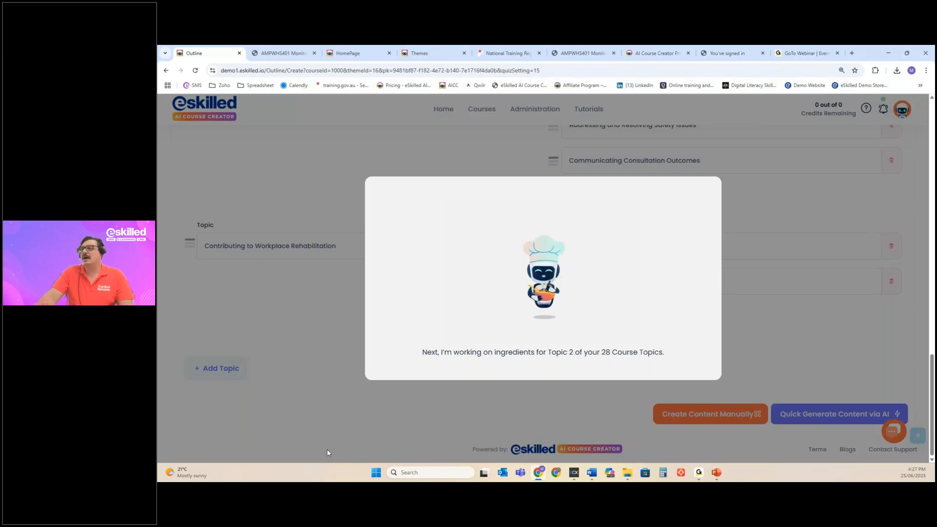
Switch to the Themes list, look in on theme creation, and open the existing eSkilled theme for editing.
left_click(437, 53)
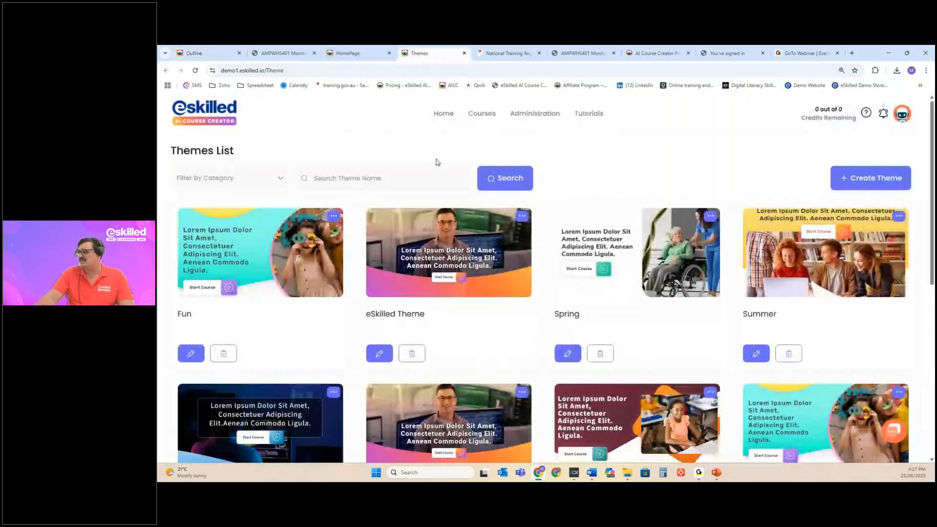
left_click(870, 178)
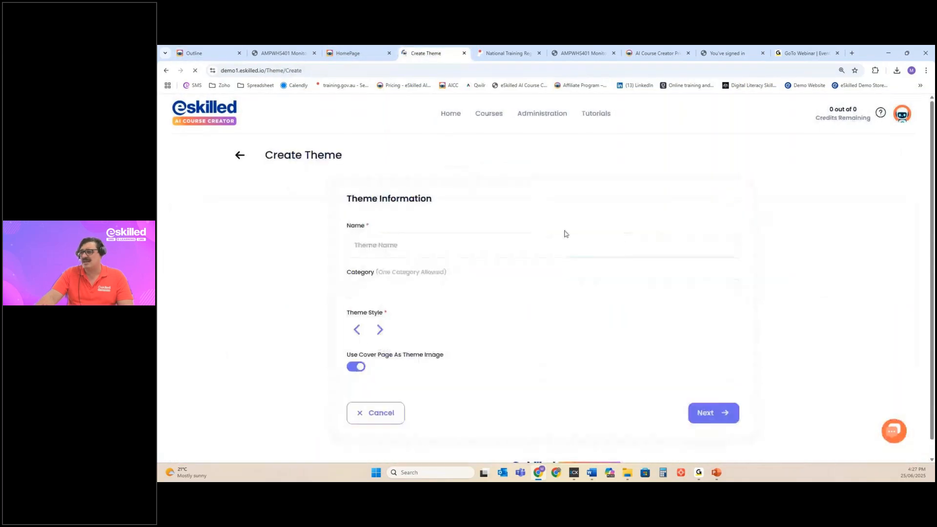
left_click(239, 154)
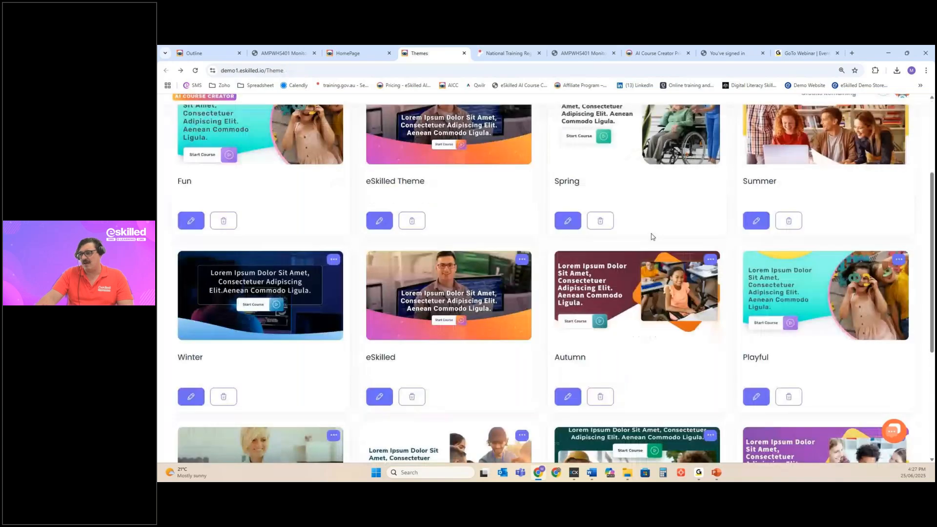
left_click(380, 382)
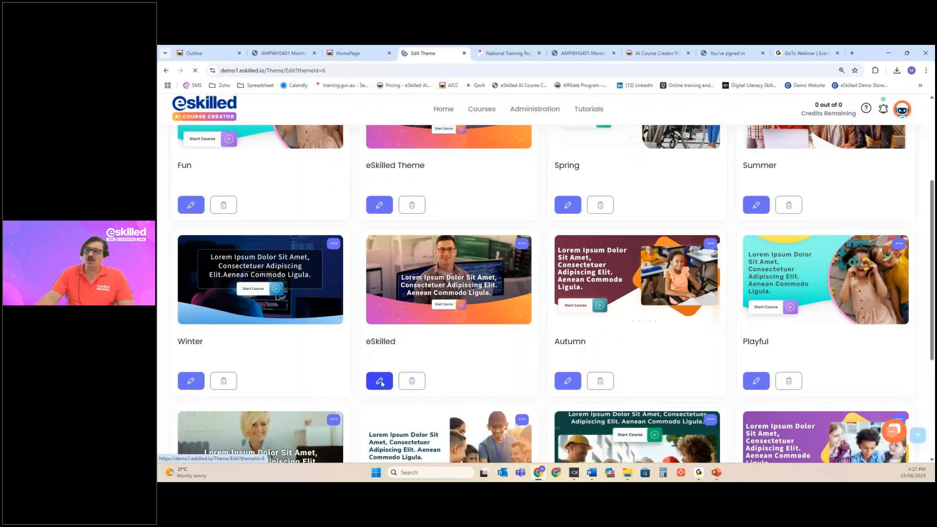
Examine the eSkilled theme's style and image, and its title font, background and Start Course button settings.
scroll(630, 259, "down", 2)
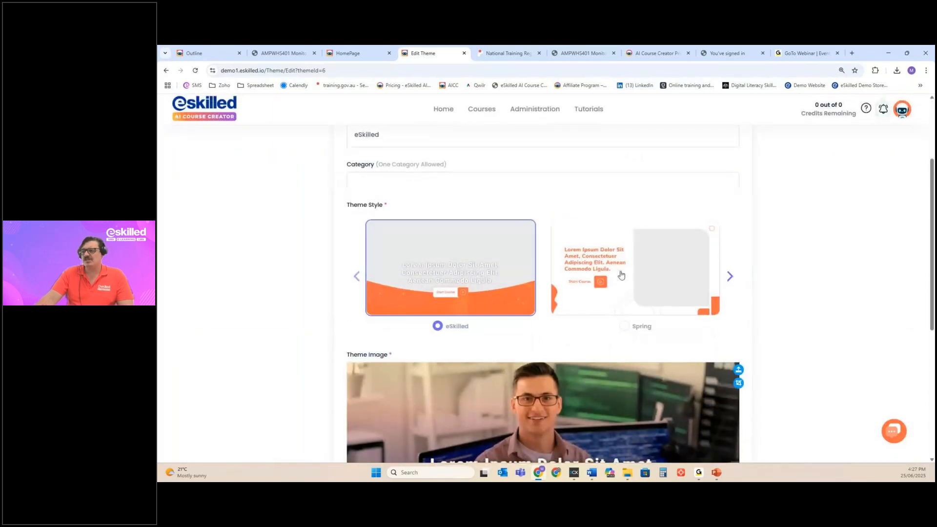
scroll(621, 276, "down", 6)
left_click(708, 393)
scroll(461, 263, "down", 1)
scroll(460, 263, "down", 5)
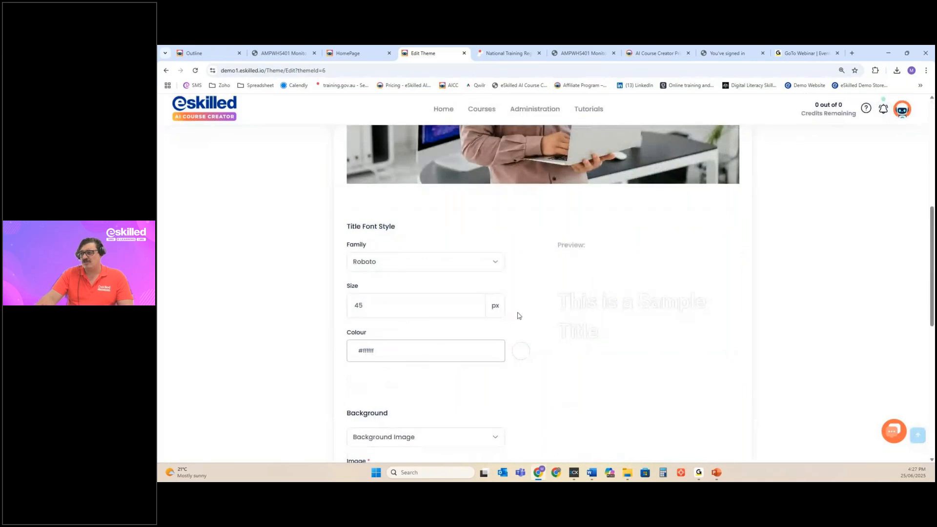
scroll(517, 312, "down", 8)
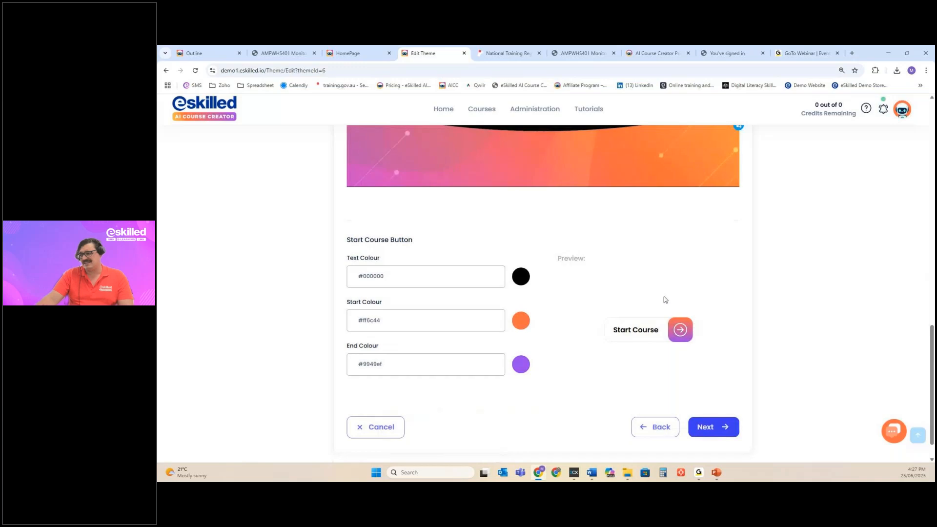
Continue to the theme's Course Page settings and examine the navigation menu, Next and Previous button, and toggle colours.
left_click(720, 433)
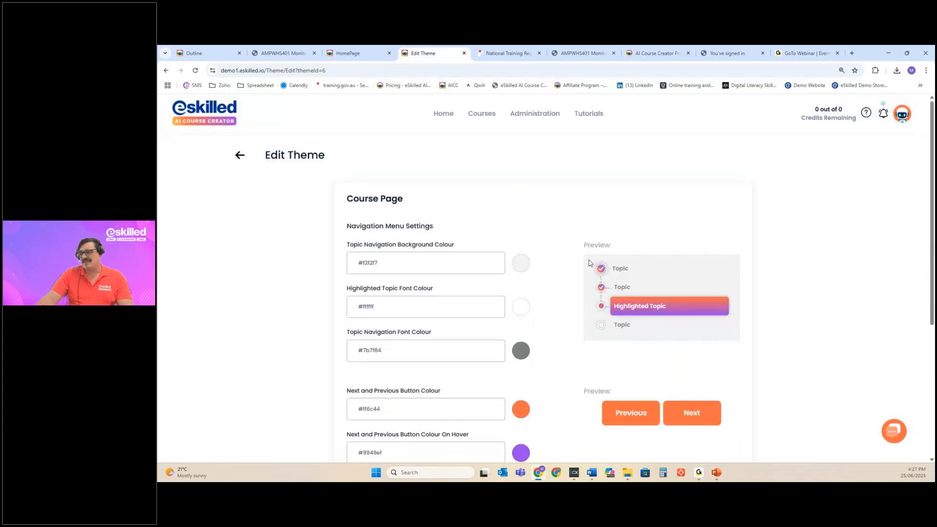
scroll(598, 266, "down", 2)
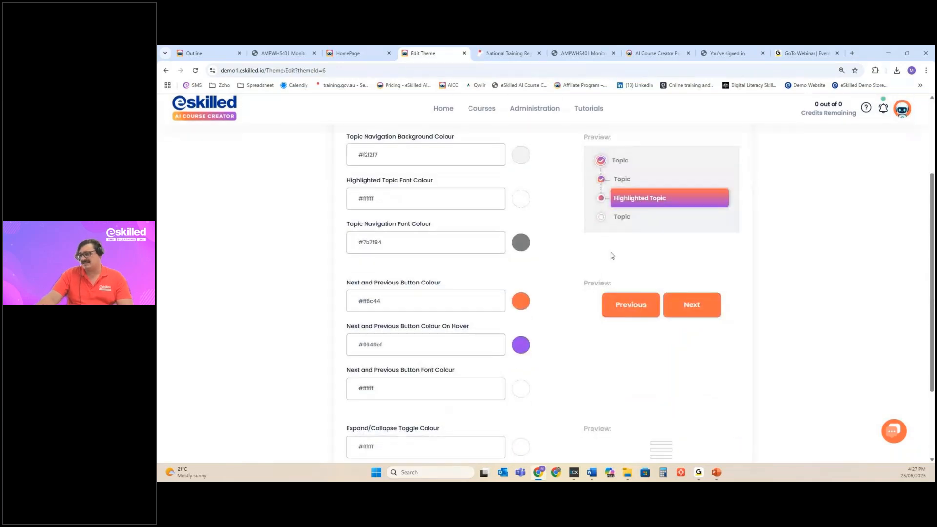
scroll(675, 296, "down", 1)
scroll(477, 225, "up", 3)
scroll(564, 288, "down", 4)
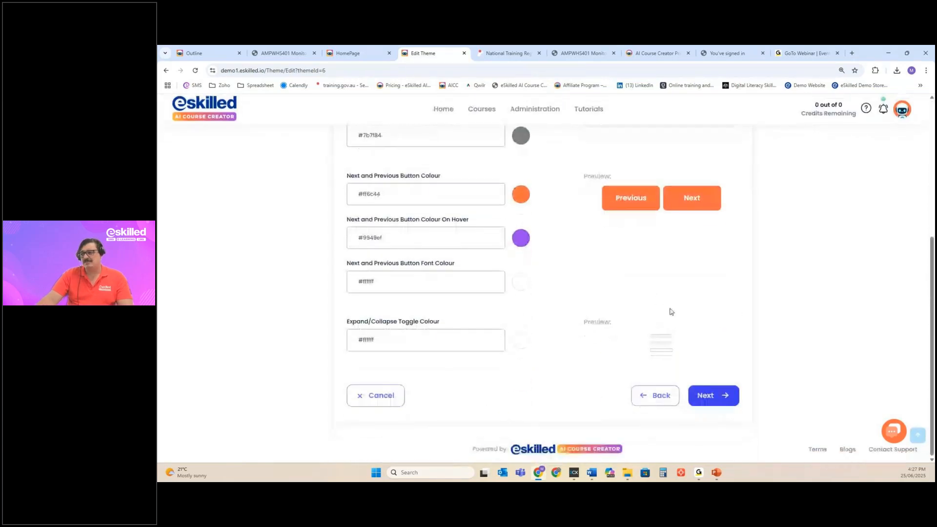
Continue to the Course Heading settings and examine the title background, progress status font, progress bar and progress indicator colours.
scroll(491, 337, "up", 3)
scroll(694, 383, "down", 3)
left_click(722, 402)
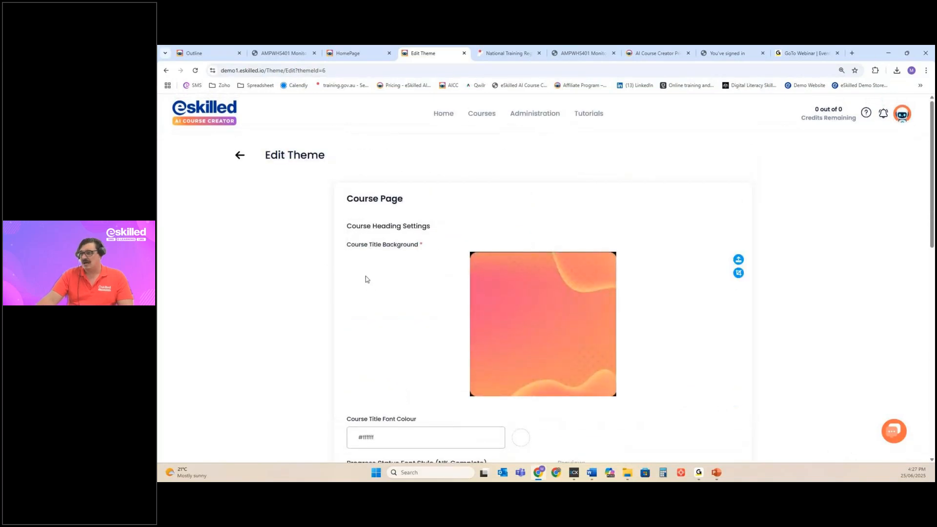
scroll(369, 281, "down", 3)
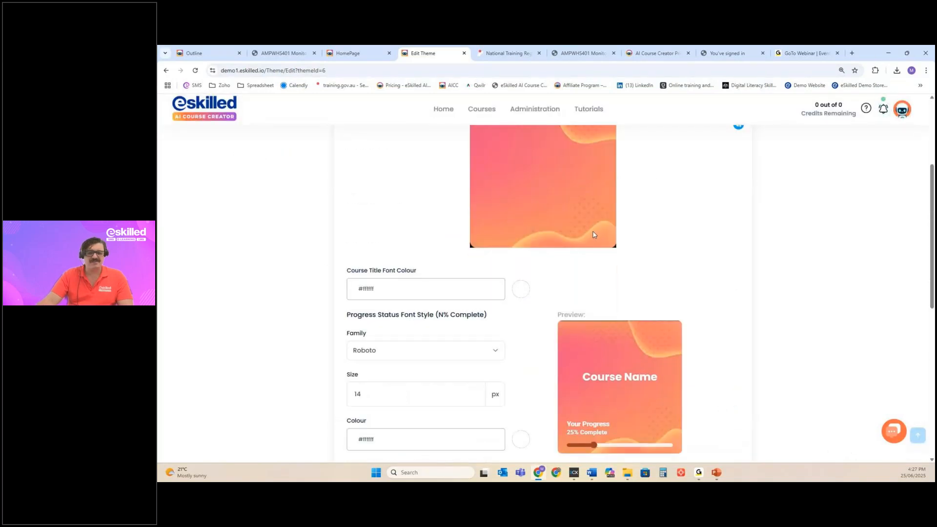
scroll(654, 230, "down", 5)
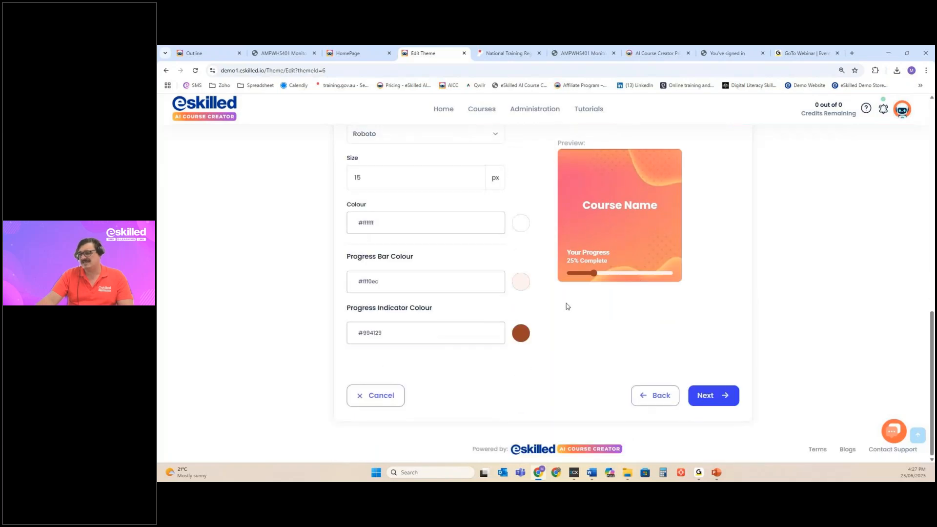
Continue through the Topic Heading banner and title settings to the completion page, and examine its image, title and message.
left_click(729, 398)
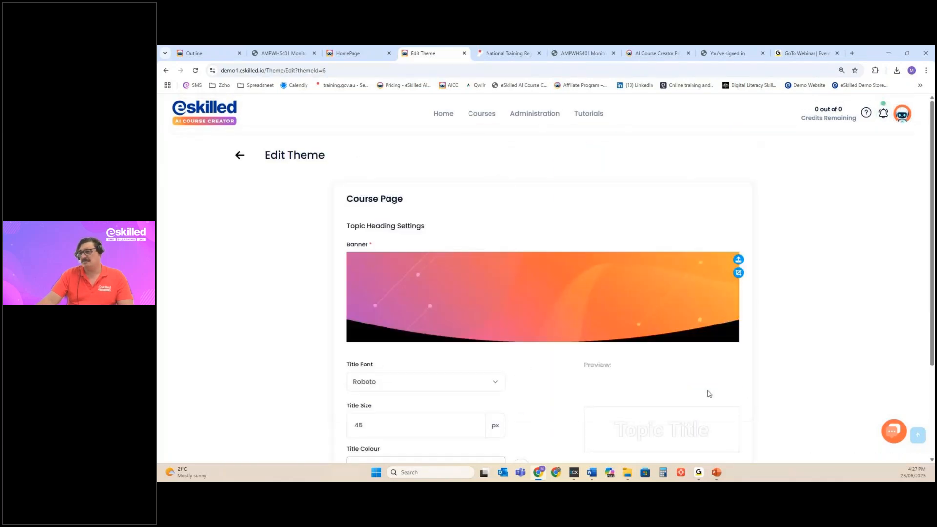
scroll(545, 347, "down", 3)
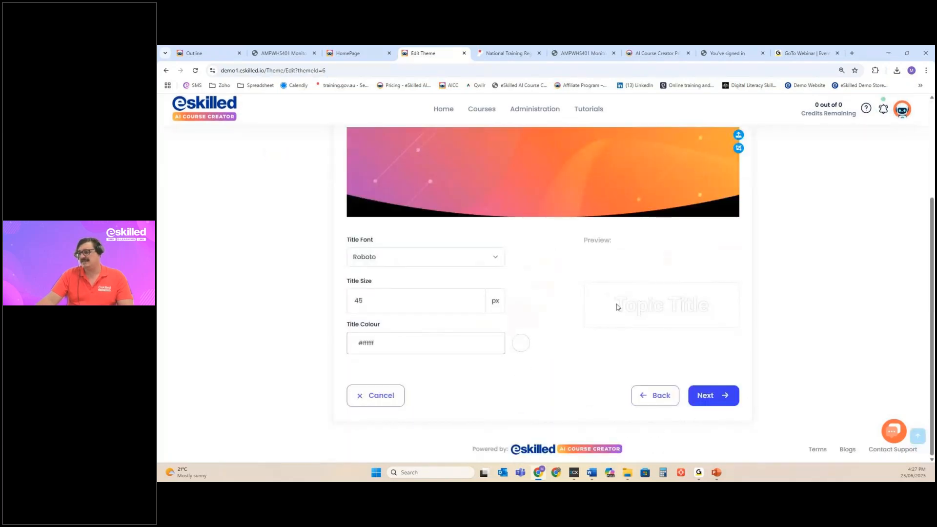
left_click(685, 410)
scroll(479, 300, "down", 5)
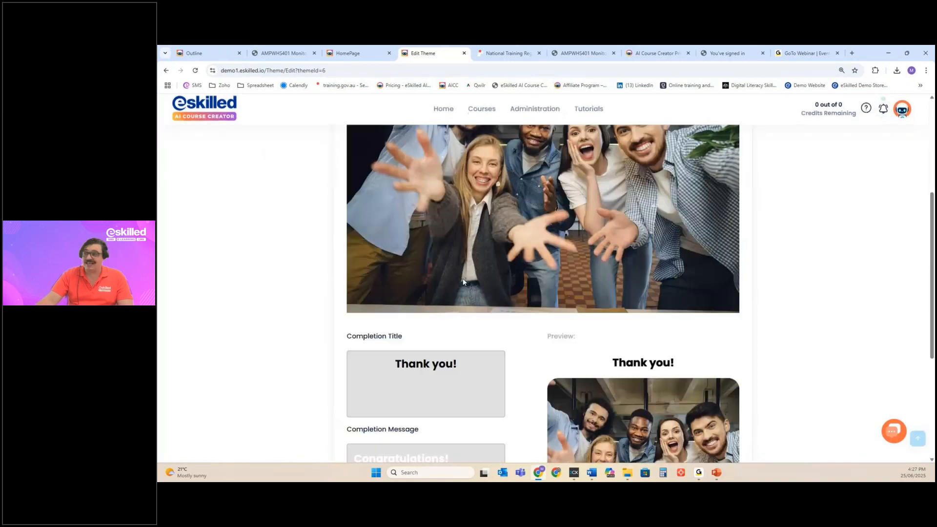
scroll(462, 278, "down", 3)
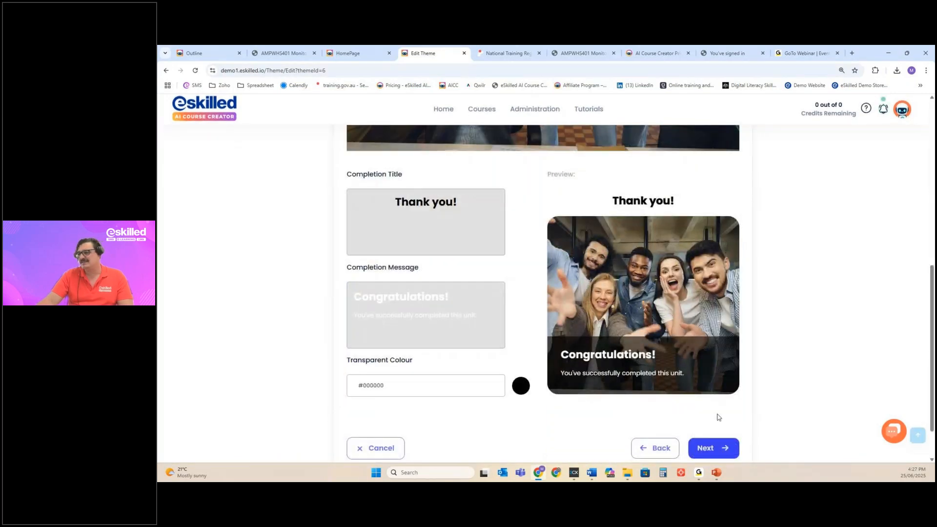
Continue to the Course Content Banner settings and examine the banner size, corners, manual icon, font styling and default content banners.
left_click(711, 447)
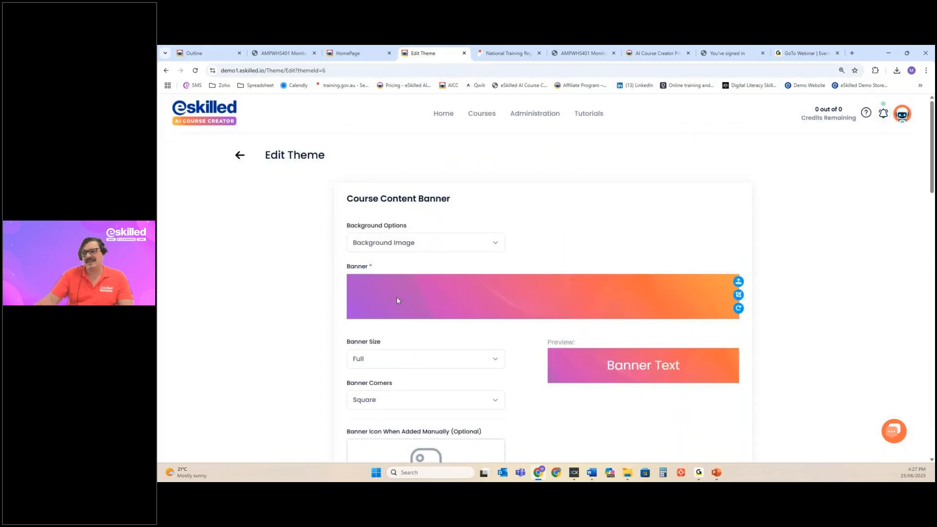
scroll(367, 331, "down", 3)
scroll(388, 303, "down", 1)
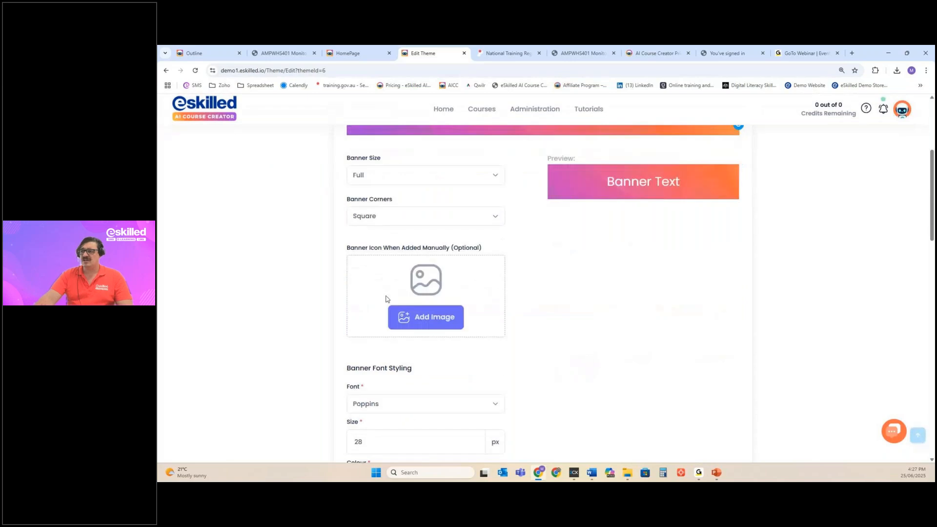
scroll(386, 299, "down", 2)
left_click_drag(346, 161, 485, 167)
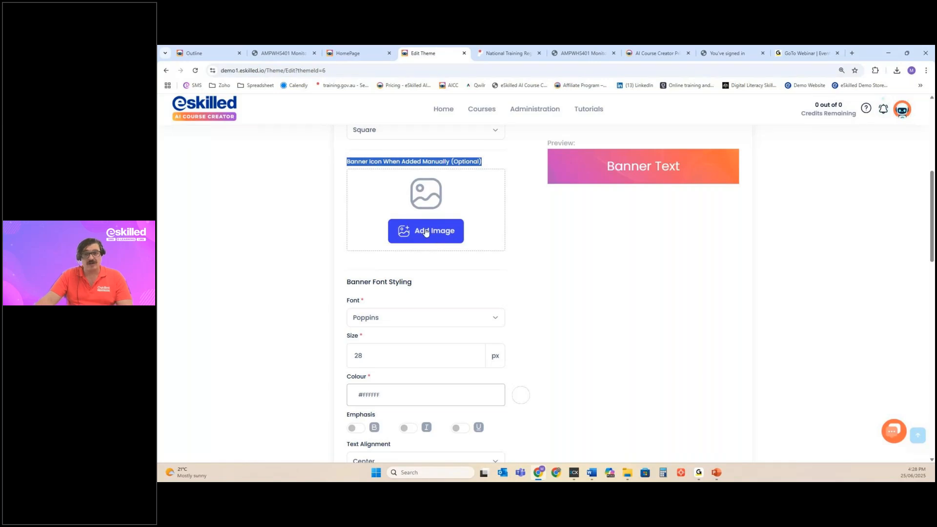
scroll(586, 263, "down", 14)
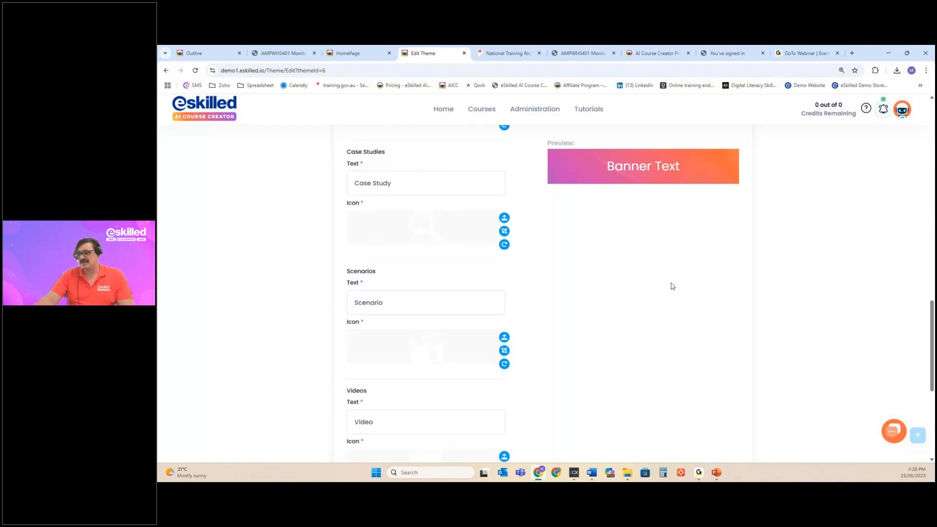
scroll(427, 254, "down", 5)
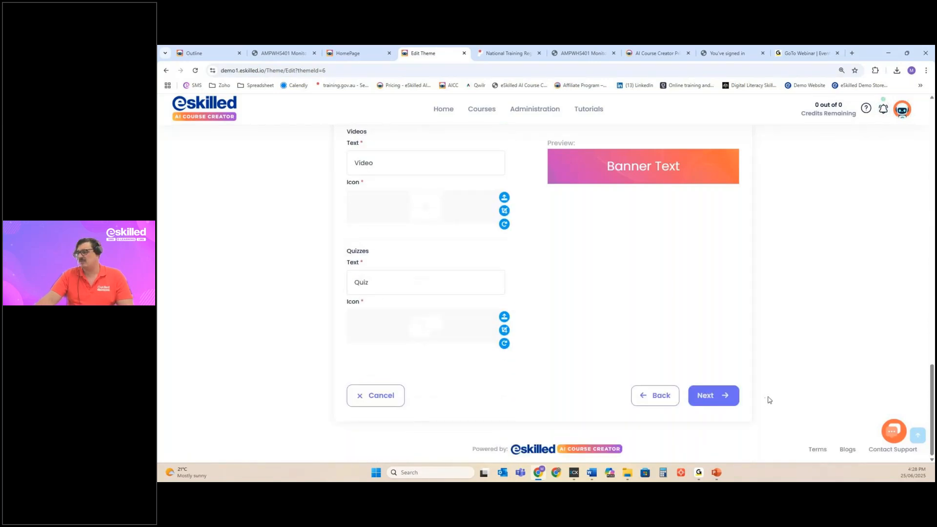
scroll(468, 295, "up", 10)
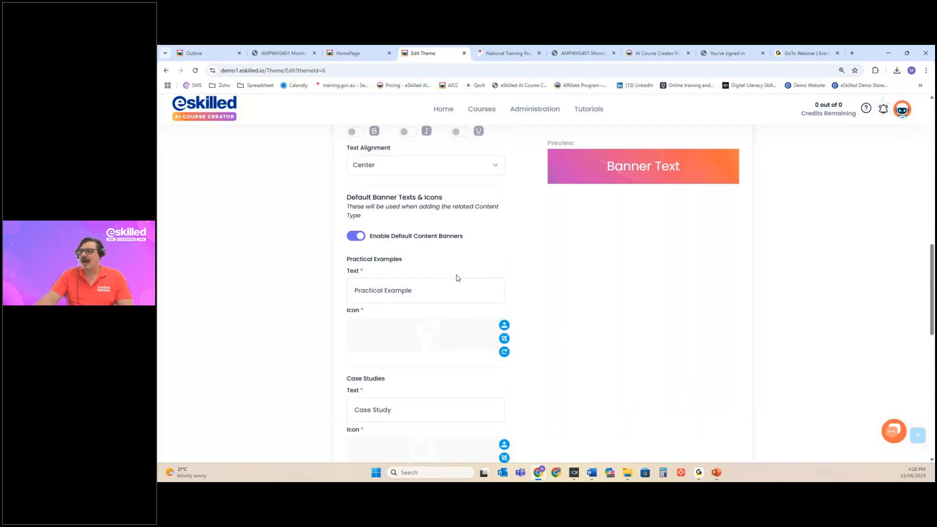
Look at the default icons offered for the manually added banner icon, and leave the Upload Icon dialog without choosing one.
scroll(428, 262, "up", 7)
triple_click(388, 228)
left_click(414, 297)
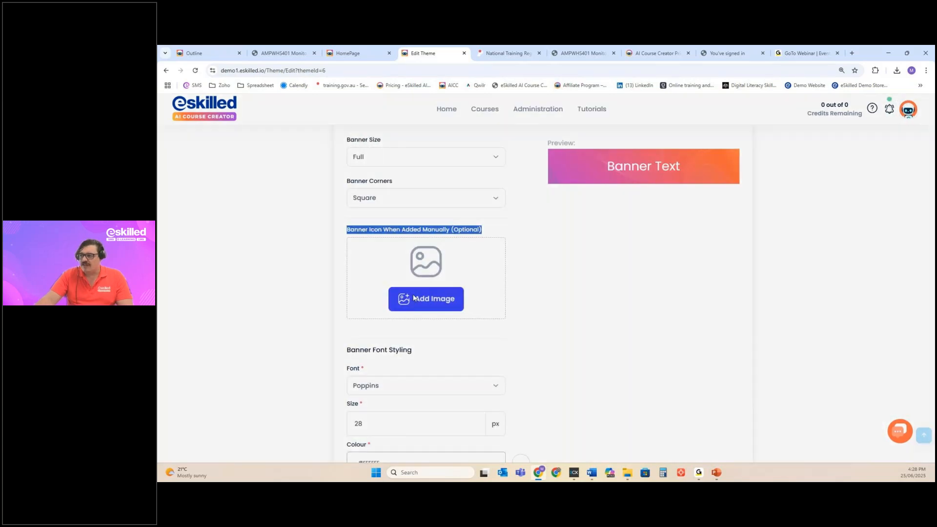
left_click(347, 208)
mouse_move(738, 186)
left_click(771, 429)
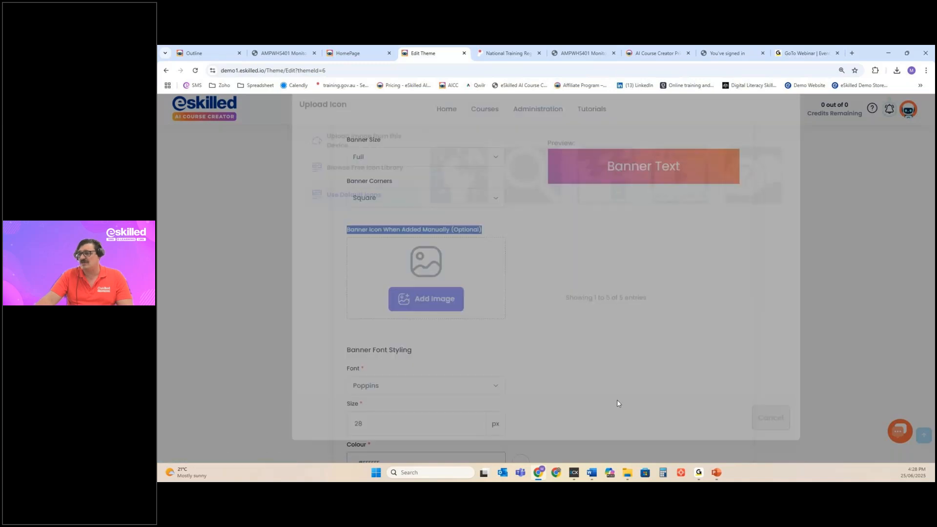
Continue to the Interactive Activity settings and examine the hotspot icon, overlay style and overlay colour.
scroll(619, 303, "down", 15)
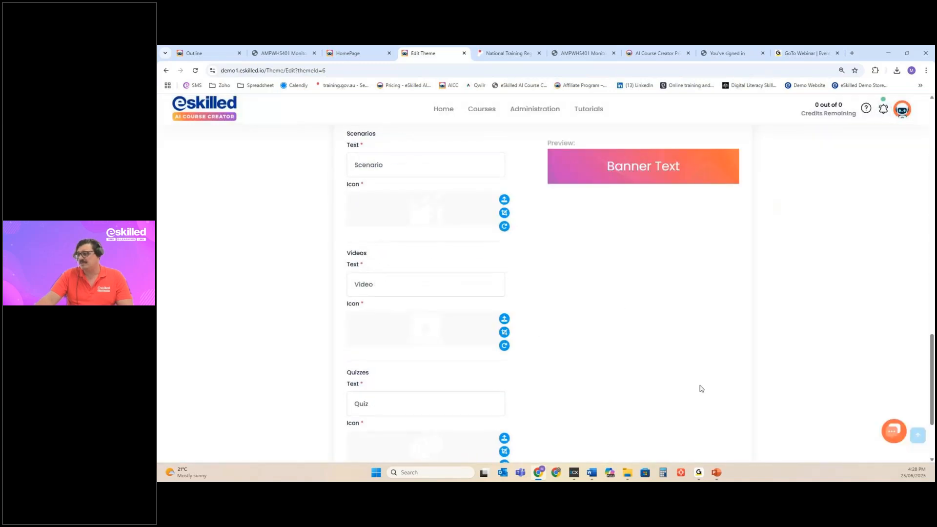
left_click(716, 395)
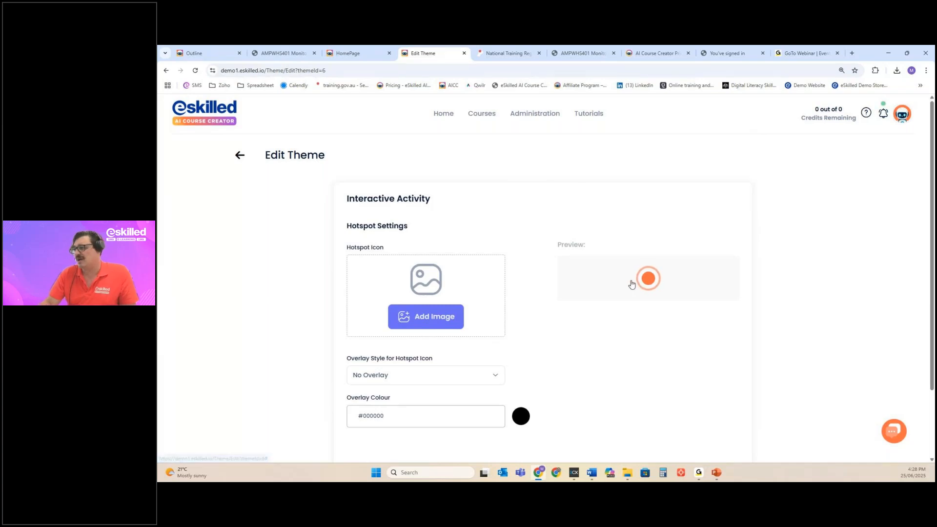
scroll(515, 265, "down", 3)
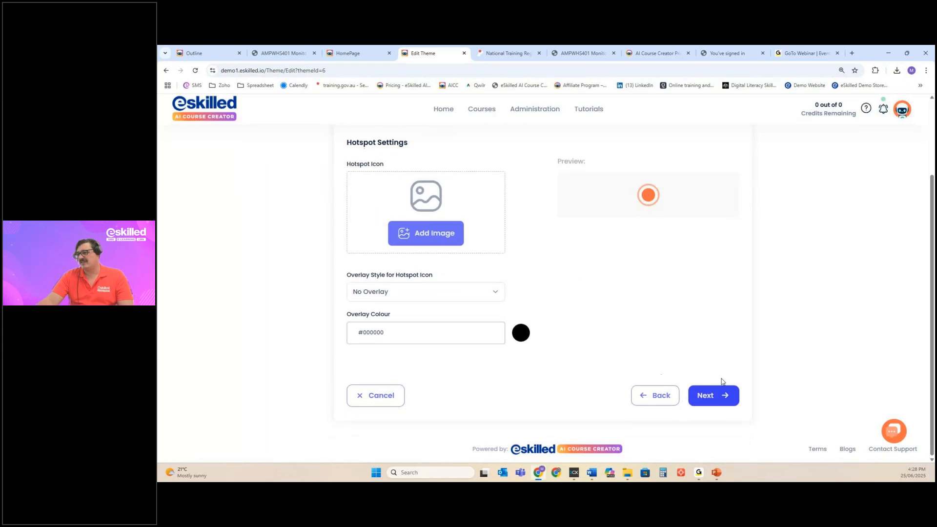
Continue to the Flip Card settings and examine the column previews, card images and font style.
left_click(723, 388)
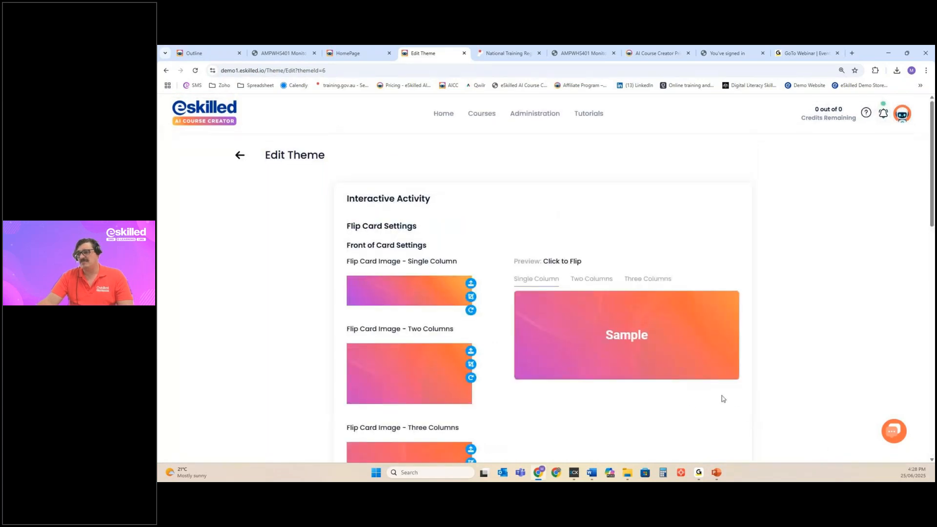
left_click(581, 279)
left_click(664, 281)
scroll(661, 293, "down", 10)
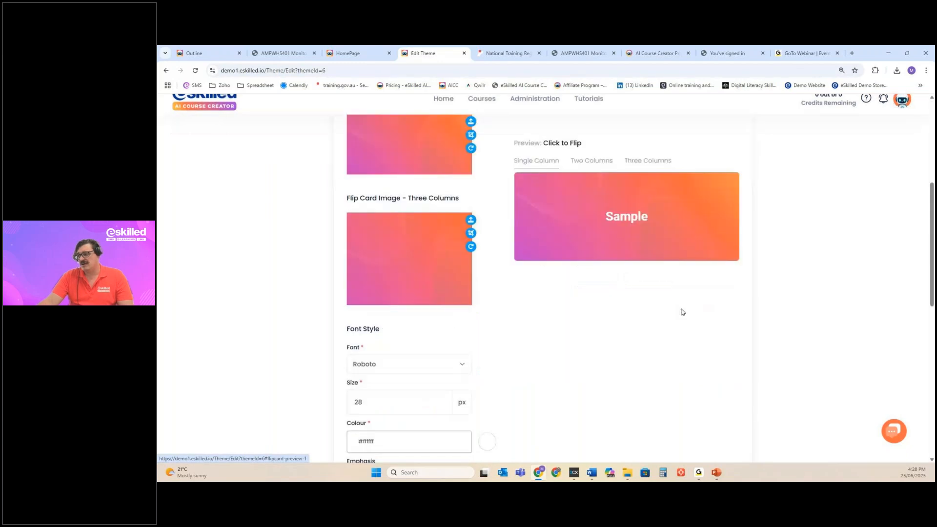
Continue to the Course Builder settings and examine the image corners and the table header and row styling.
left_click(715, 393)
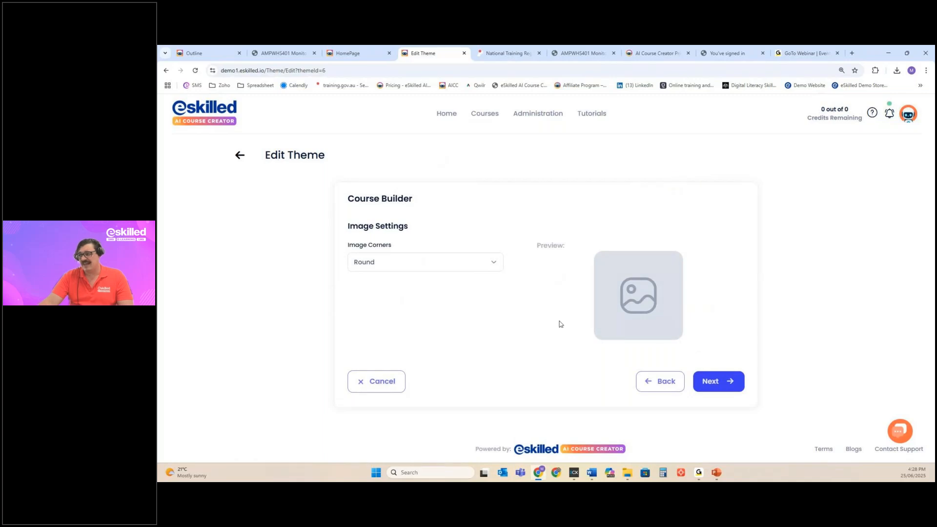
left_click(736, 384)
scroll(516, 246, "down", 1)
scroll(586, 341, "down", 10)
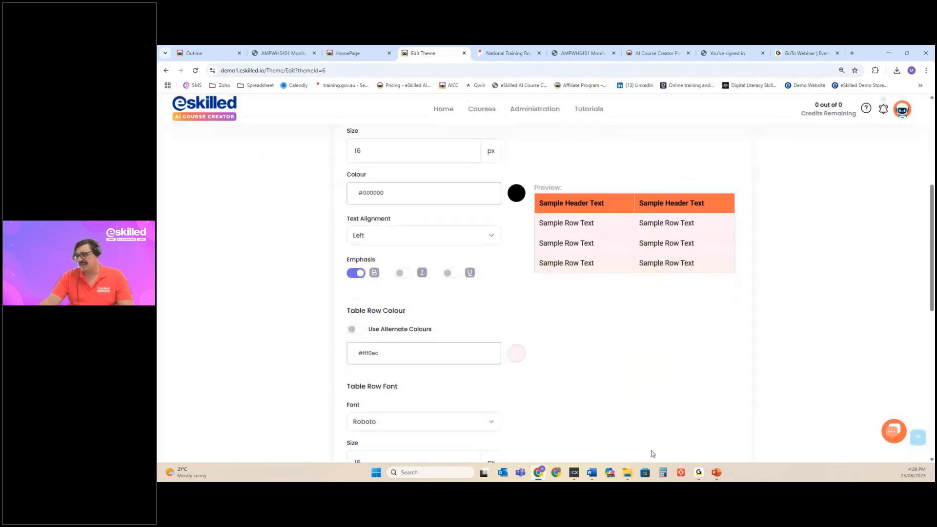
Review the table, content padding, text and hyperlink settings, and save the eSkilled theme.
left_click(710, 399)
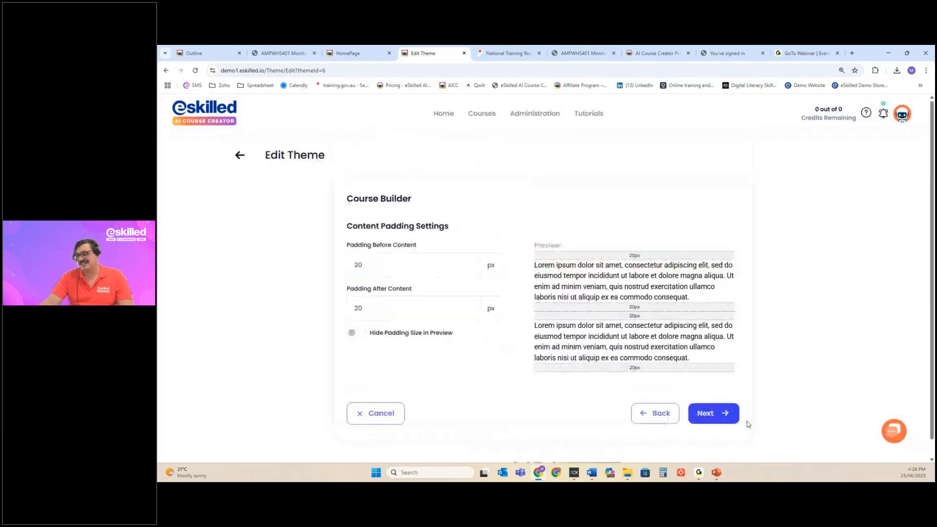
left_click(729, 413)
scroll(624, 255, "down", 1)
scroll(624, 254, "down", 20)
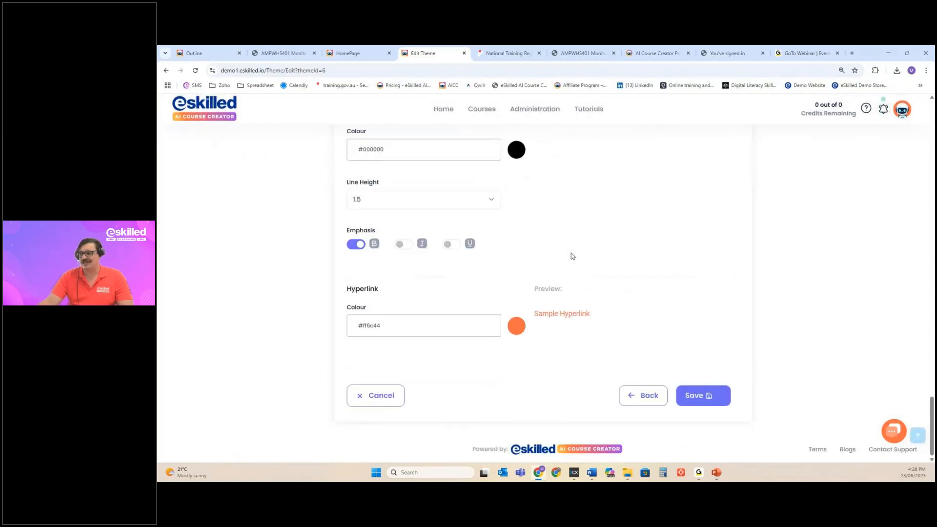
left_click(705, 396)
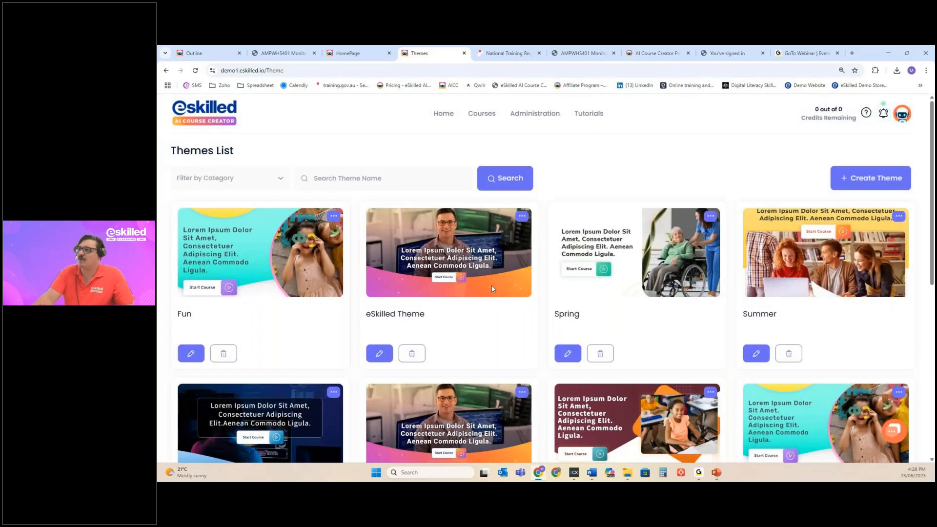
Check the AI content generation progress on the course outline, and return to the AI Course Creator home page.
left_click(225, 50)
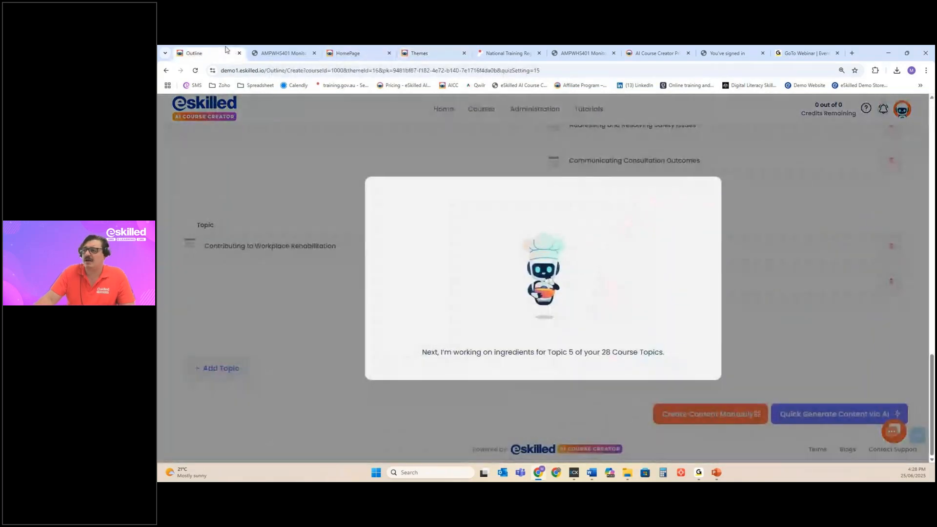
left_click(405, 55)
left_click(347, 52)
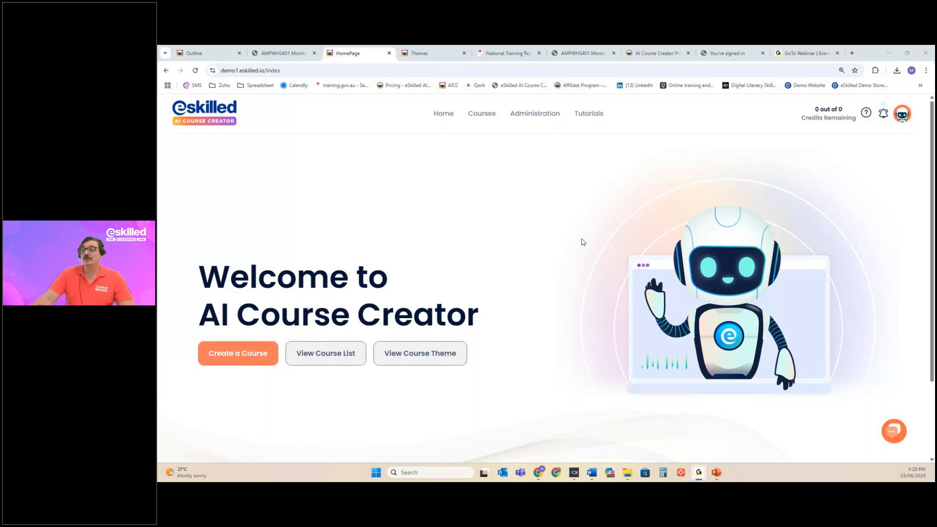
Start creating a new course and enter "Responsible Service of Alcohol" as its name.
left_click(243, 355)
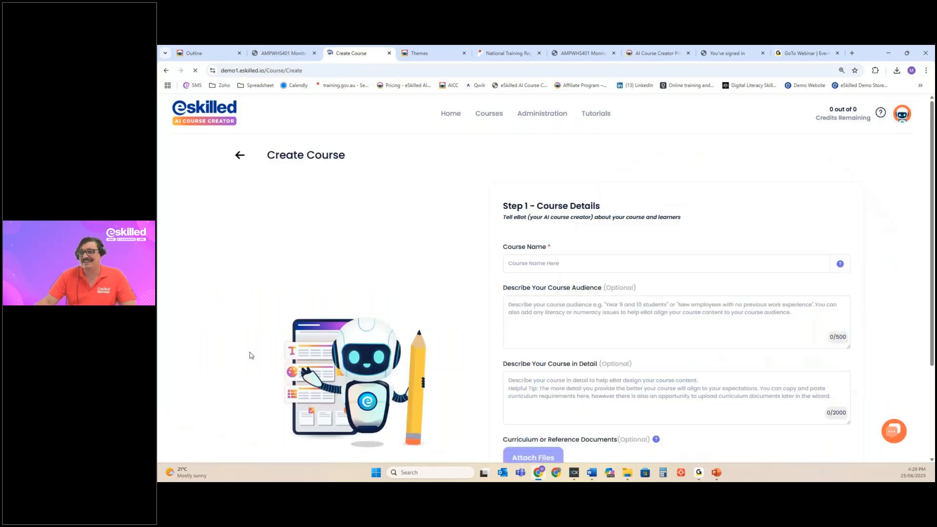
left_click(556, 259)
type("Re")
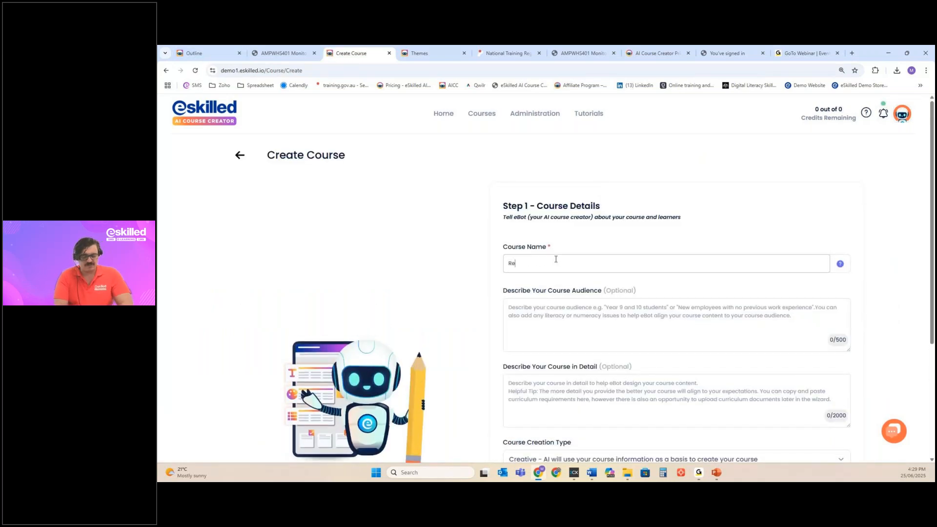
type("sponsibele")
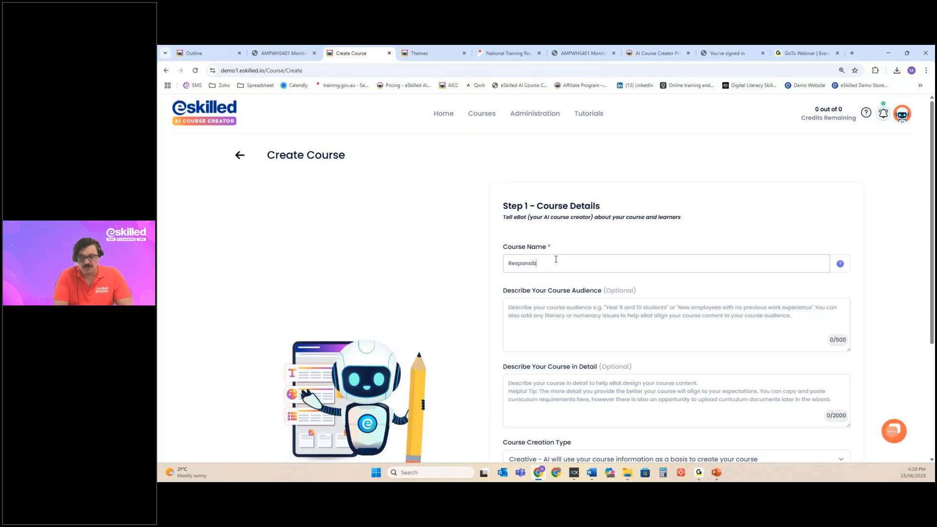
key("BackSpace")
key("BackSpace")
type("e Ser")
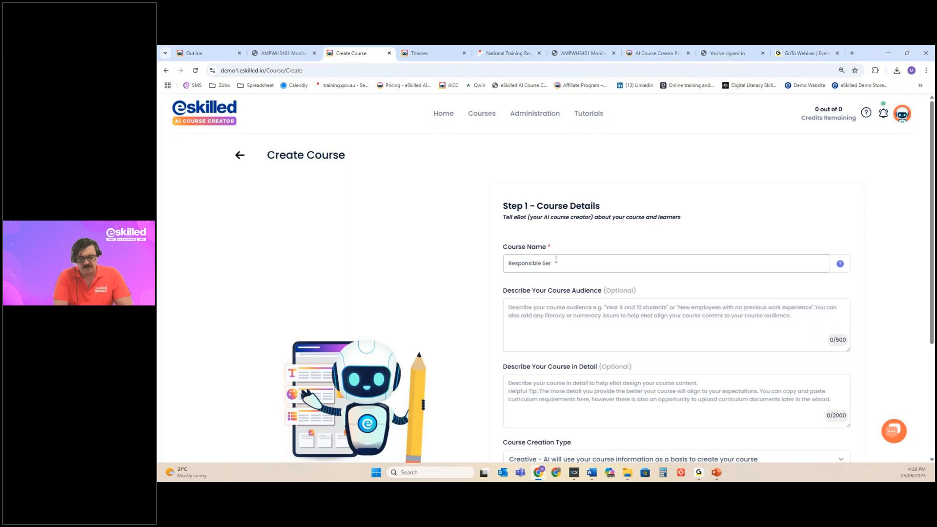
type("vice of ")
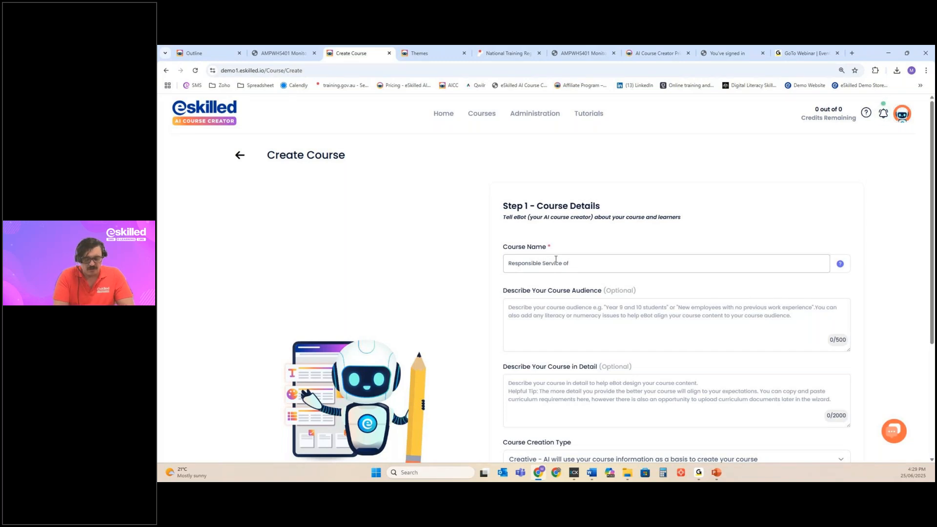
type("Alcahol")
right_click(579, 264)
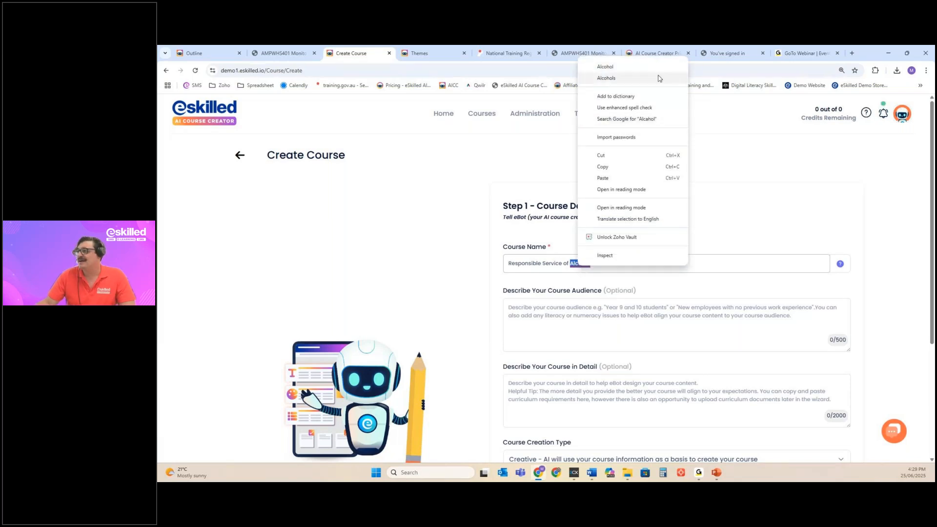
left_click(605, 67)
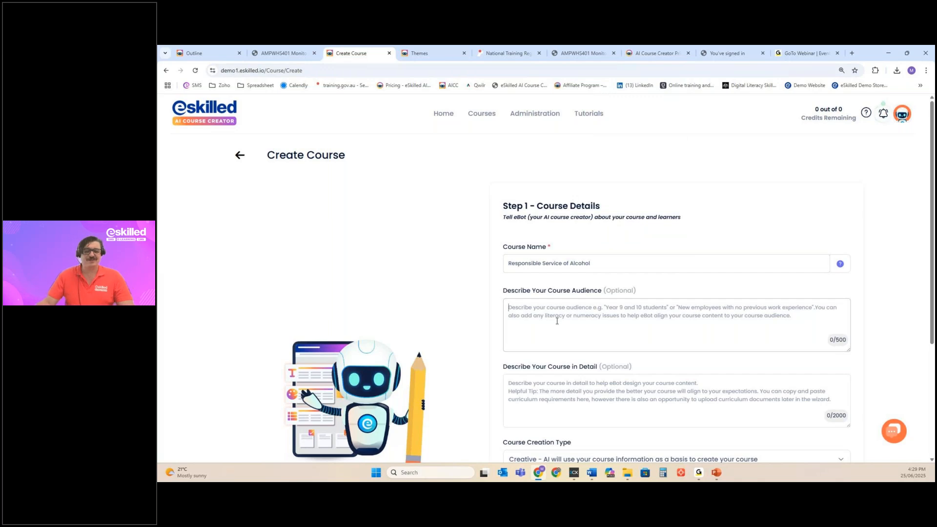
key("alt+Tab")
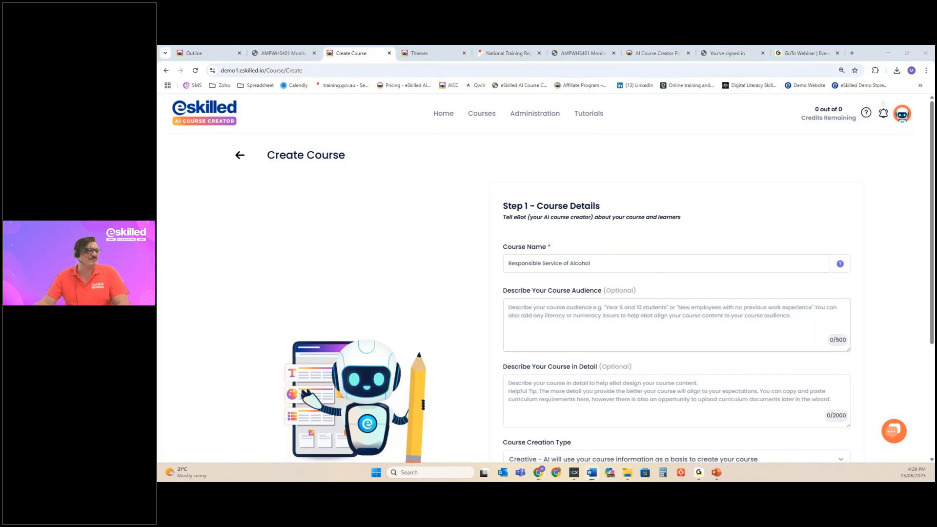
key("alt+Tab")
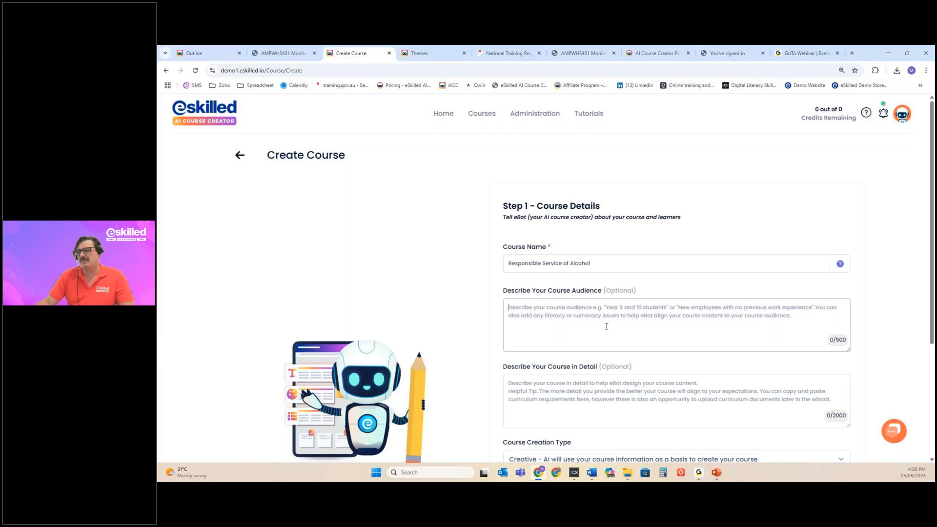
Set the course creation type to Document Conversion, so the AI strictly follows the document's structure and content.
scroll(606, 326, "down", 3)
left_click(546, 314)
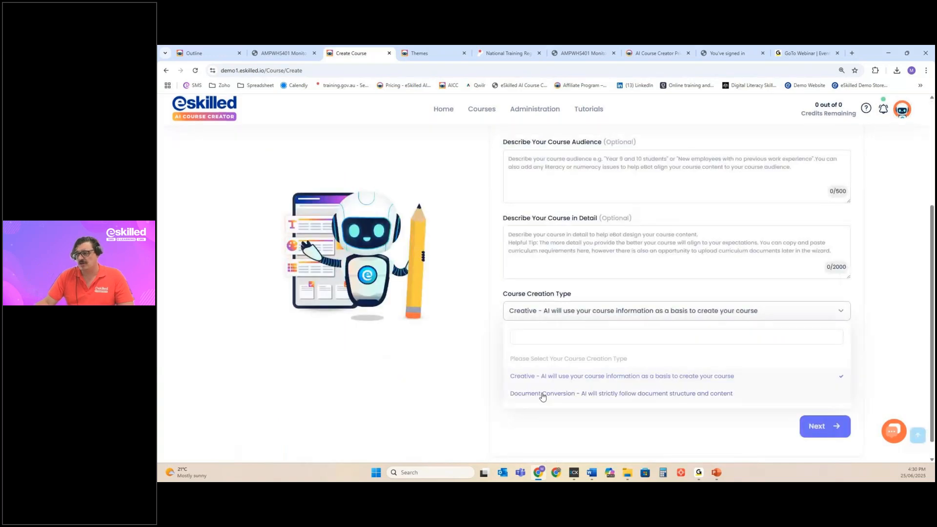
left_click(541, 391)
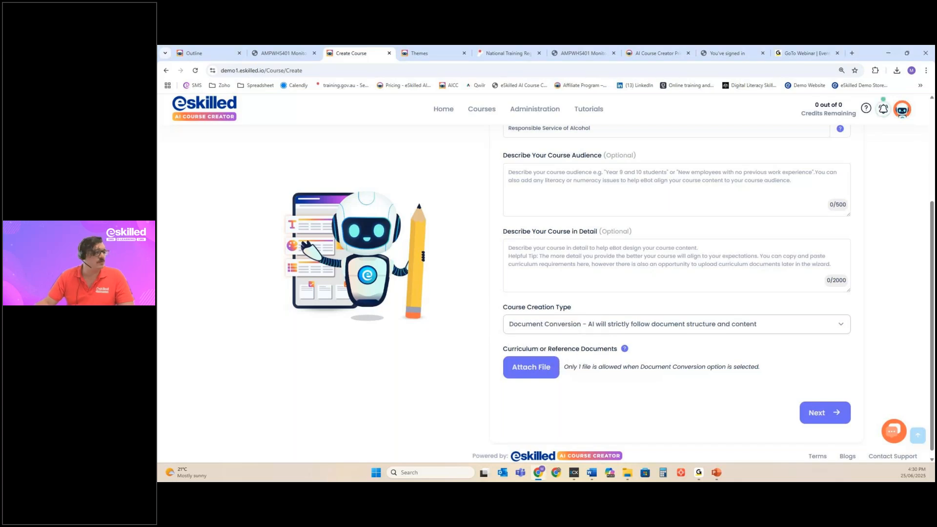
Attach the PDF "ET's SITHFAB021 Learner Guide V1.0 1" from Downloads as the course's reference document.
left_click(530, 367)
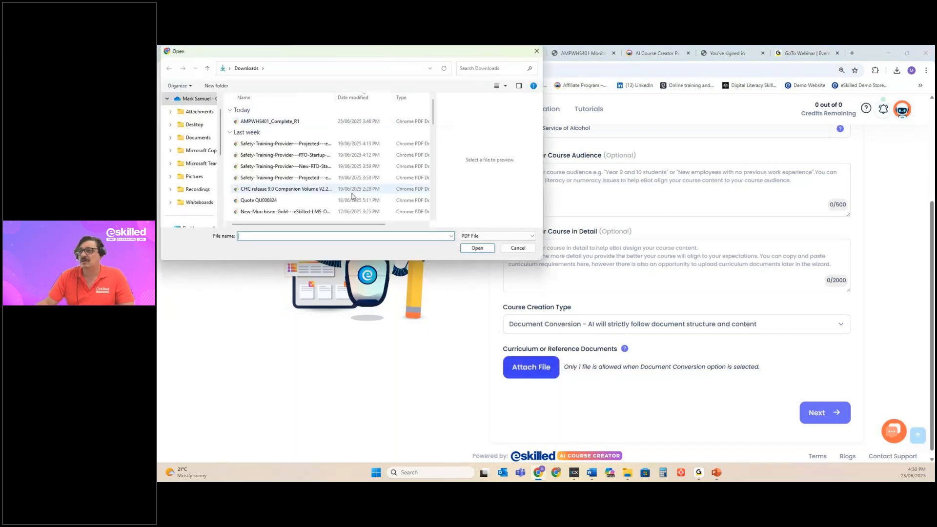
scroll(313, 158, "down", 3)
scroll(305, 164, "down", 8)
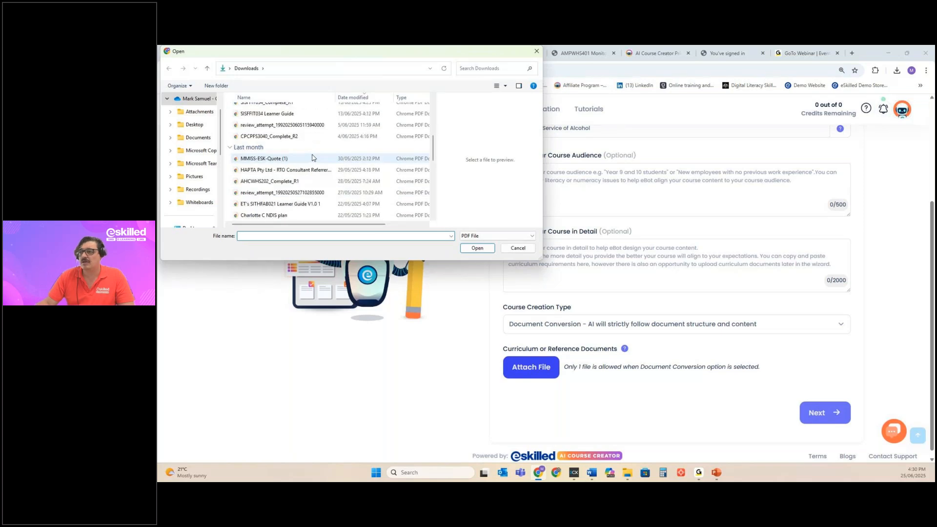
scroll(288, 170, "up", 3)
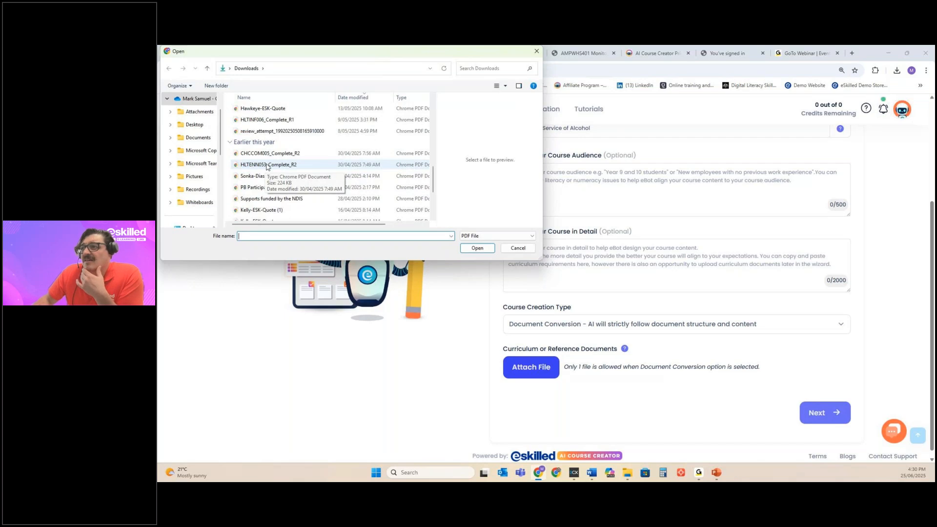
scroll(268, 167, "up", 2)
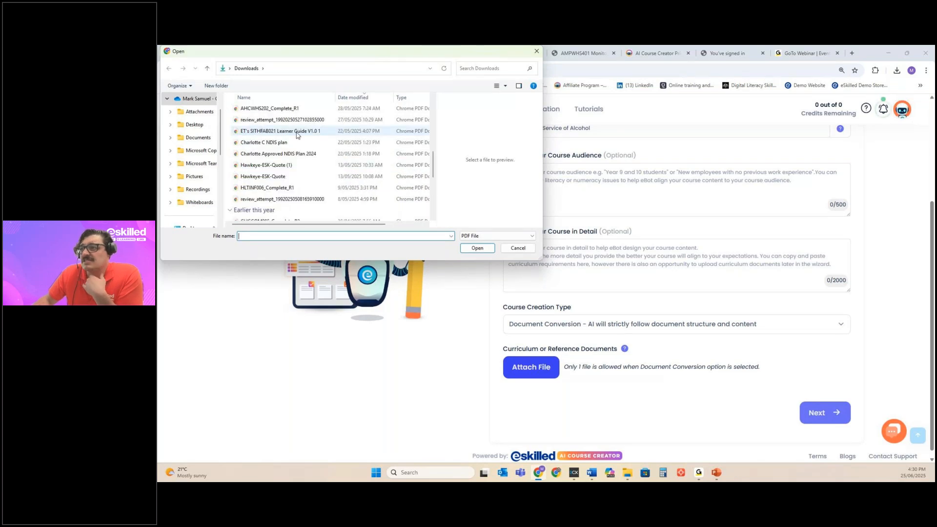
double_click(297, 131)
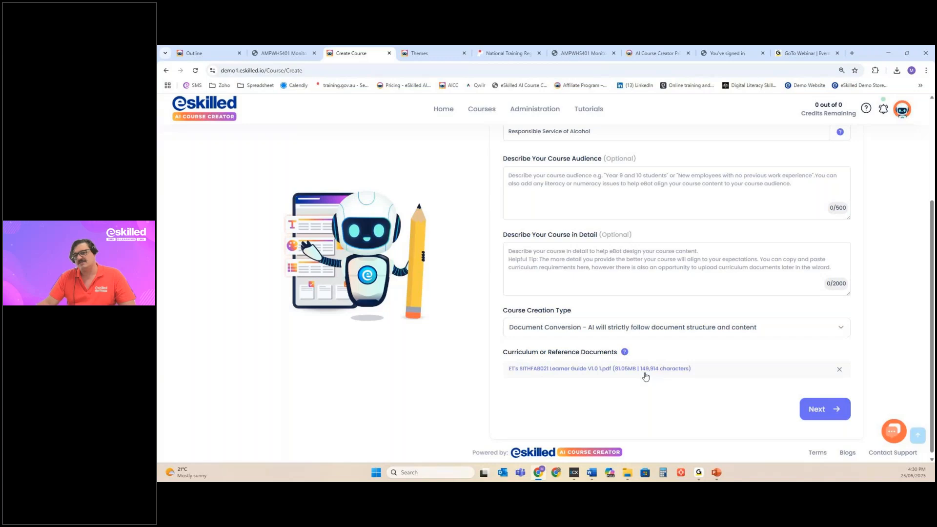
Continue to the course context, set the breadth and depth to Comprehensive and the reading level to Standard, and choose a tone of voice.
left_click(815, 413)
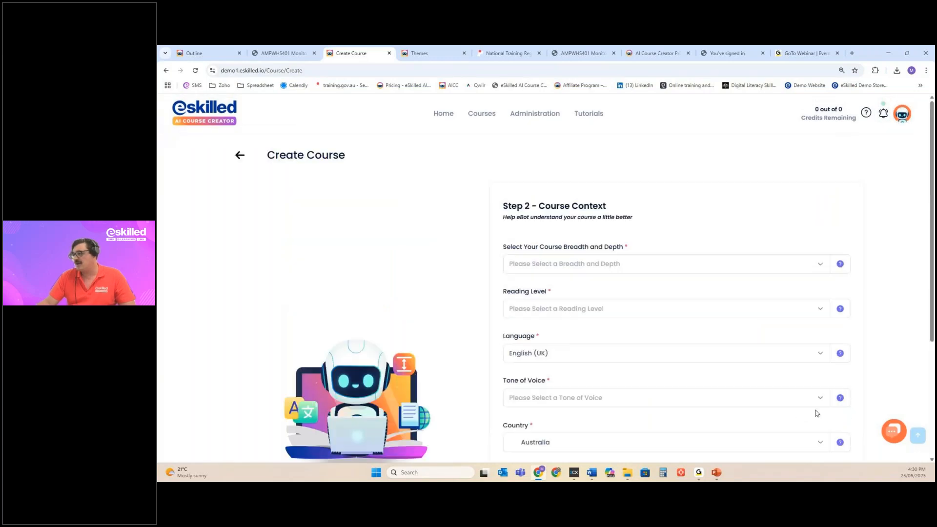
left_click(581, 264)
left_click(532, 329)
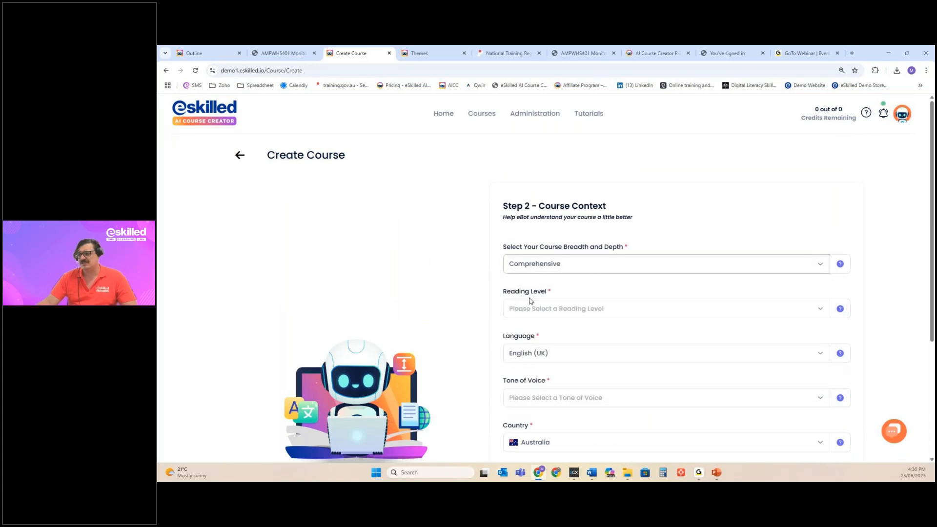
left_click(530, 308)
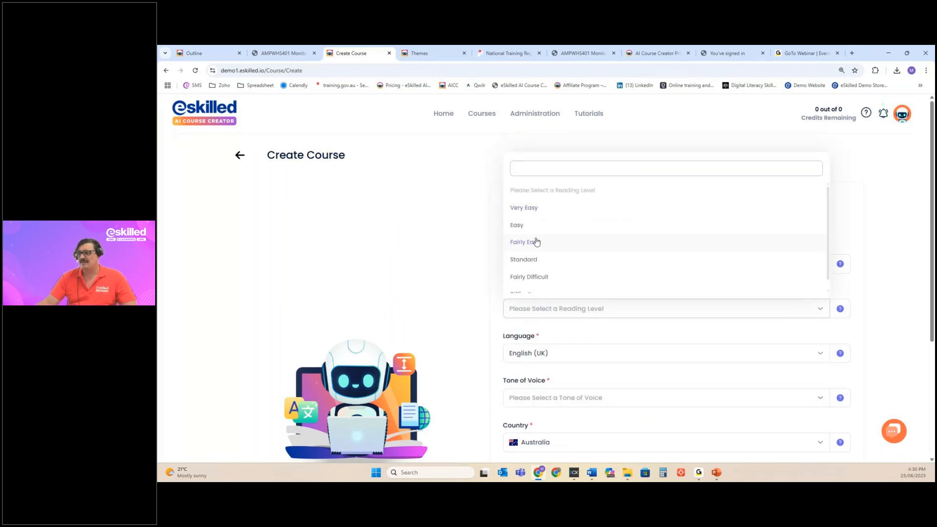
left_click(536, 261)
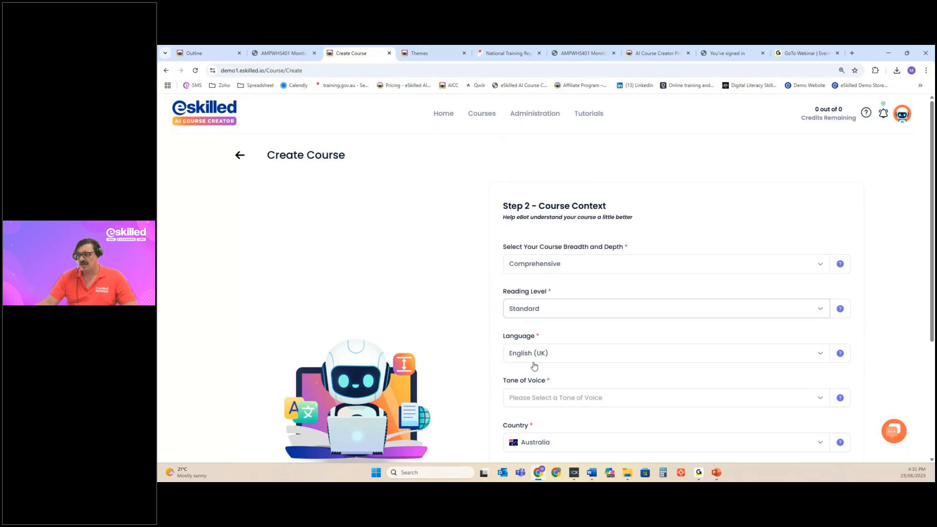
left_click(533, 407)
left_click(525, 380)
scroll(428, 317, "down", 3)
left_click(821, 417)
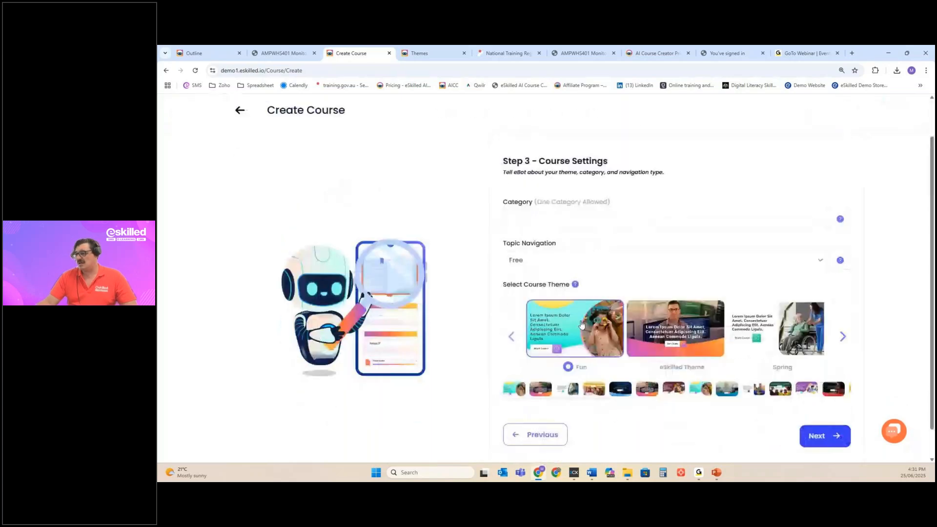
Browse through the available course themes, select the Cooking theme, and continue to the quiz settings.
left_click(842, 318)
left_click(842, 318)
left_click(842, 319)
left_click(842, 319)
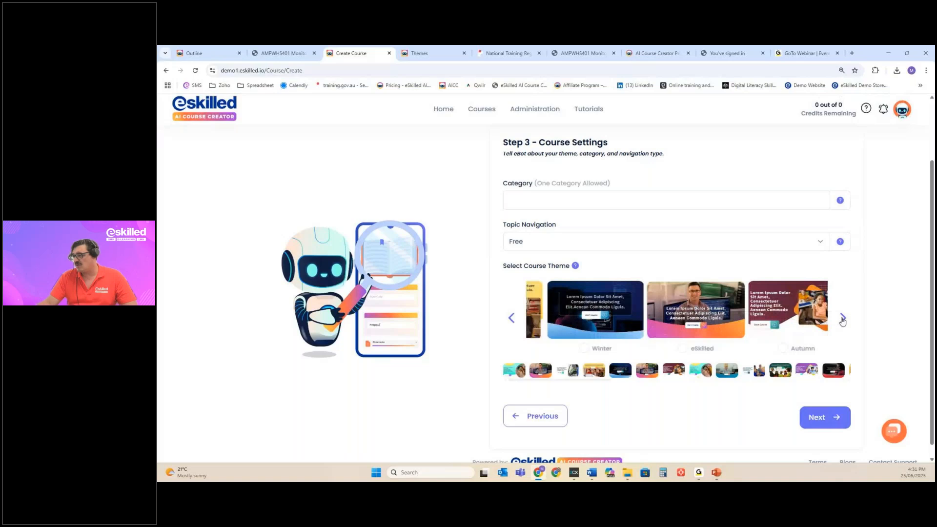
left_click(842, 318)
left_click(843, 318)
left_click(842, 318)
left_click(842, 318)
left_click(842, 318)
left_click(842, 318)
left_click(843, 318)
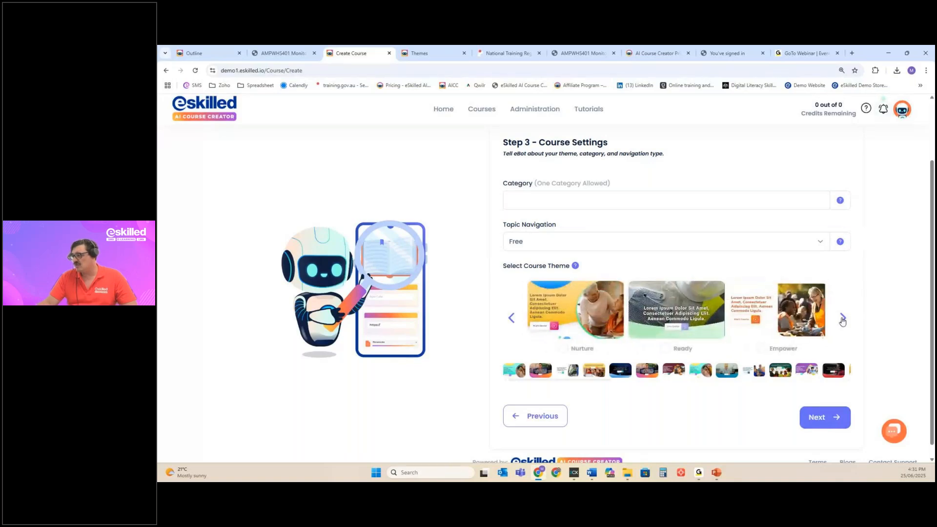
left_click(842, 318)
left_click(842, 318)
left_click(842, 319)
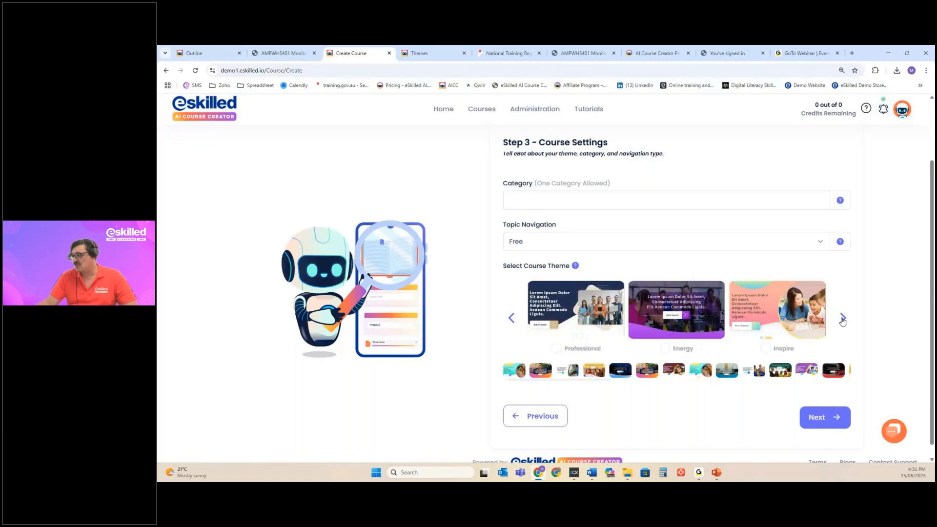
left_click(842, 318)
left_click(842, 318)
left_click(842, 318)
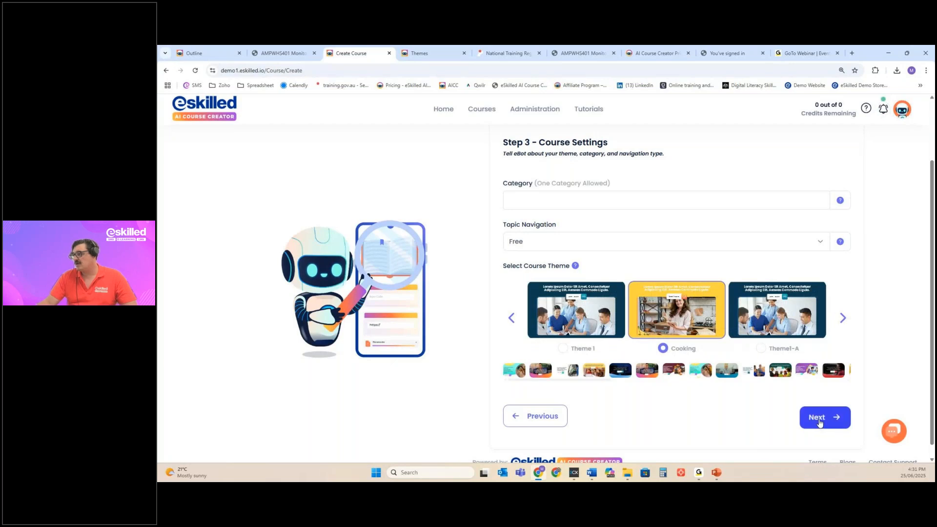
left_click(817, 418)
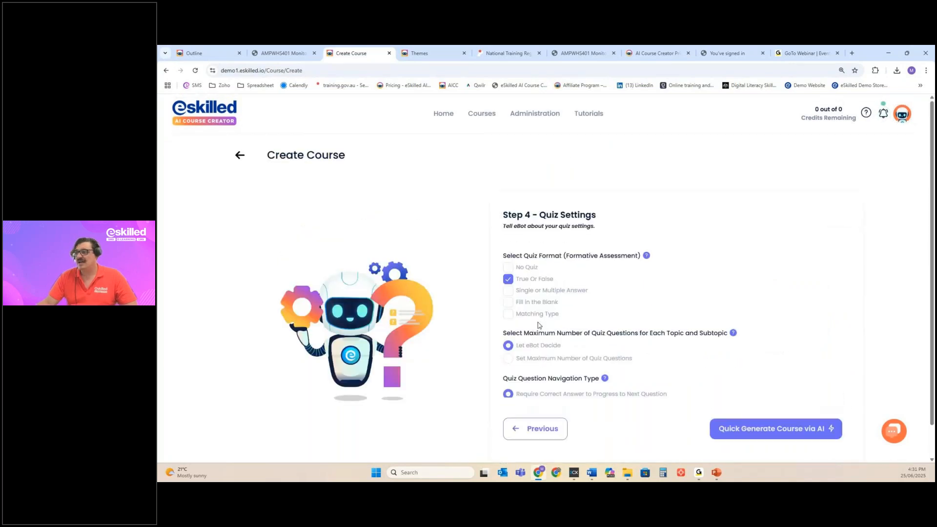
Add the Single or Multiple Answer, Fill in the Blank and Matching Type quiz formats alongside True Or False.
left_click(507, 289)
left_click(508, 301)
left_click(508, 313)
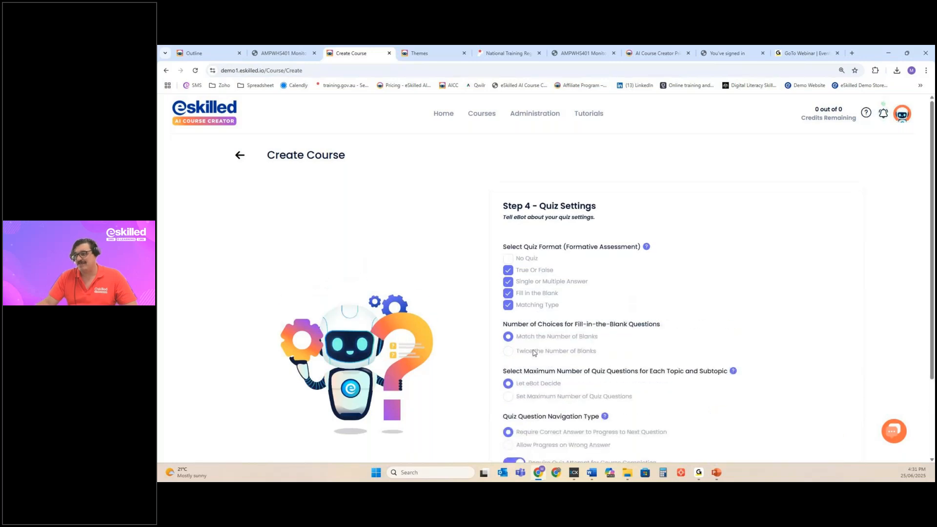
scroll(776, 447, "down", 2)
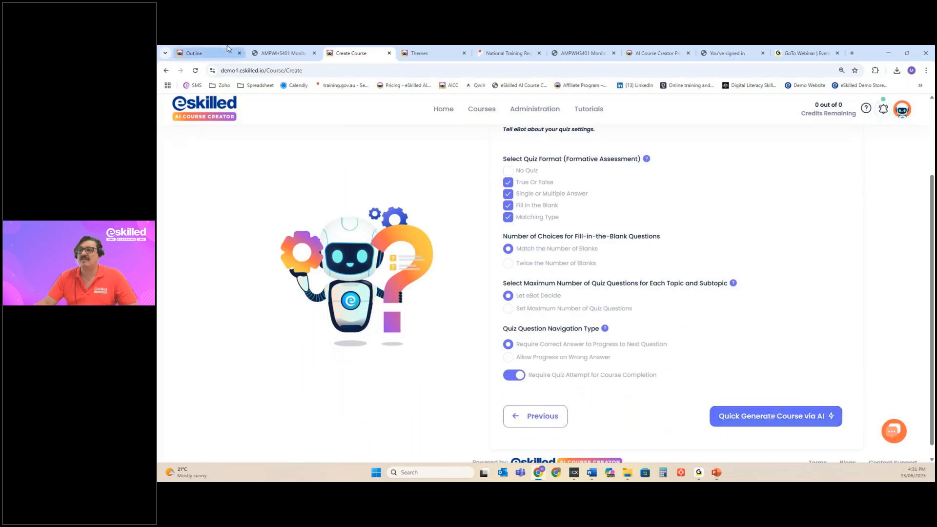
Start the AI generation of the Responsible Service of Alcohol course and check the first course's content generation progress in its outline.
left_click(184, 48)
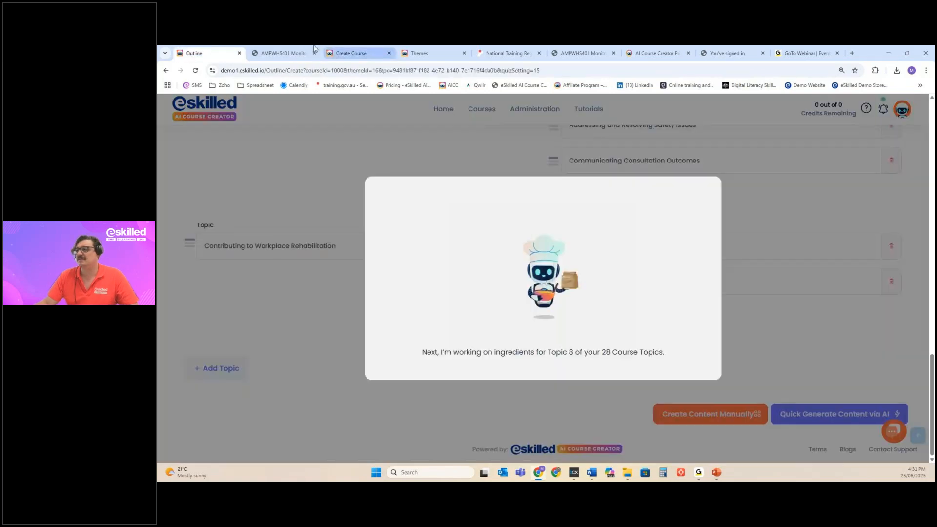
left_click(344, 55)
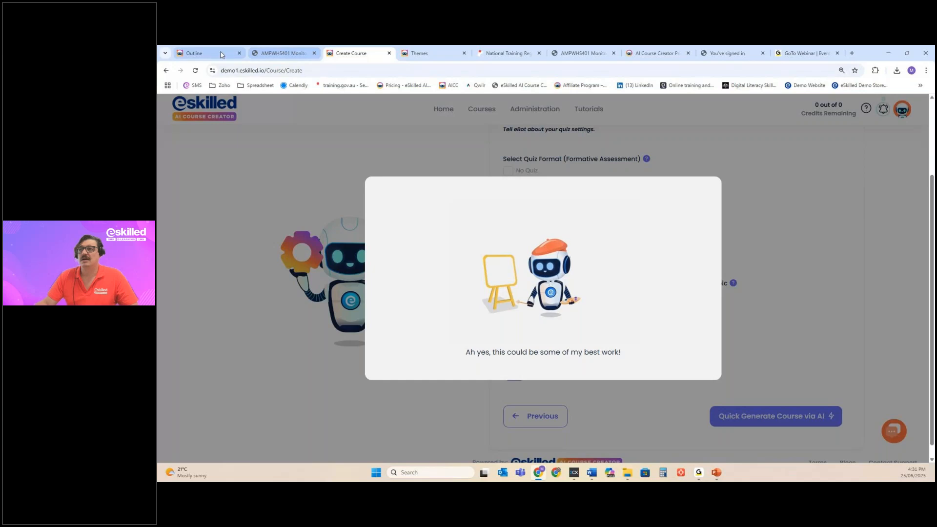
left_click(195, 53)
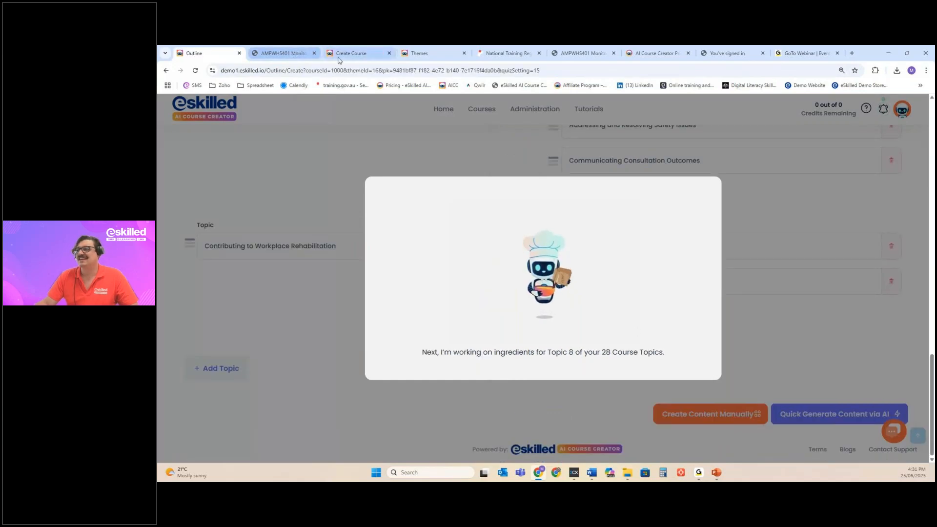
Search the themes list for "workplace".
left_click(419, 53)
left_click(481, 113)
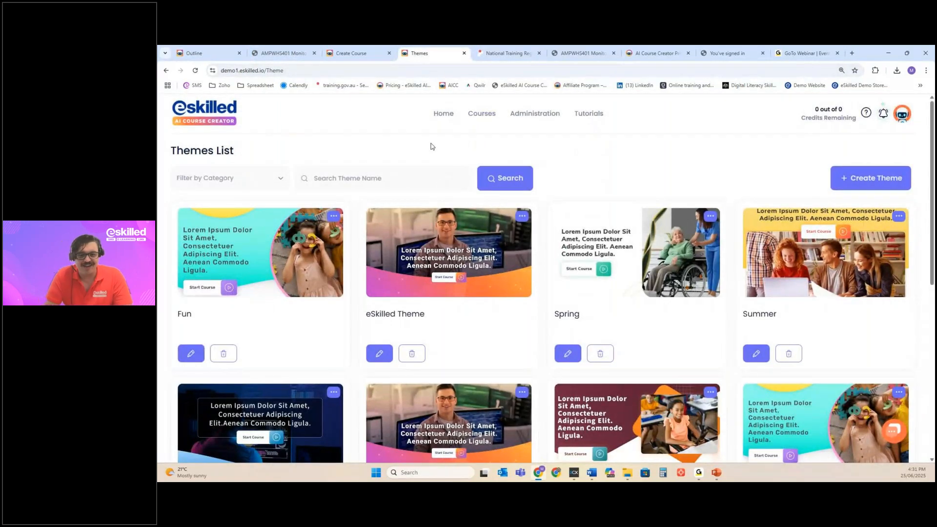
left_click(371, 178)
type("w")
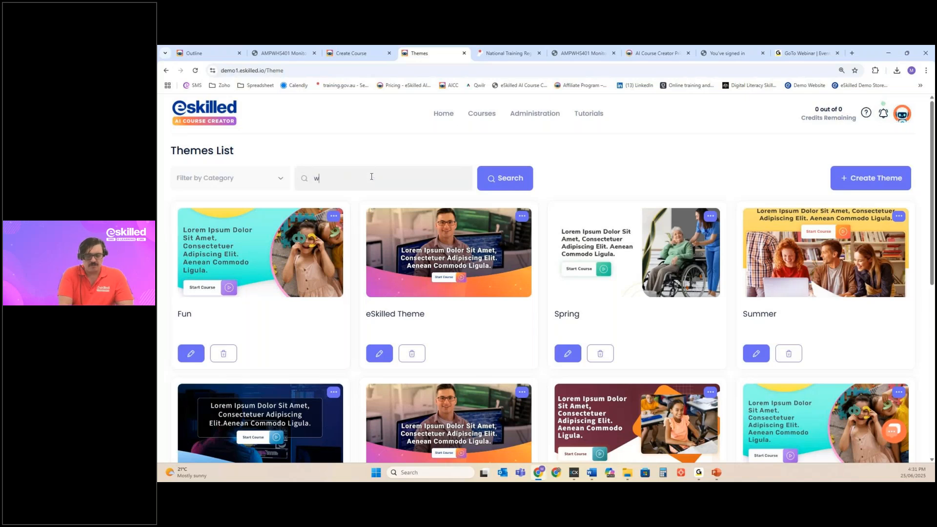
type("orkplace")
left_click(500, 181)
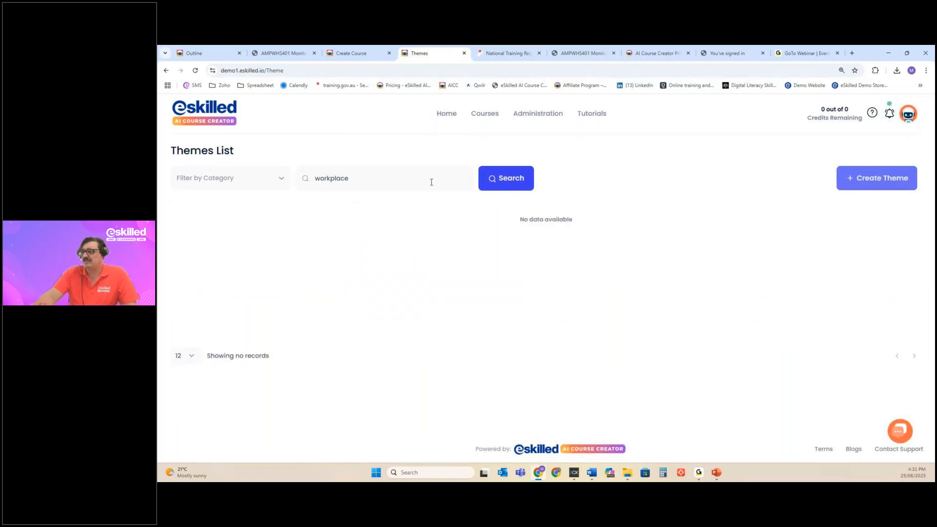
left_click(420, 179)
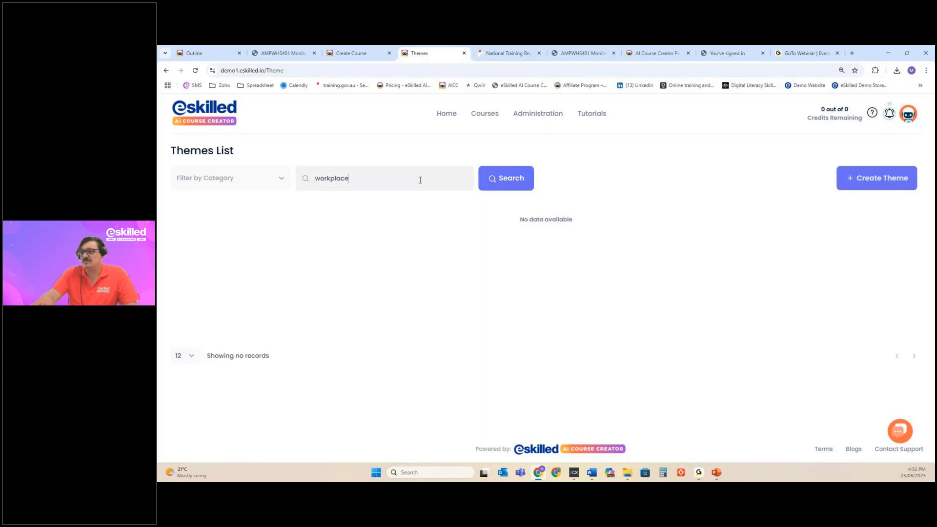
left_click(516, 183)
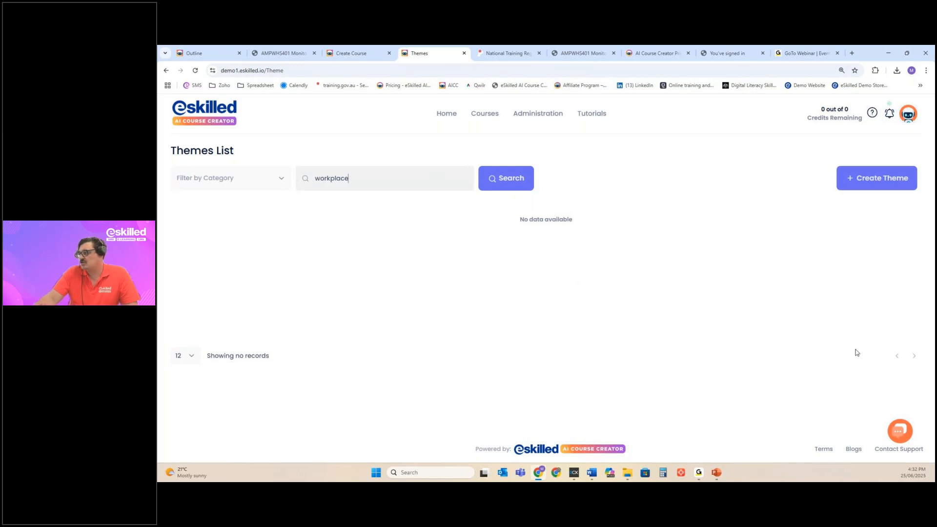
left_click(896, 355)
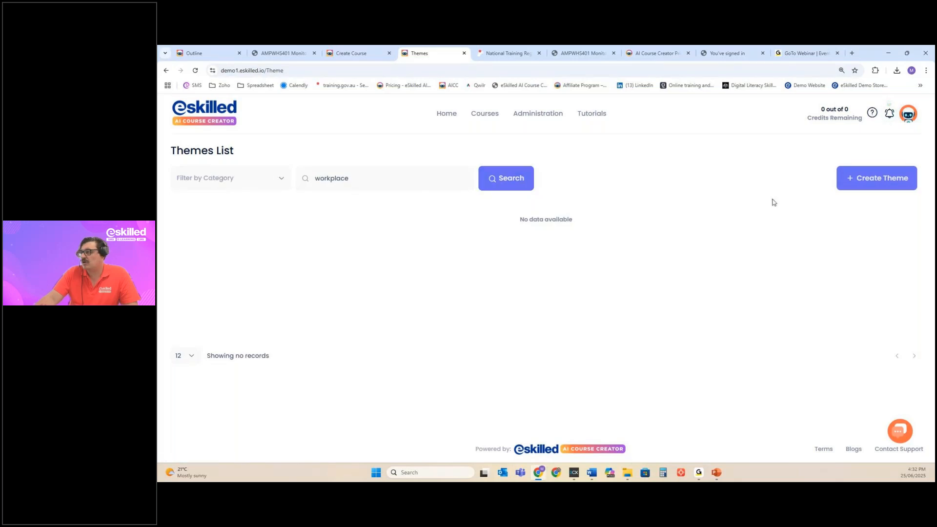
Clear the search term so the full themes list is shown.
left_click(403, 183)
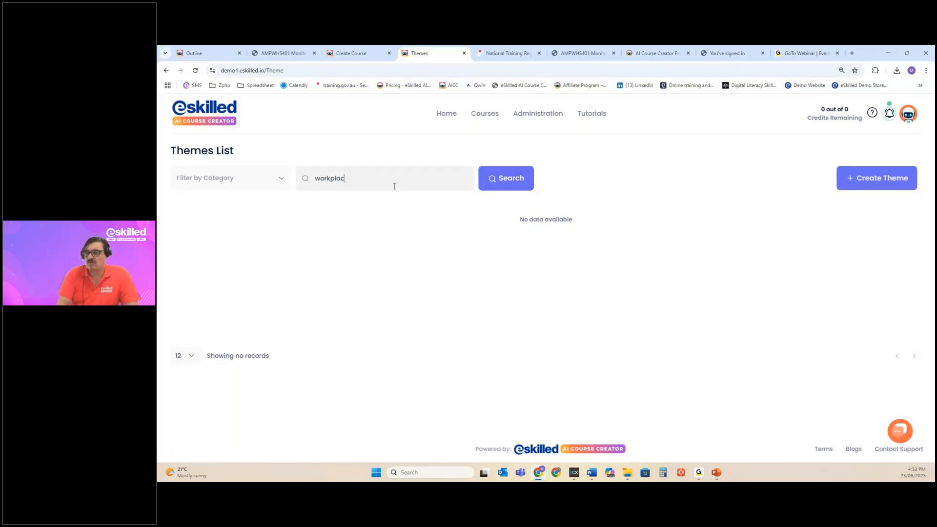
key("BackSpace")
key("BackSpace")
key("BackSpace")
key("BackSpace")
key("BackSpace")
key("BackSpace")
key("BackSpace")
key("BackSpace")
key("BackSpace")
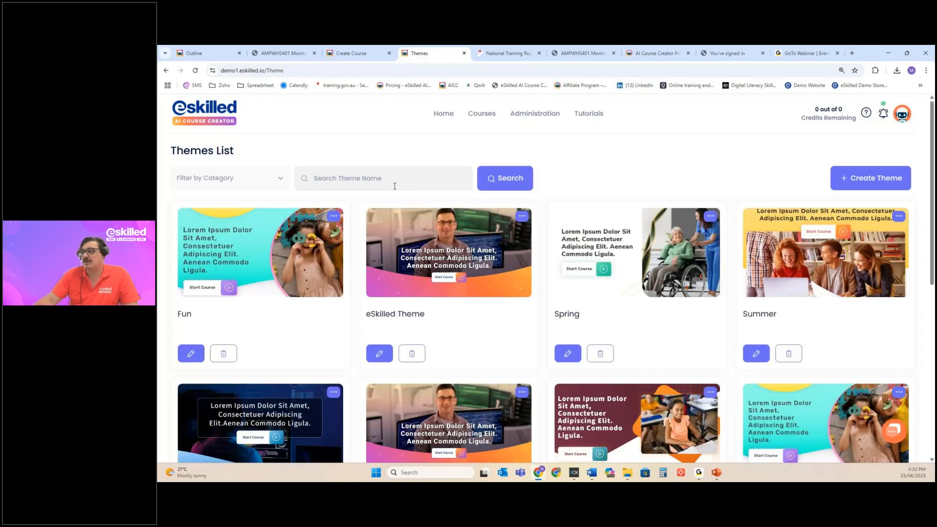
Search the course list for "workplace".
left_click(482, 114)
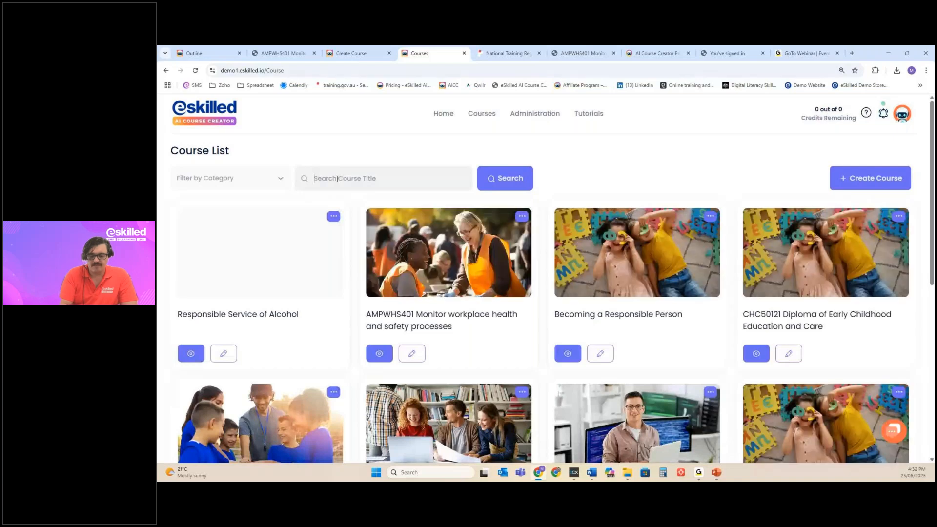
left_click(338, 178)
type("wor")
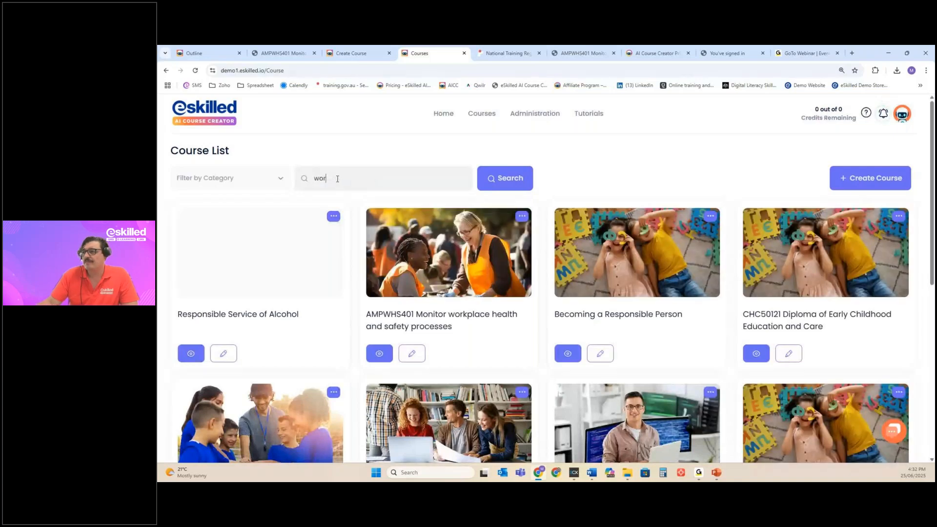
type("kplace")
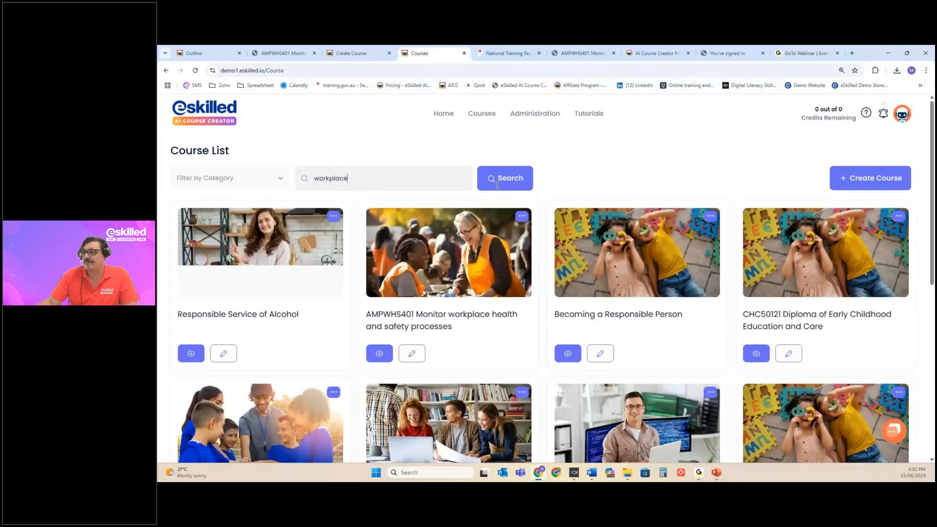
left_click(500, 185)
Open the "Workplace health and safety for NDIS gardeners" course for editing and show its Understanding Health and Safety Fundamentals topic.
scroll(447, 177, "down", 3)
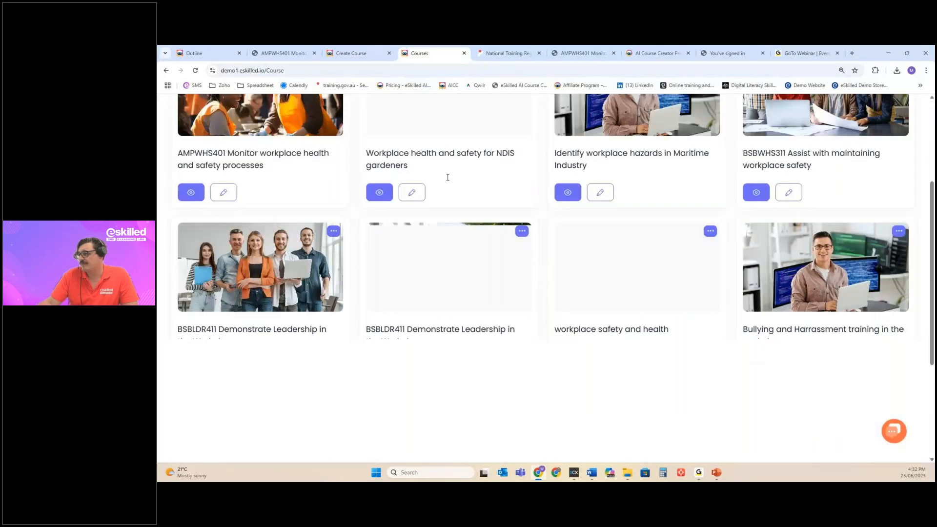
scroll(448, 177, "down", 4)
left_click(600, 366)
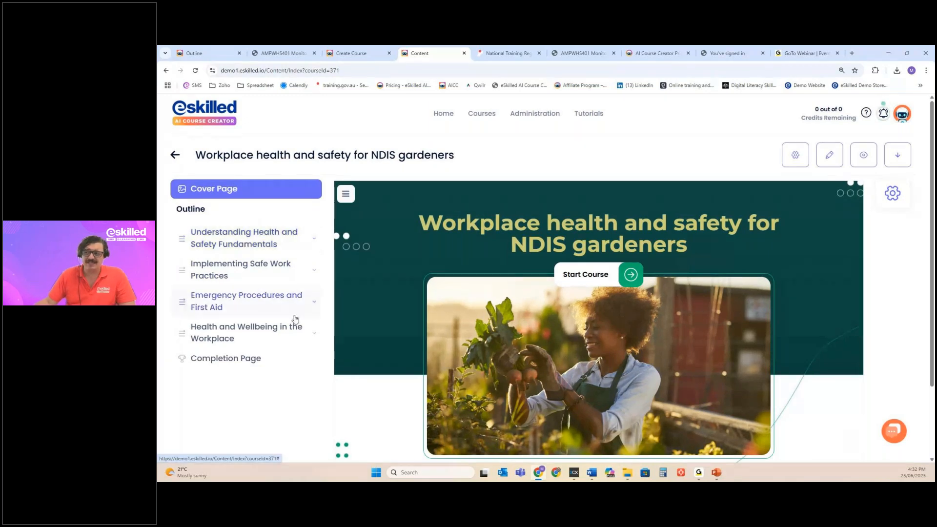
left_click(260, 242)
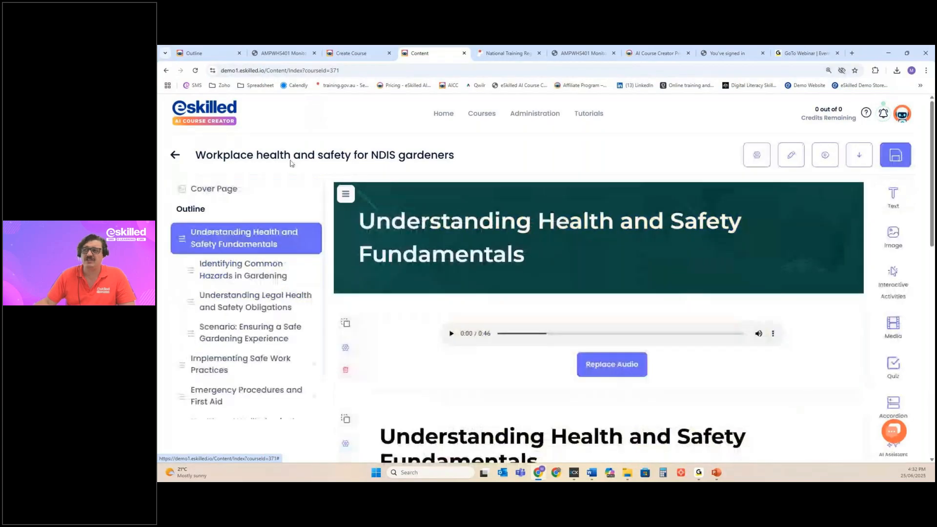
Check the generation progress of both AI courses and return to the NDIS gardeners course.
left_click(226, 53)
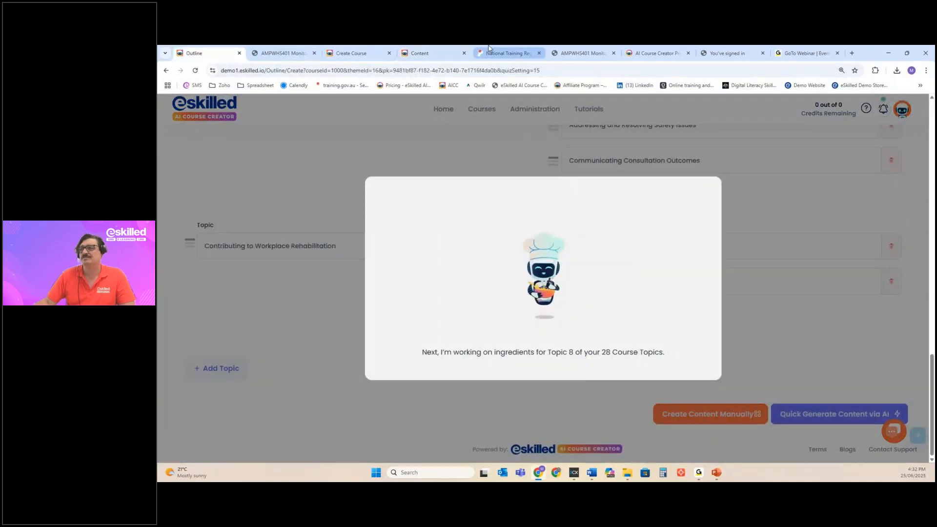
left_click(420, 52)
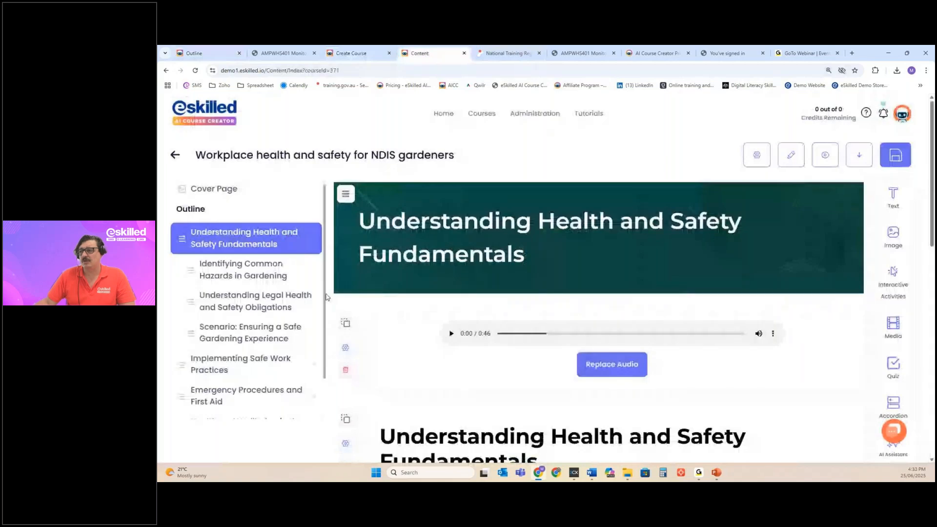
left_click(353, 53)
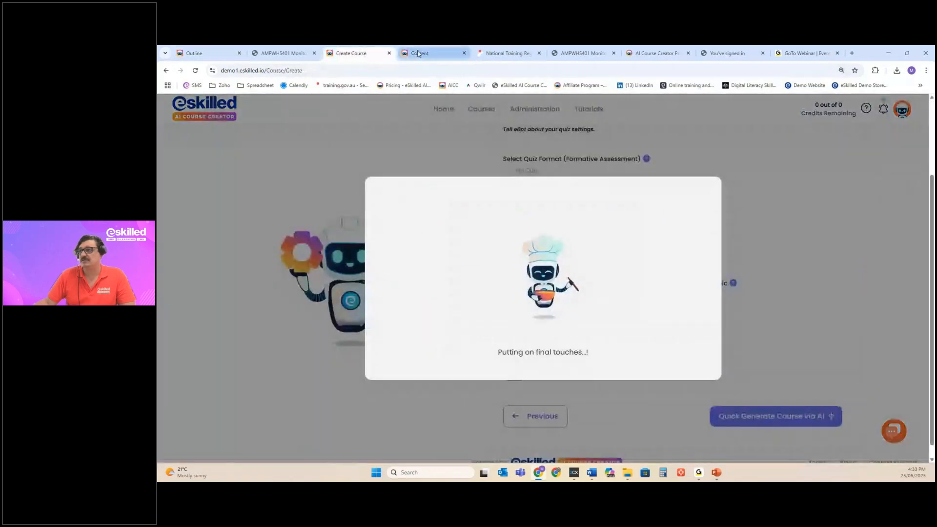
left_click(415, 53)
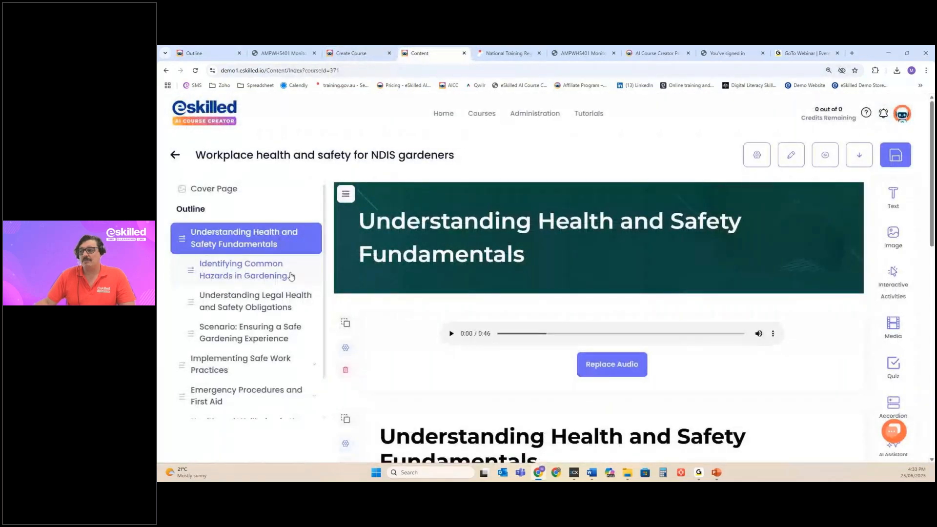
Look through the Identifying Common Hazards in Gardening subtopic's video, audio and hotspot image, and return to the Understanding Health and Safety Fundamentals topic.
left_click(291, 276)
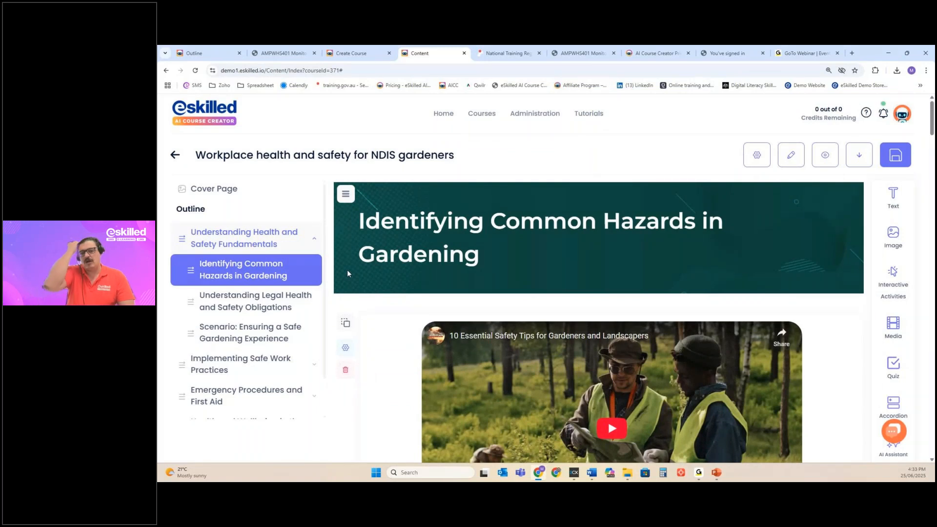
scroll(588, 246, "down", 5)
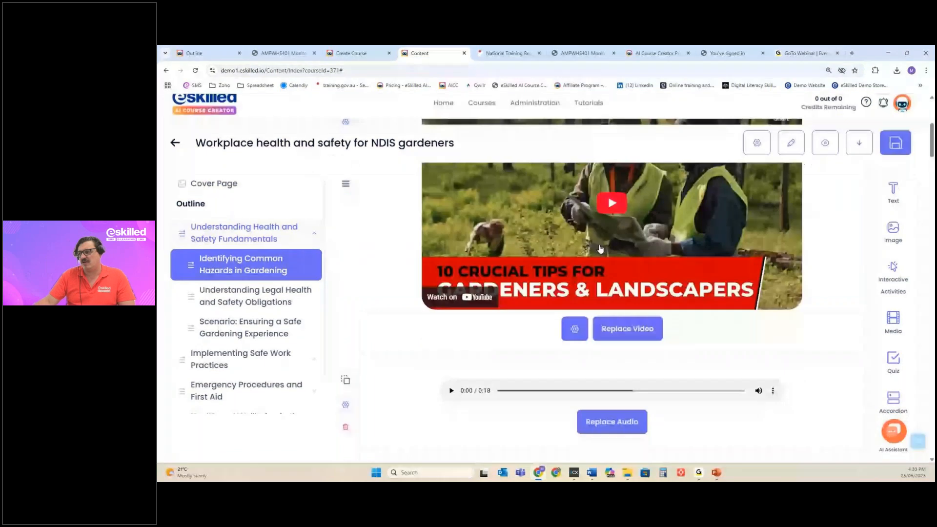
scroll(588, 246, "down", 5)
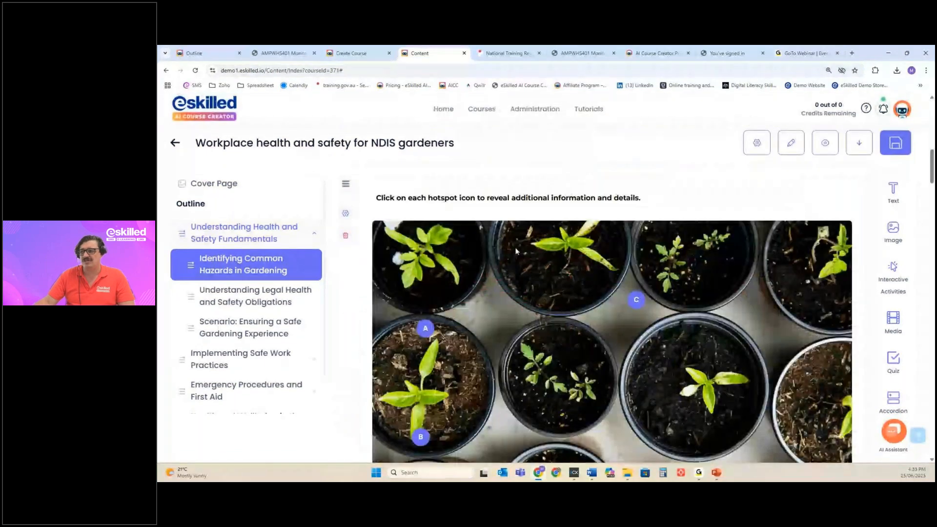
scroll(516, 251, "down", 8)
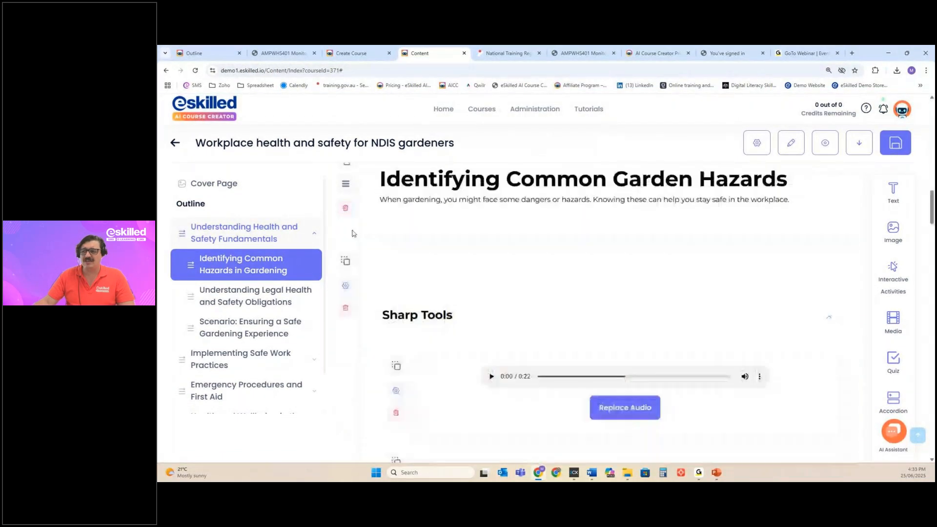
left_click(230, 239)
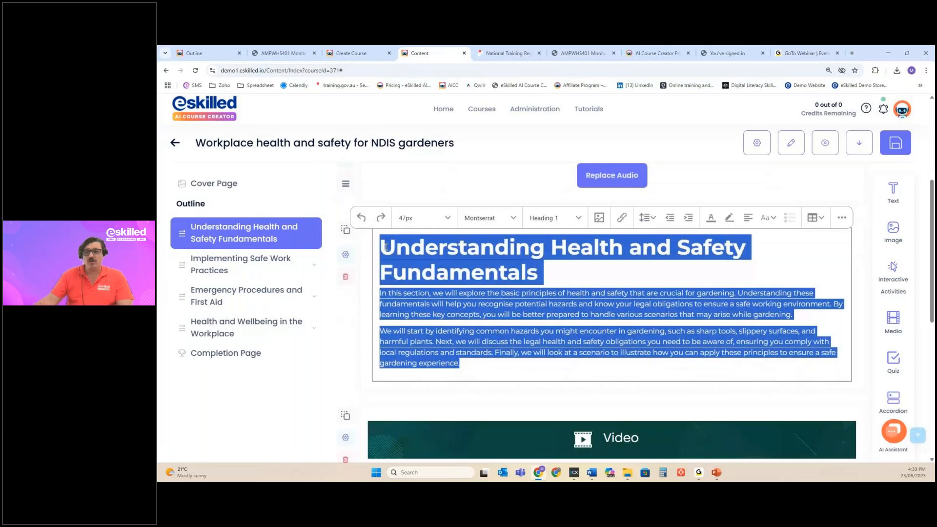
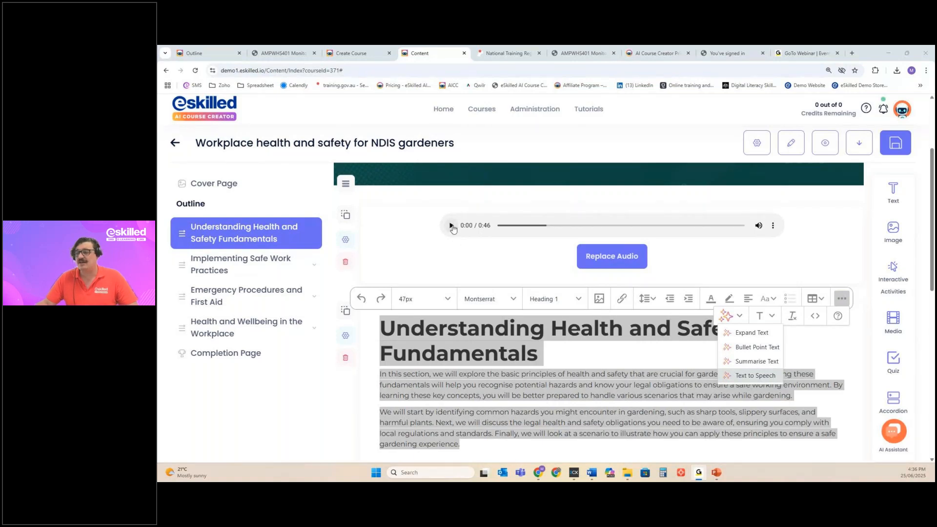
Play a few seconds of the narration audio on the Understanding Health and Safety Fundamentals topic, pause it and deselect the text.
left_click(451, 226)
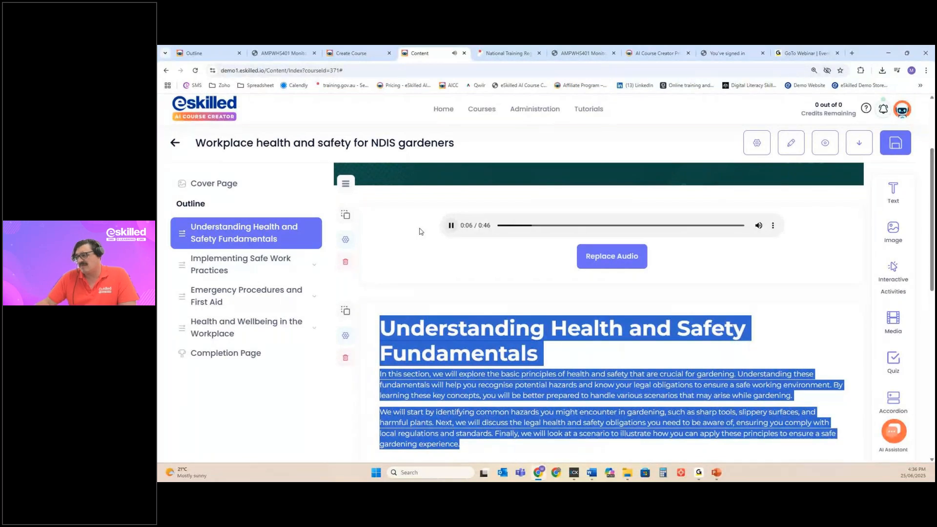
left_click(451, 226)
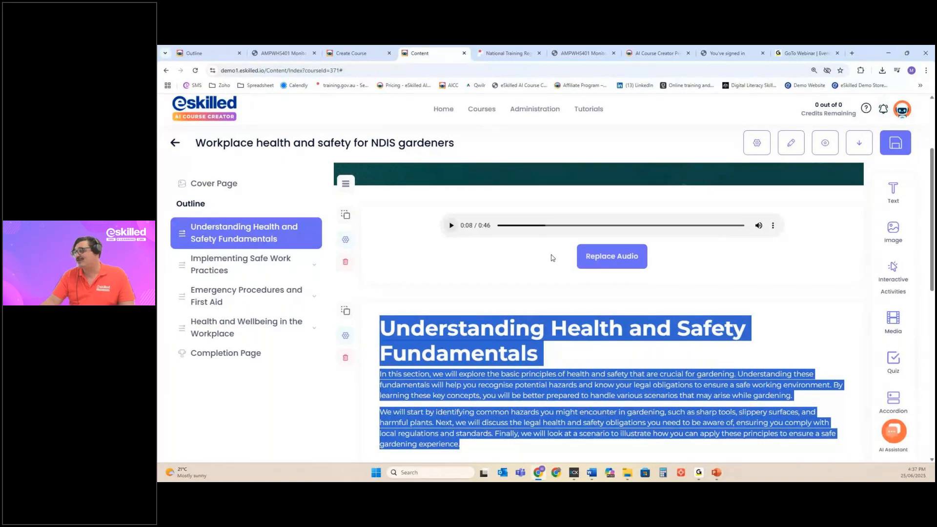
mouse_move(882, 329)
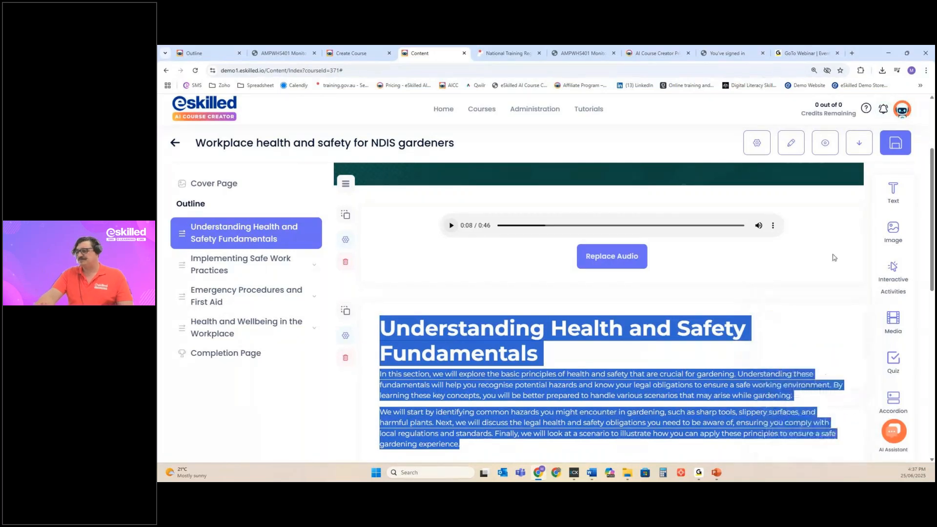
left_click(834, 257)
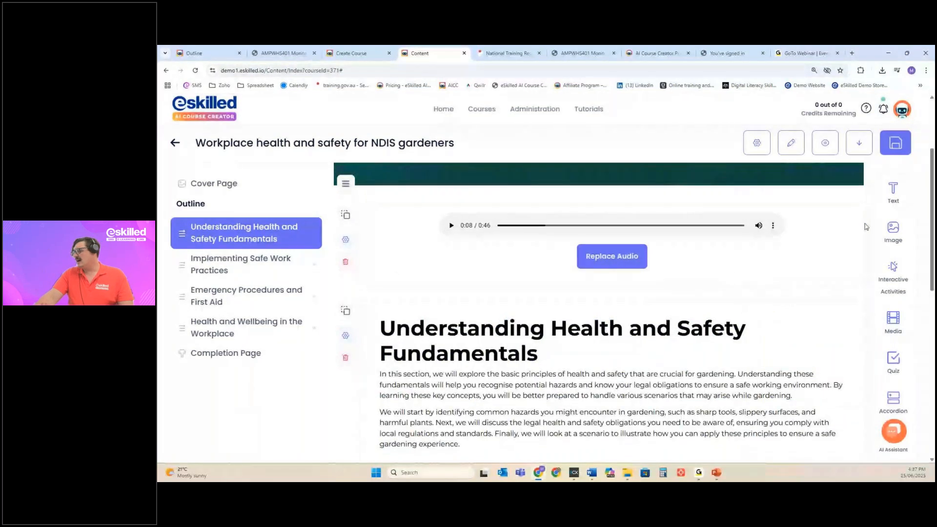
Insert a new video block directly below the introductory text of the Understanding Health and Safety Fundamentals topic.
mouse_move(890, 221)
scroll(669, 293, "down", 3)
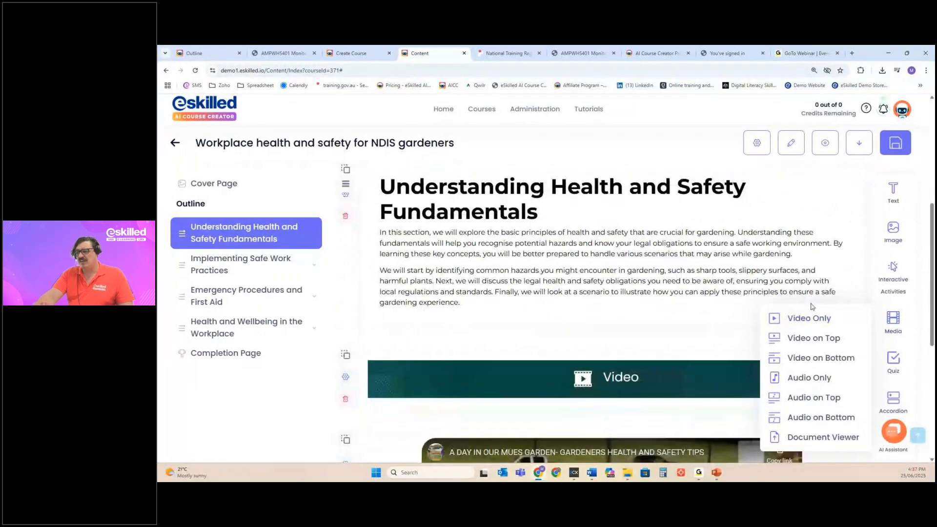
scroll(593, 314, "down", 5)
scroll(594, 315, "down", 2)
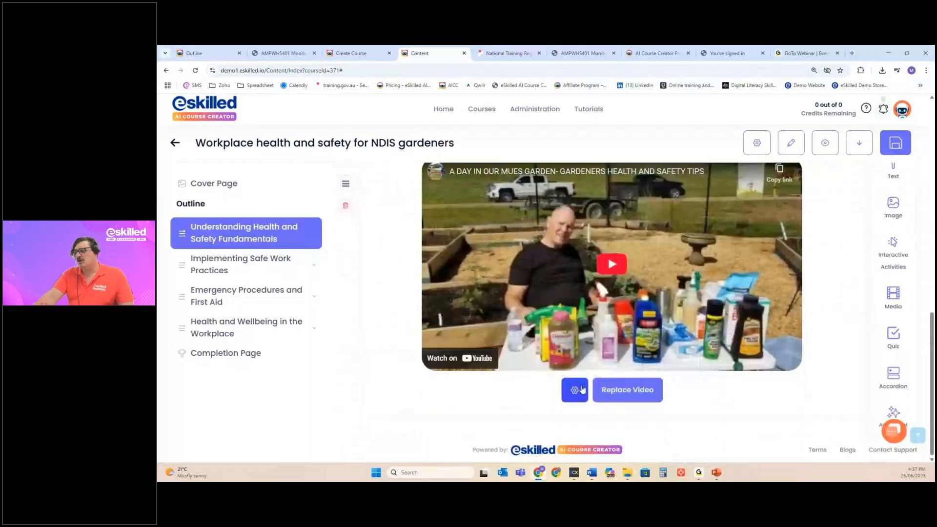
mouse_move(934, 165)
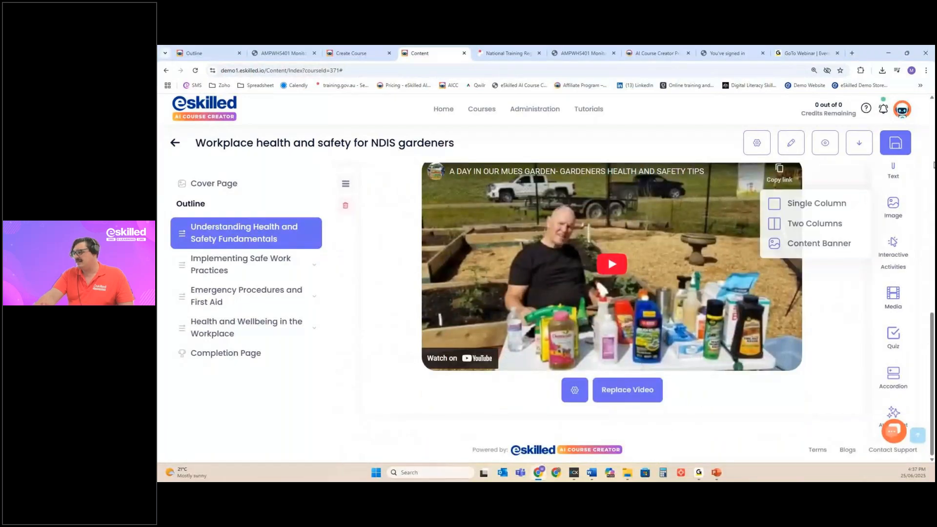
scroll(933, 165, "up", 6)
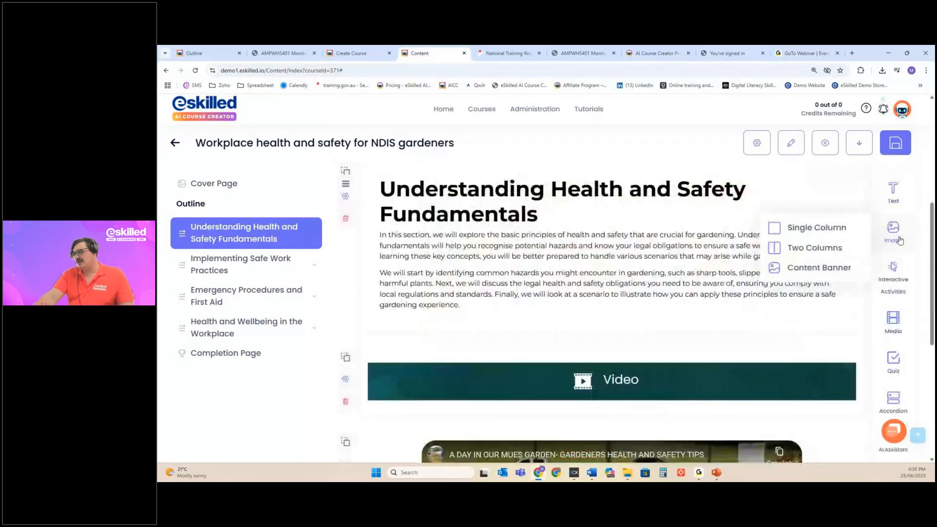
left_click_drag(906, 319, 545, 356)
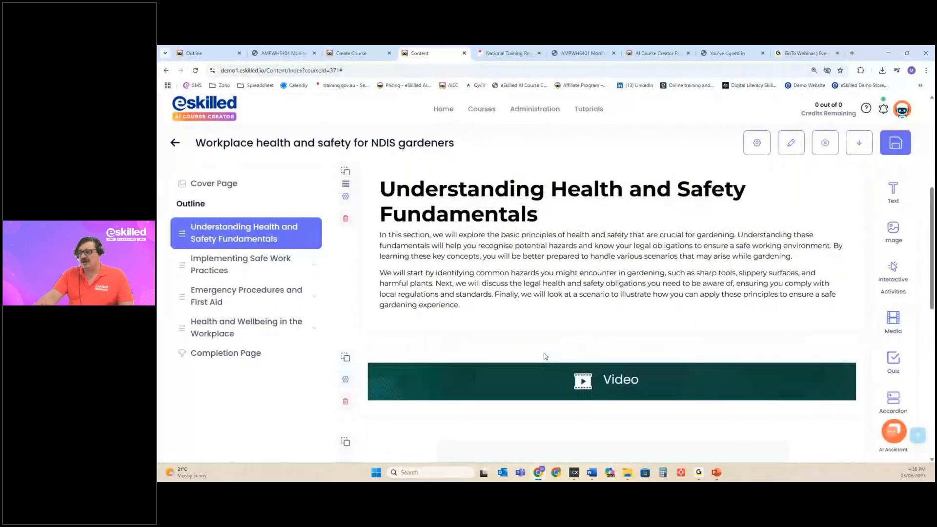
Examine the new block's video source options, including the local video library and YouTube or Vimeo embedding, and cancel without adding a video.
scroll(545, 356, "down", 4)
left_click(598, 317)
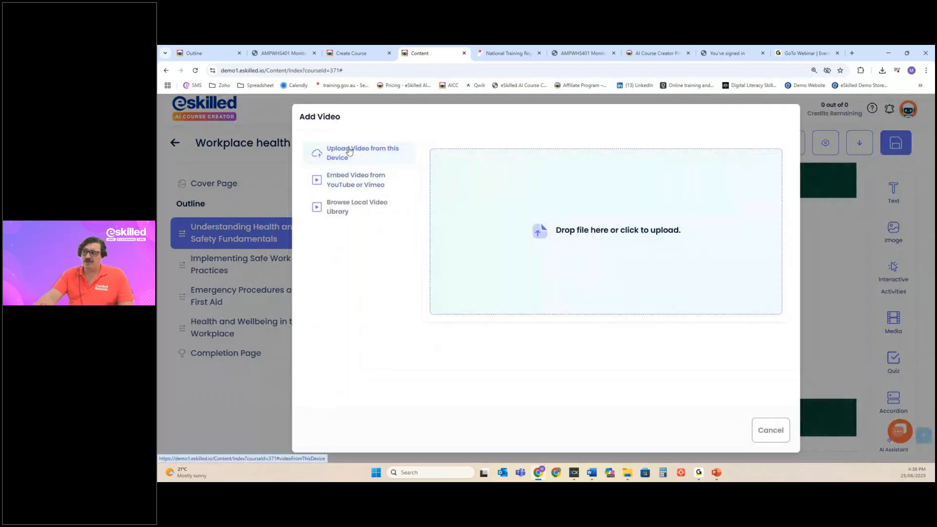
left_click(337, 212)
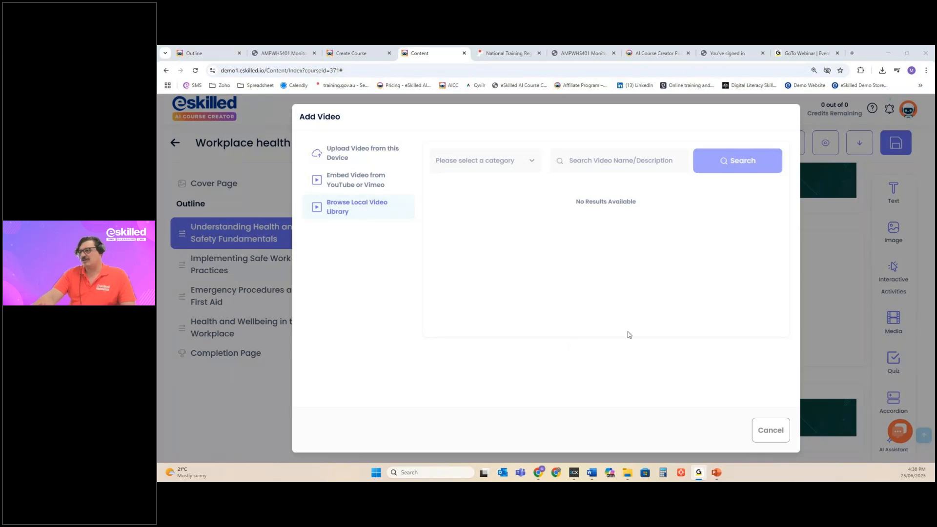
left_click(347, 179)
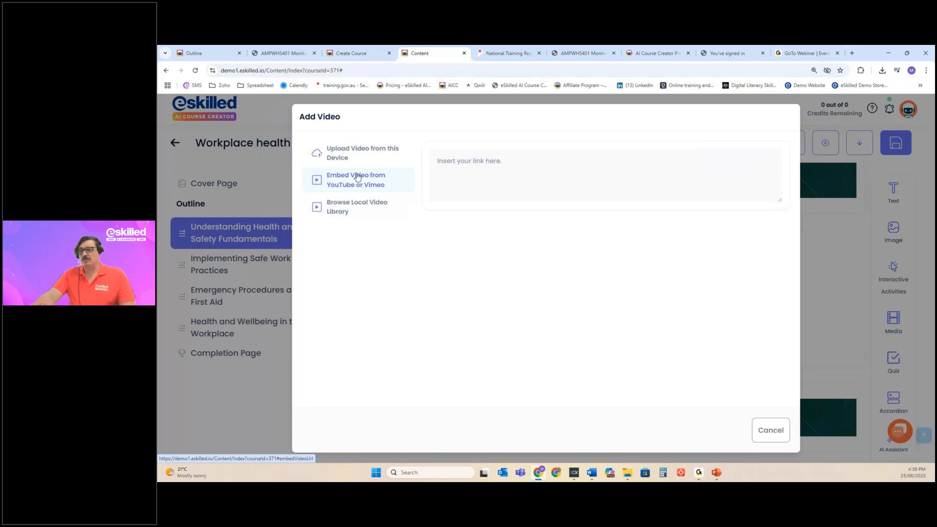
left_click(785, 433)
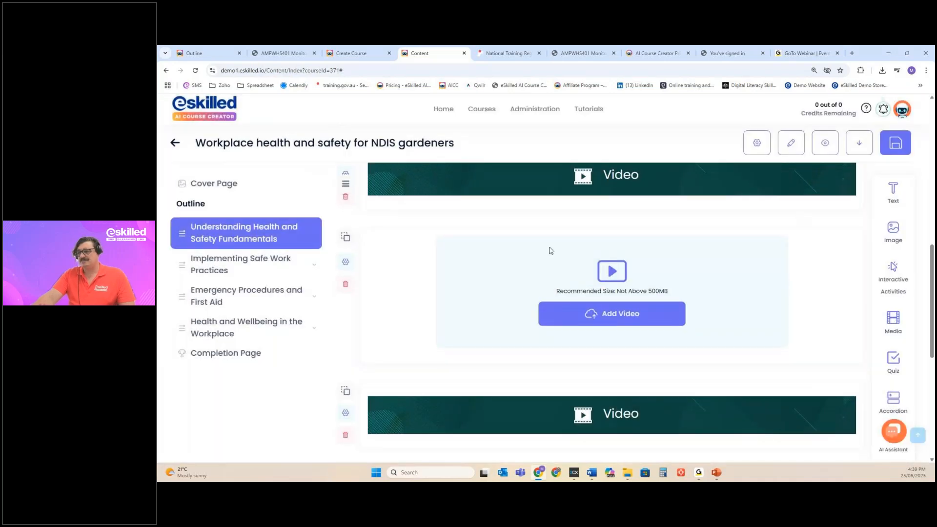
Delete the empty video block and its Video banner from the topic.
scroll(551, 250, "up", 1)
left_click(345, 241)
left_click(346, 242)
scroll(413, 248, "up", 10)
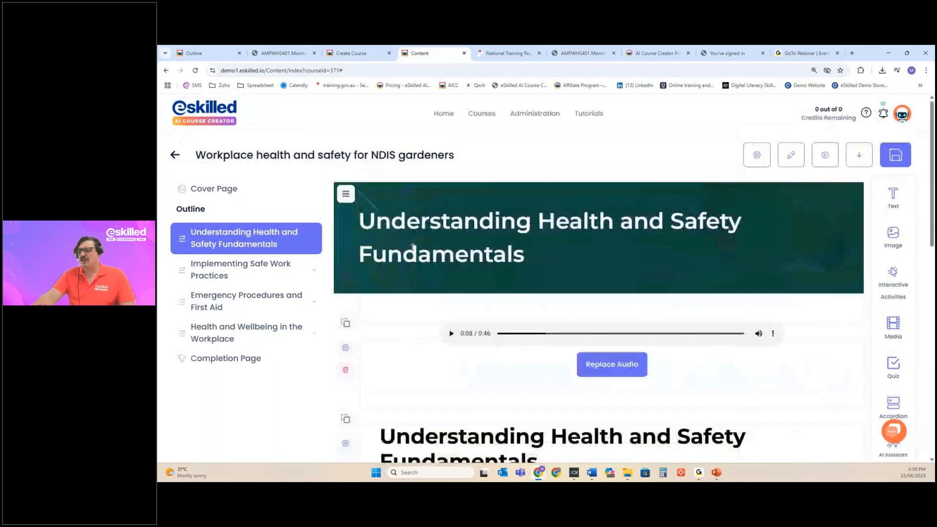
Open the Identifying Common Hazards in Gardening topic and look through its video, audio, hotspot and accordion content.
scroll(413, 247, "down", 3)
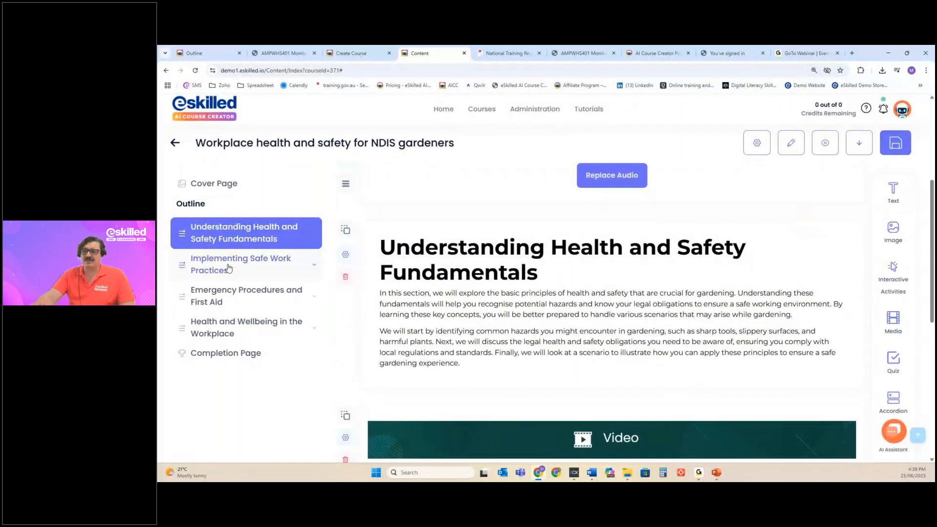
left_click(229, 265)
left_click(229, 240)
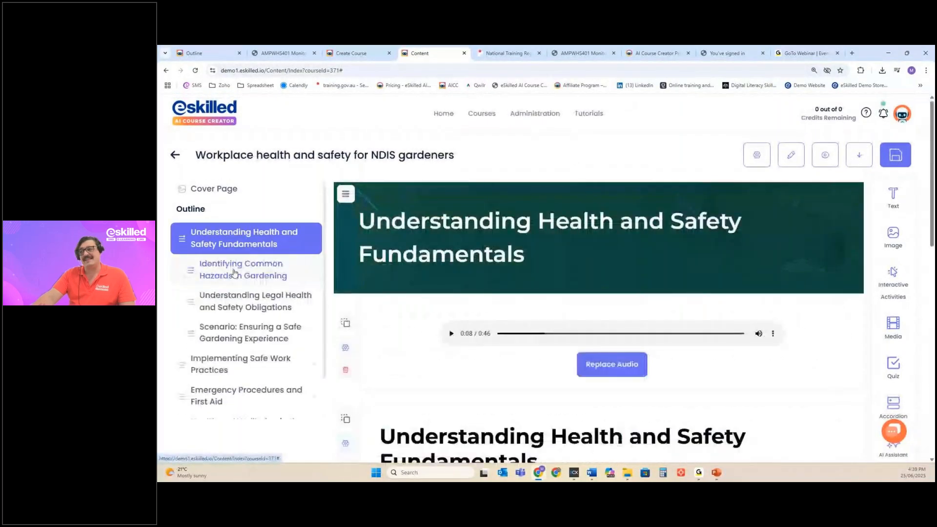
left_click(234, 269)
scroll(523, 250, "down", 10)
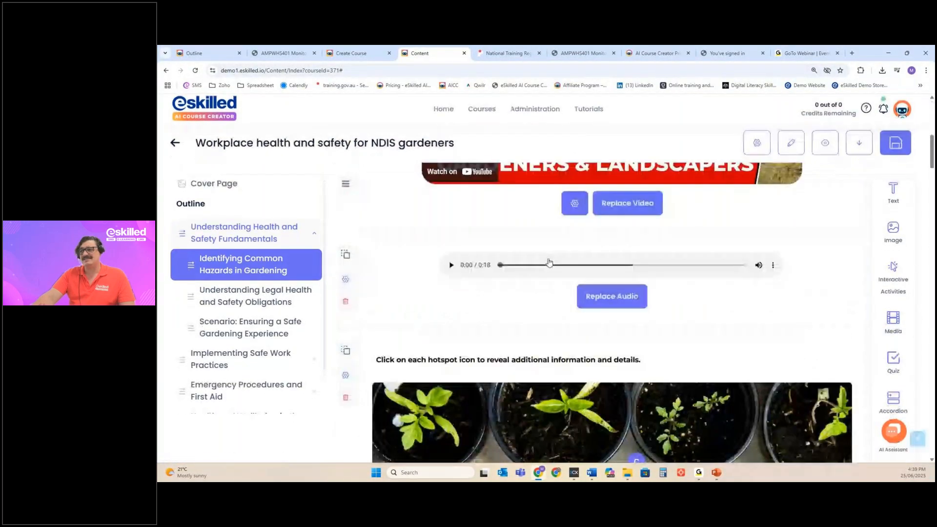
scroll(503, 252, "down", 5)
scroll(510, 261, "down", 5)
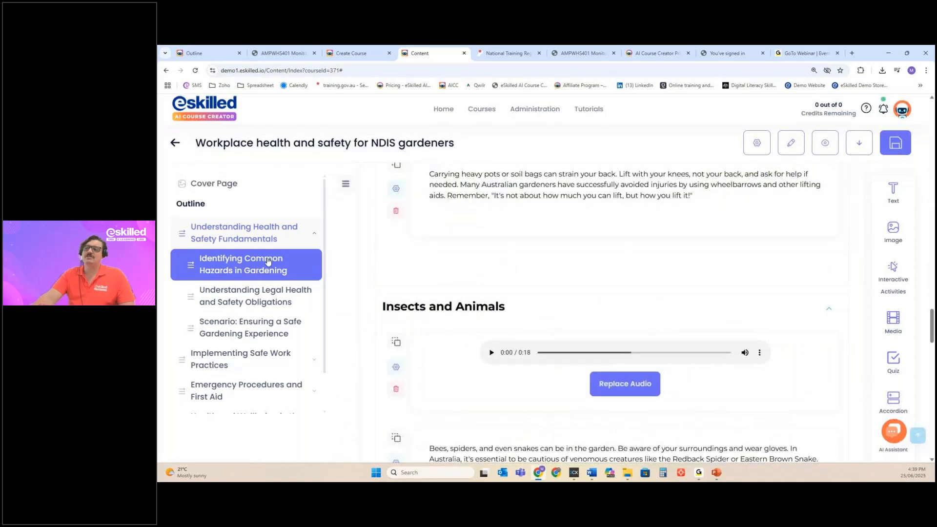
scroll(268, 262, "down", 5)
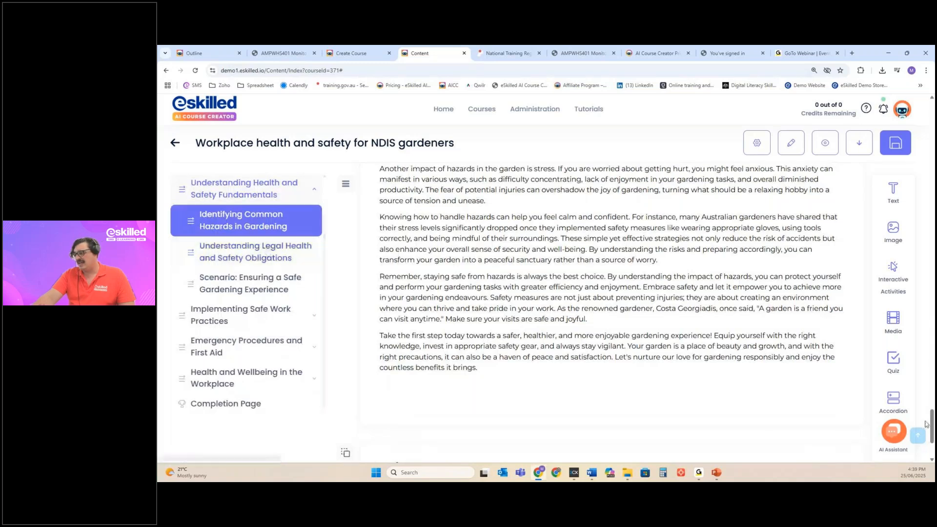
Examine the AI Assistant's generation options and the column layouts offered for flip card and hotspot activities.
left_click(893, 430)
mouse_move(813, 381)
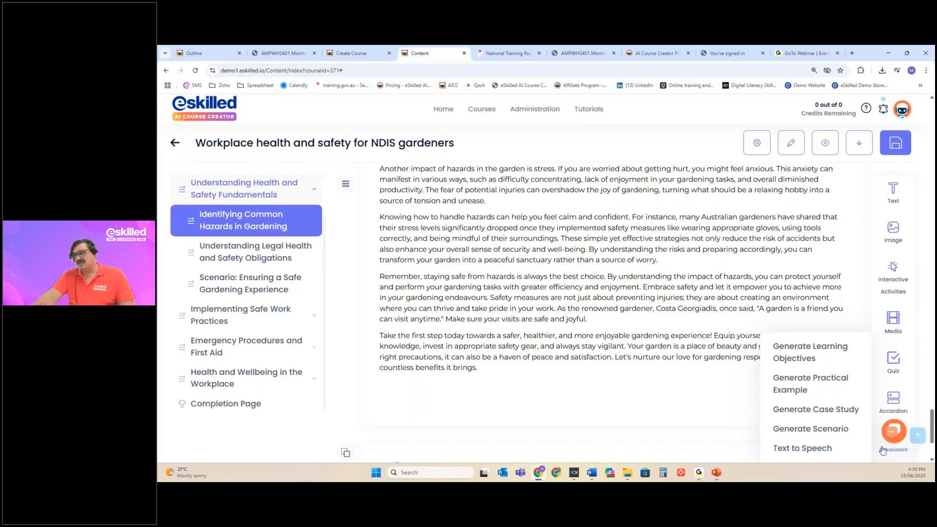
scroll(577, 280, "up", 10)
scroll(575, 288, "up", 5)
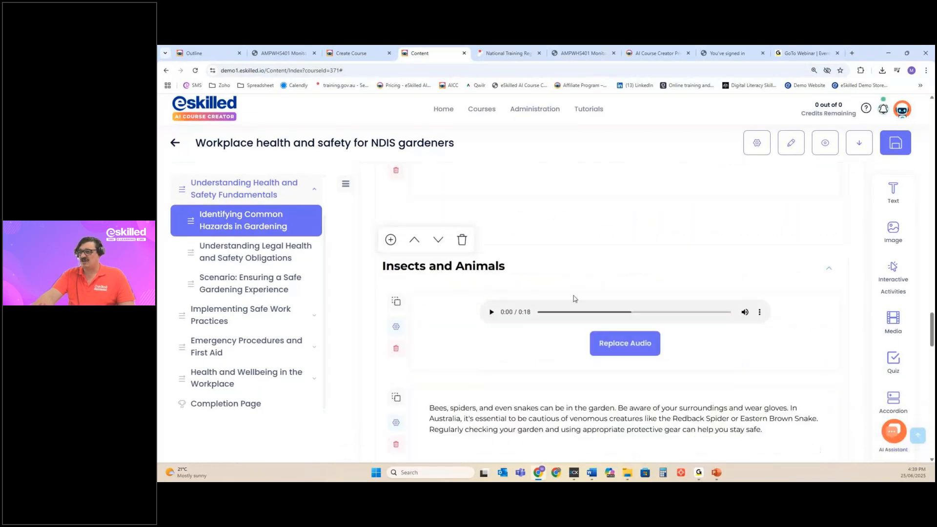
scroll(575, 298, "up", 15)
mouse_move(914, 295)
mouse_move(821, 291)
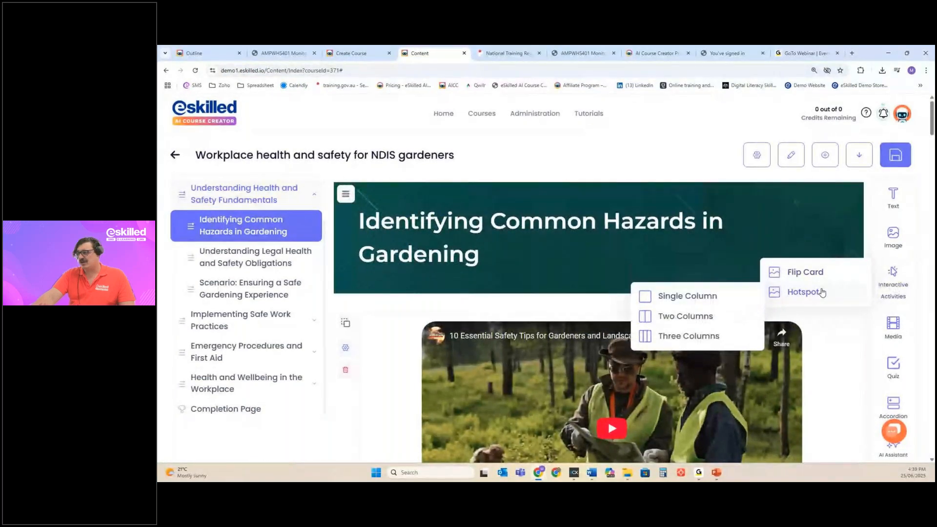
Open the Responding to Accidents and Injuries topic under Emergency Procedures and First Aid and review its Immediate Actions text.
scroll(822, 292, "down", 4)
scroll(826, 298, "down", 10)
left_click(214, 252)
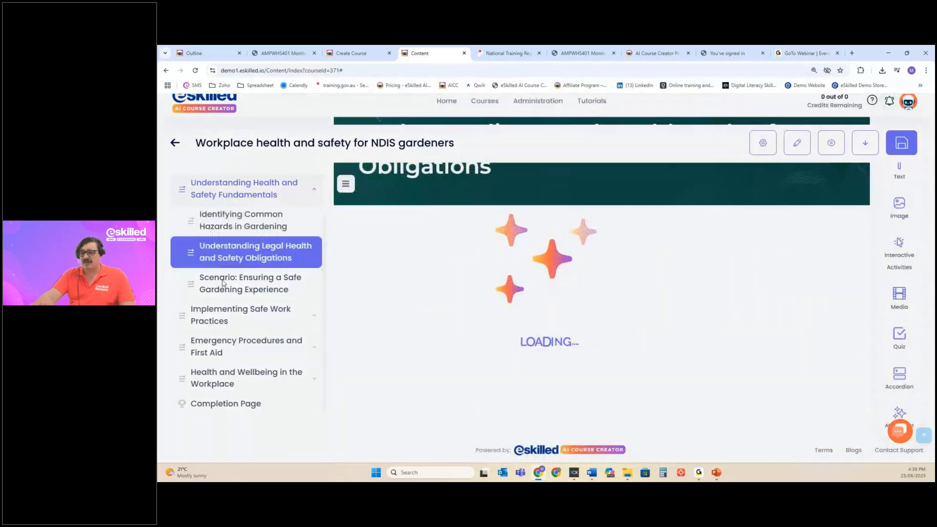
left_click(220, 344)
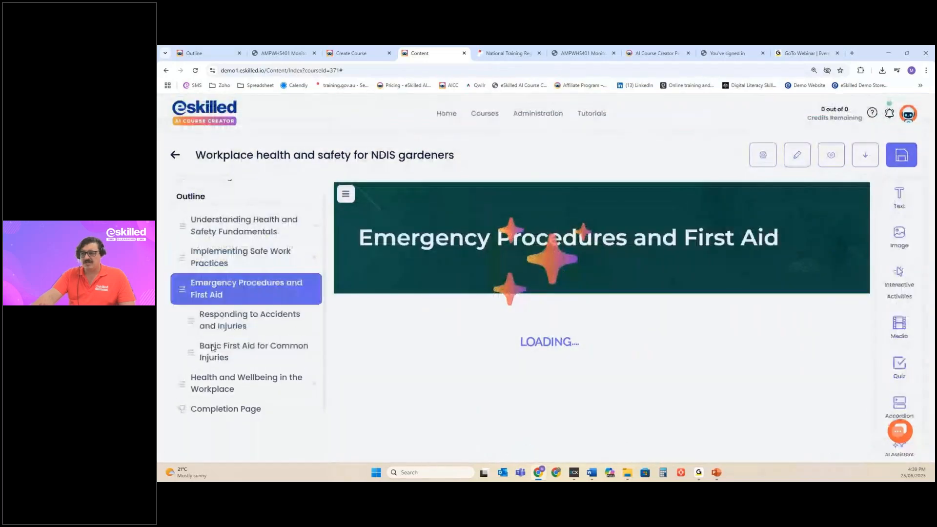
left_click(222, 318)
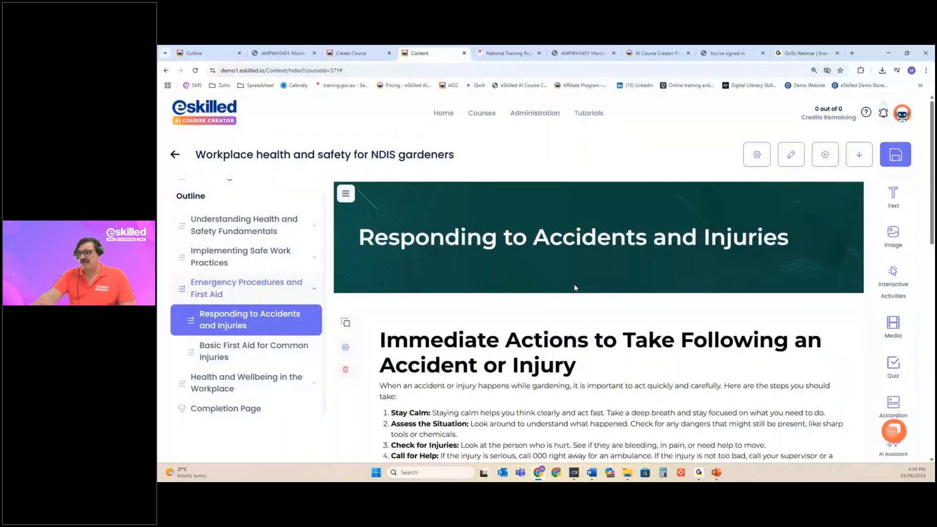
scroll(573, 283, "down", 2)
scroll(576, 288, "down", 3)
scroll(432, 287, "up", 3)
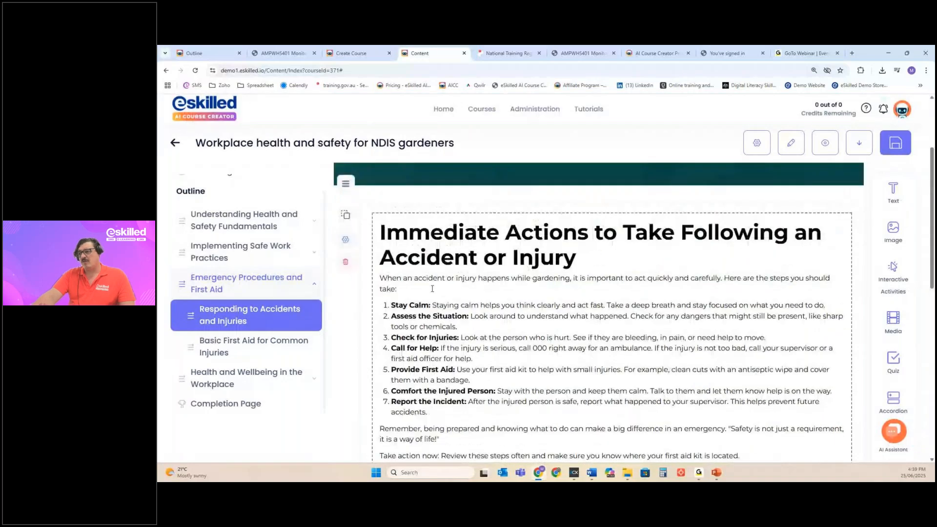
scroll(434, 283, "down", 1)
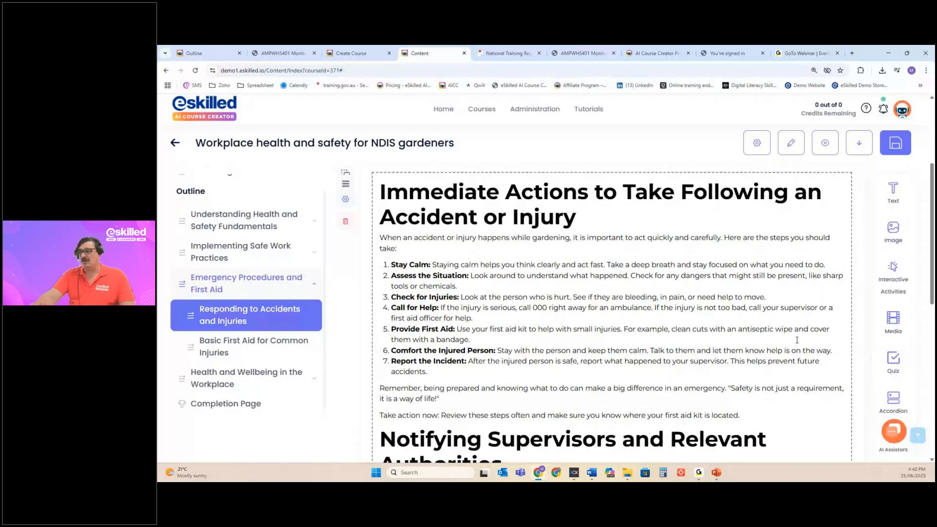
scroll(644, 314, "up", 2)
Insert a single-column hotspot activity above the Immediate Actions to Take Following an Accident or Injury text.
mouse_move(893, 276)
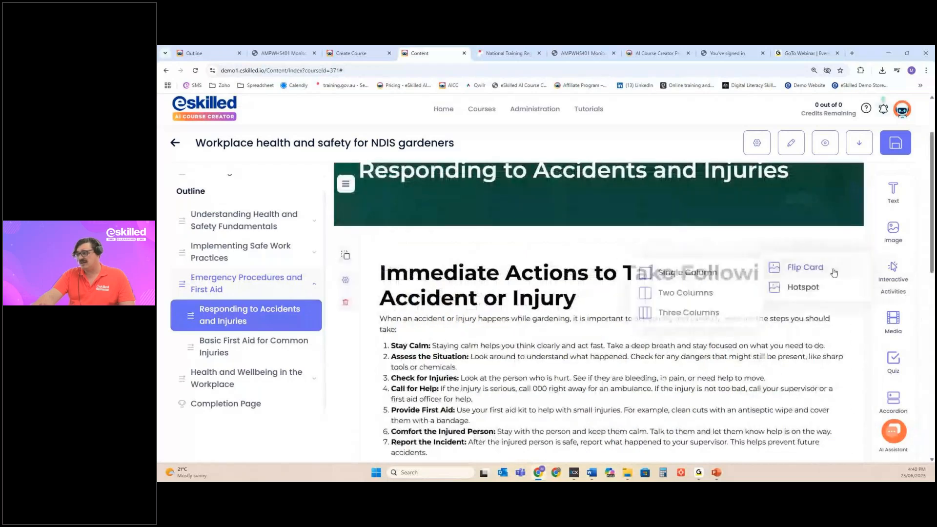
left_click(685, 272)
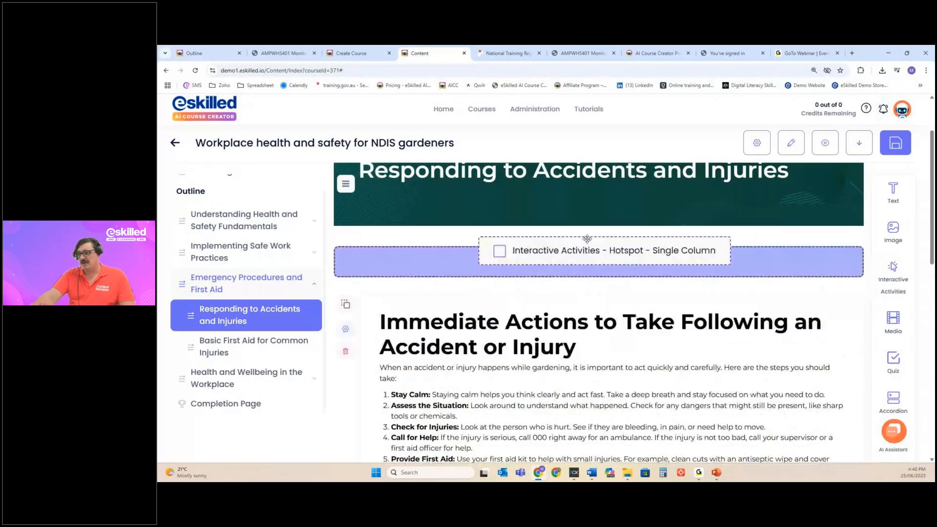
left_click_drag(560, 251, 561, 253)
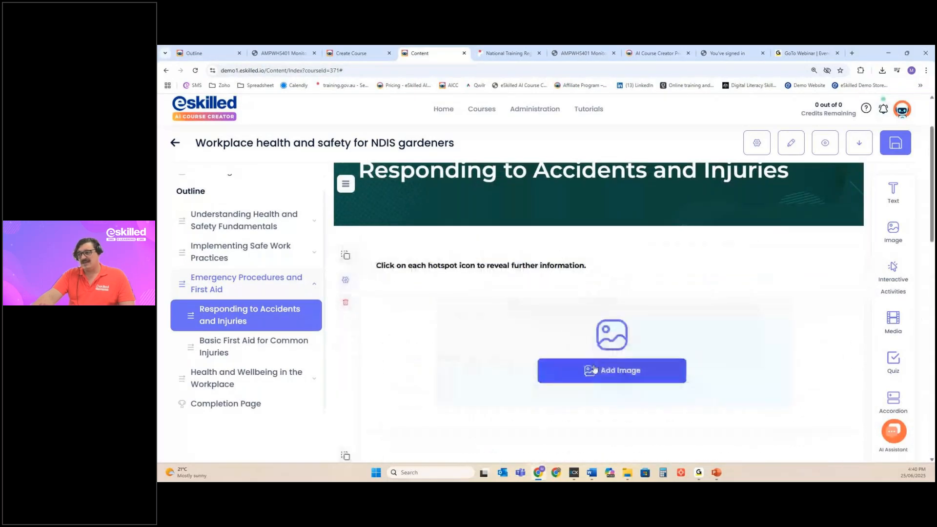
Search the free Pexels image library for "Legal texts" to find a picture for the hotspot activity.
left_click(594, 369)
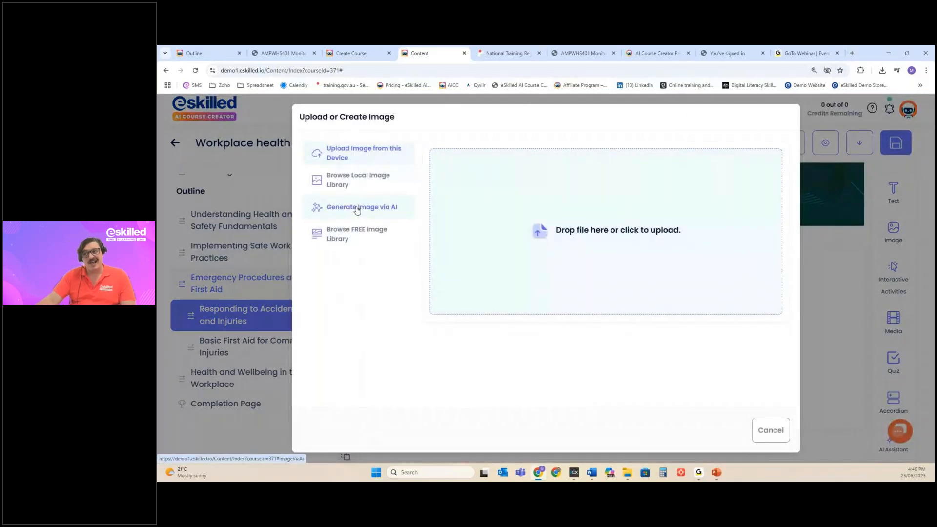
left_click(356, 234)
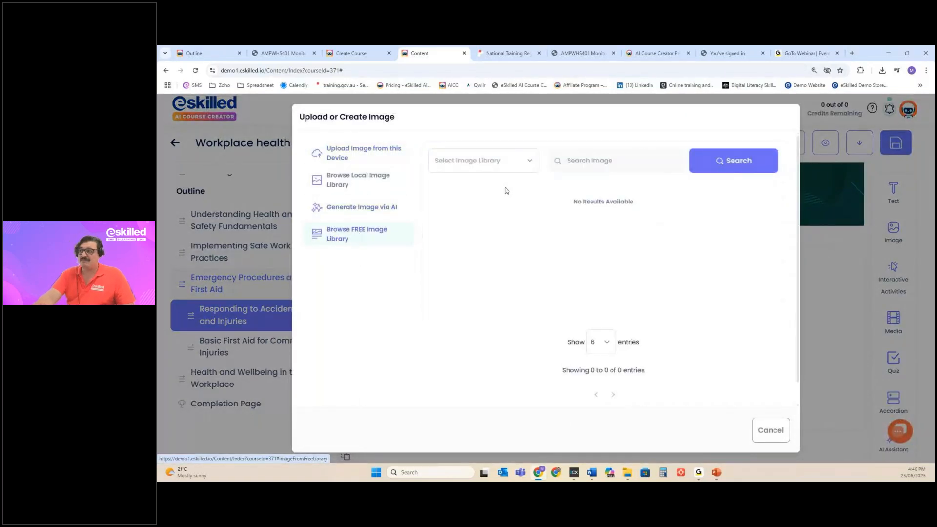
left_click(641, 152)
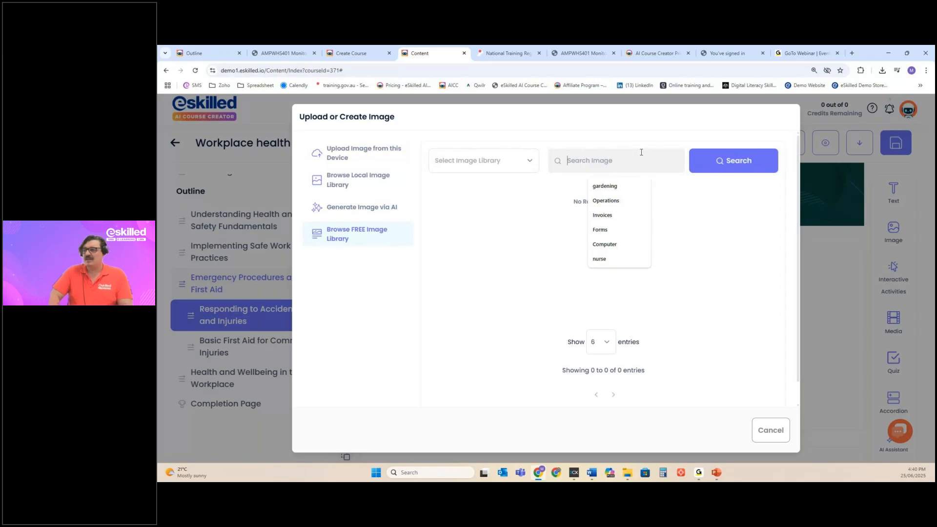
type("Legal te")
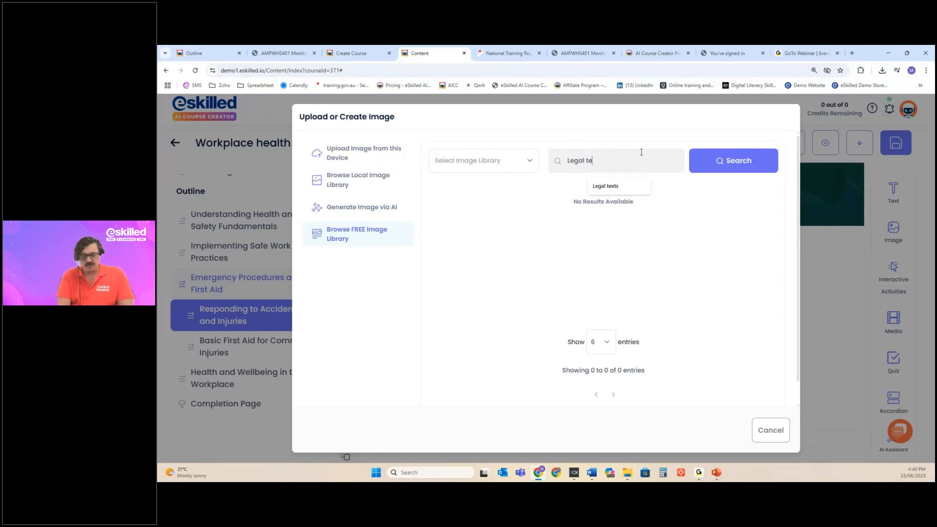
type("xt")
left_click(626, 187)
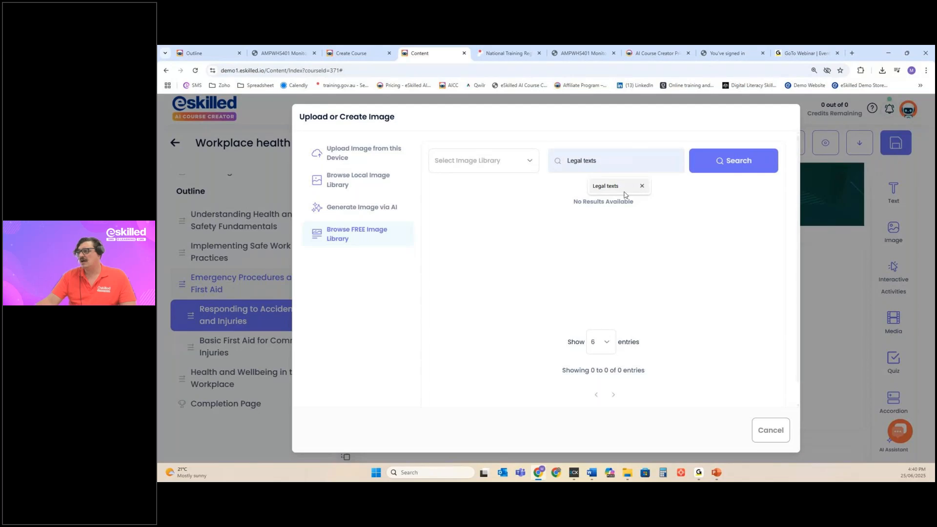
left_click(539, 172)
left_click(483, 207)
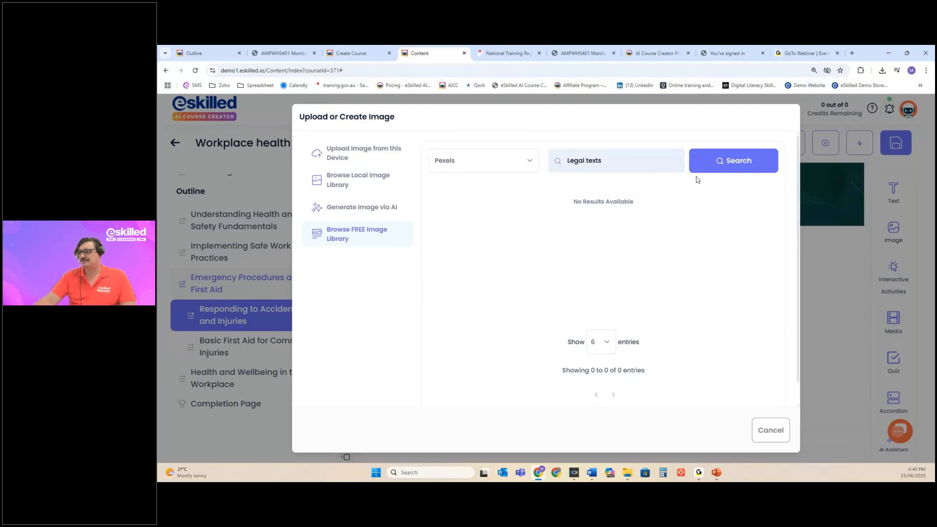
left_click(750, 169)
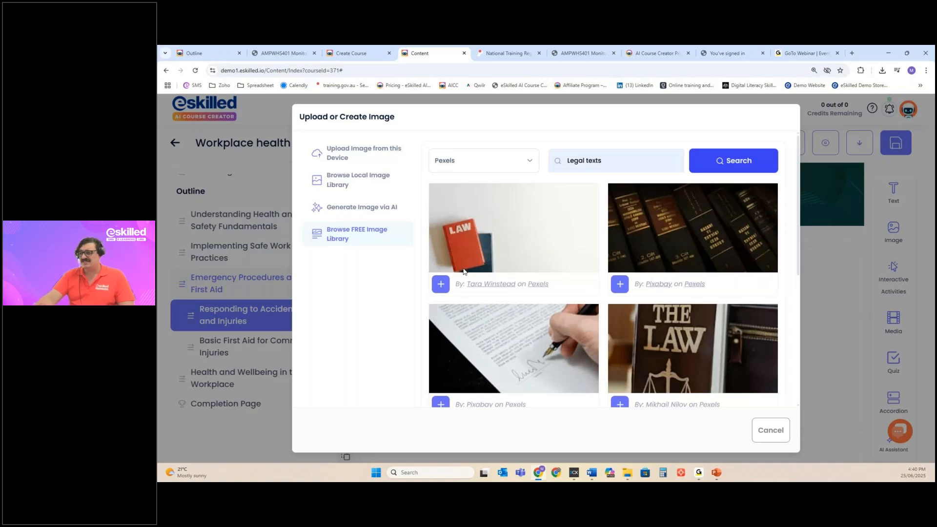
Add the photo of the red LAW book to the hotspot activity, accept its crop, and move hotspot A above the book.
left_click(441, 283)
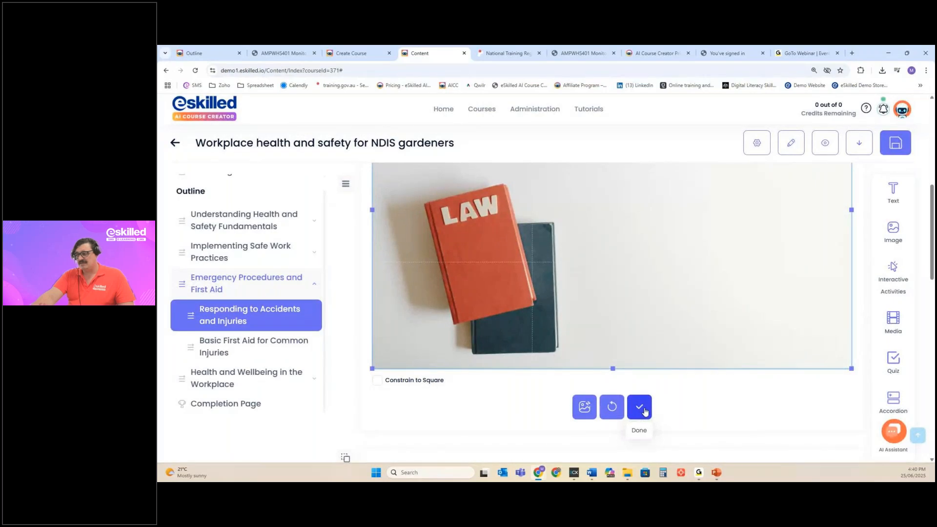
left_click(644, 409)
scroll(575, 359, "up", 3)
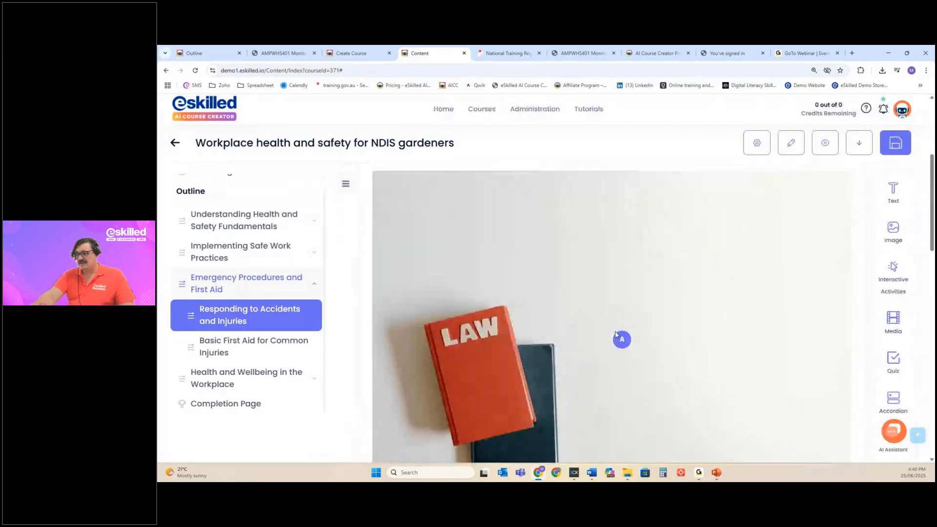
left_click_drag(621, 340, 463, 226)
Highlight the first three Immediate Actions items, from Stay Calm to Check for Injuries, as example text for the hotspot.
scroll(477, 335, "down", 5)
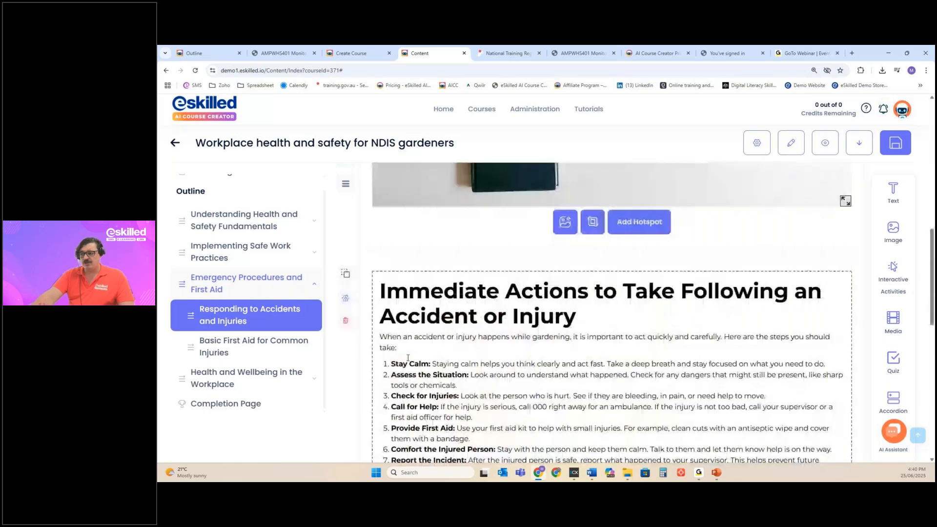
left_click_drag(392, 363, 796, 397)
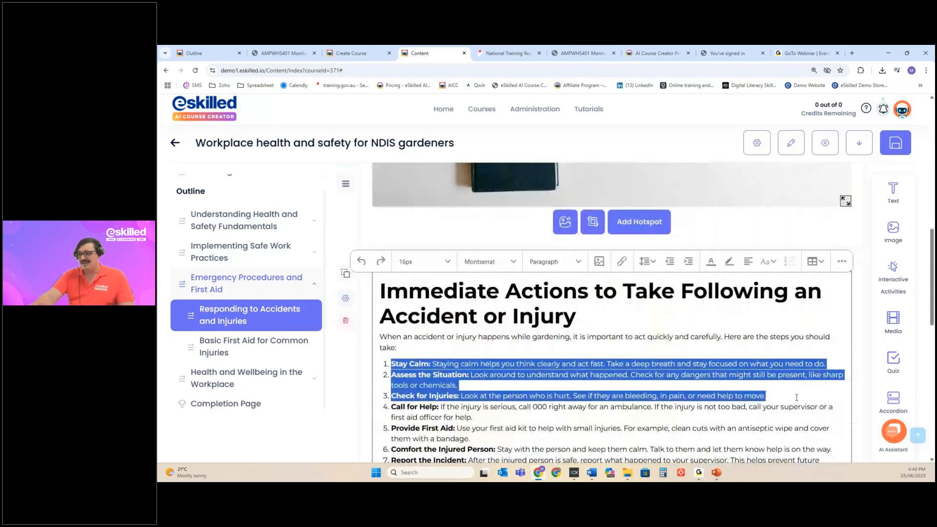
scroll(649, 381, "up", 5)
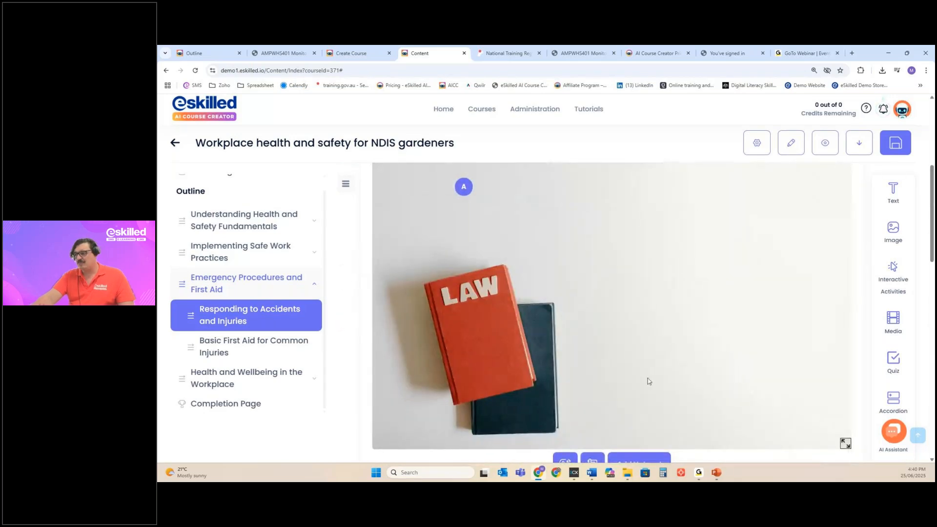
scroll(593, 295, "down", 5)
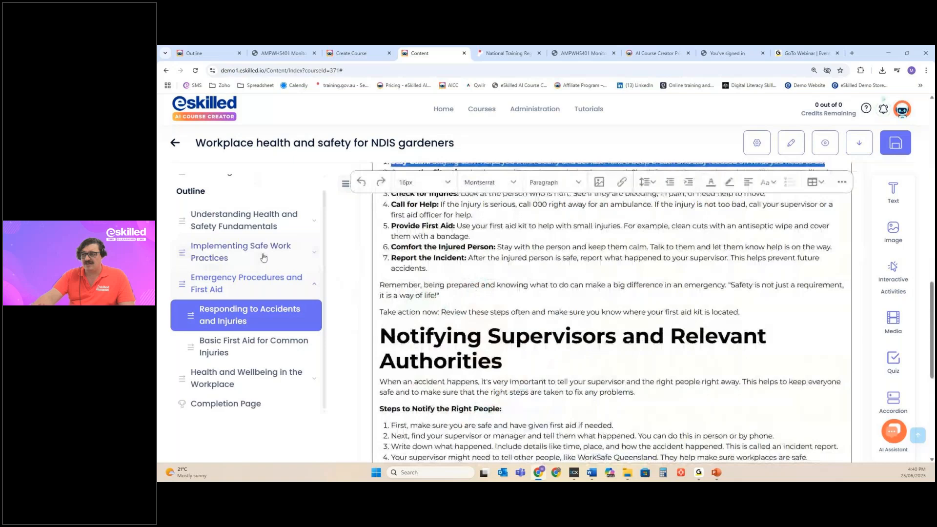
Reopen the Identifying Common Hazards in Gardening topic, reveal hotspot B's information on the seedling image, and view the accordion sections below.
left_click(244, 220)
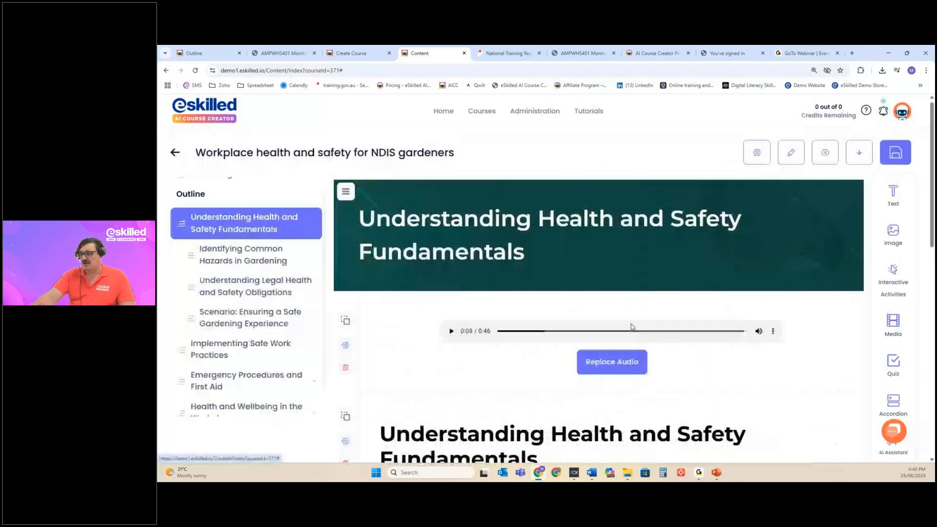
scroll(633, 321, "down", 5)
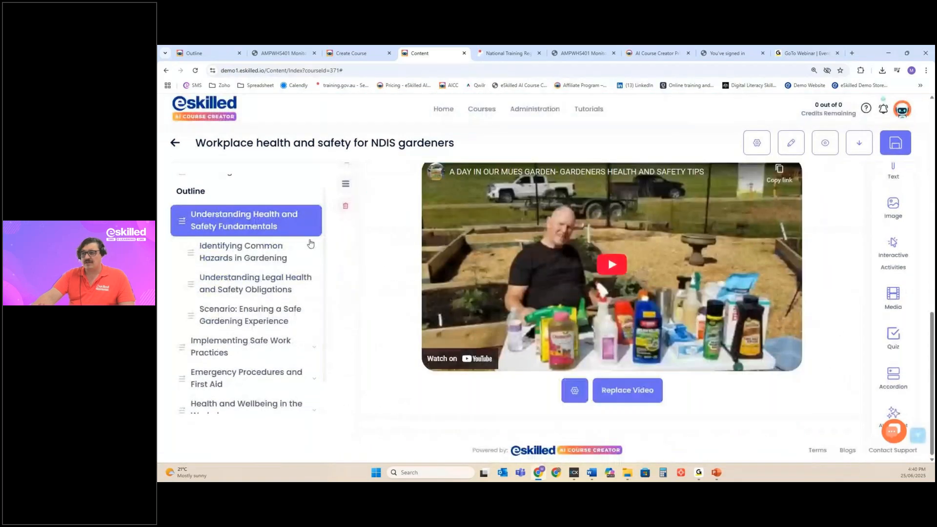
left_click(276, 259)
scroll(637, 280, "down", 5)
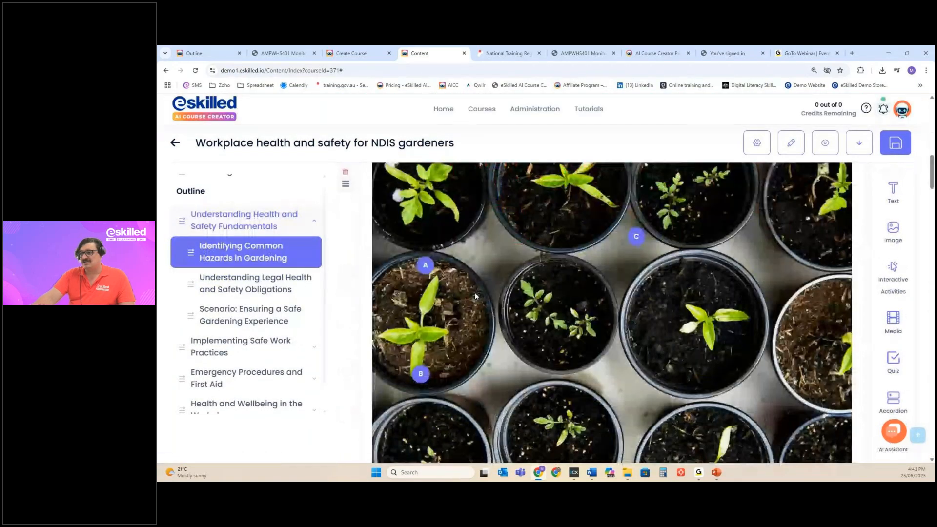
left_click(421, 374)
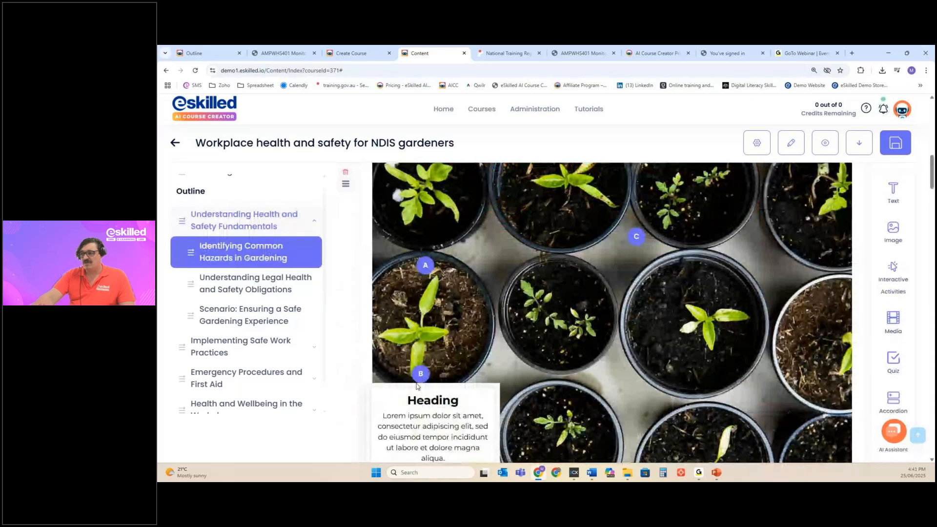
scroll(673, 255, "down", 5)
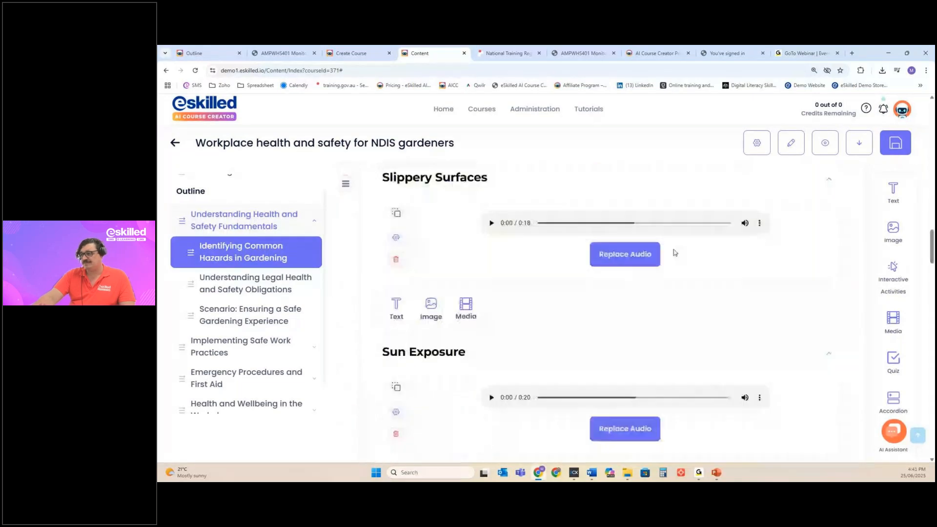
scroll(239, 217, "up", 3)
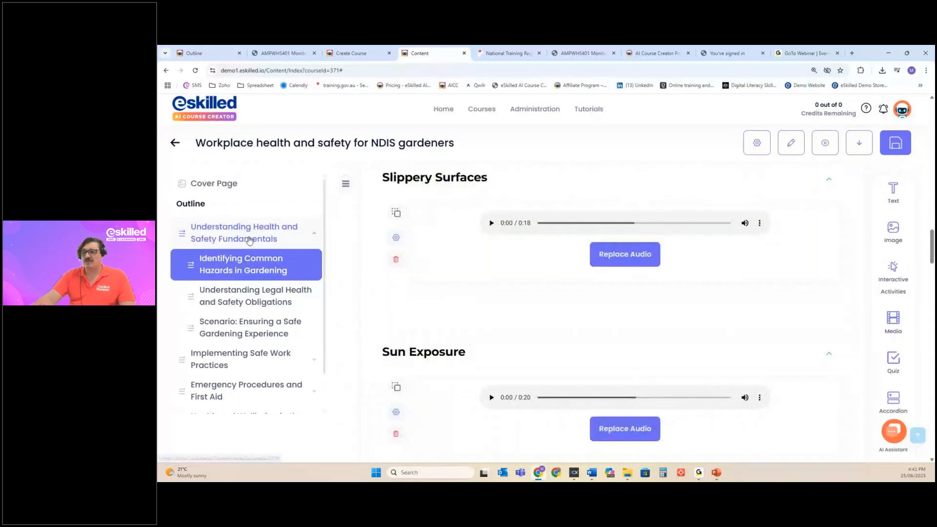
Start the NDIS gardeners course in preview mode and advance to the Identifying Common Hazards in Gardening topic.
scroll(230, 195, "up", 2)
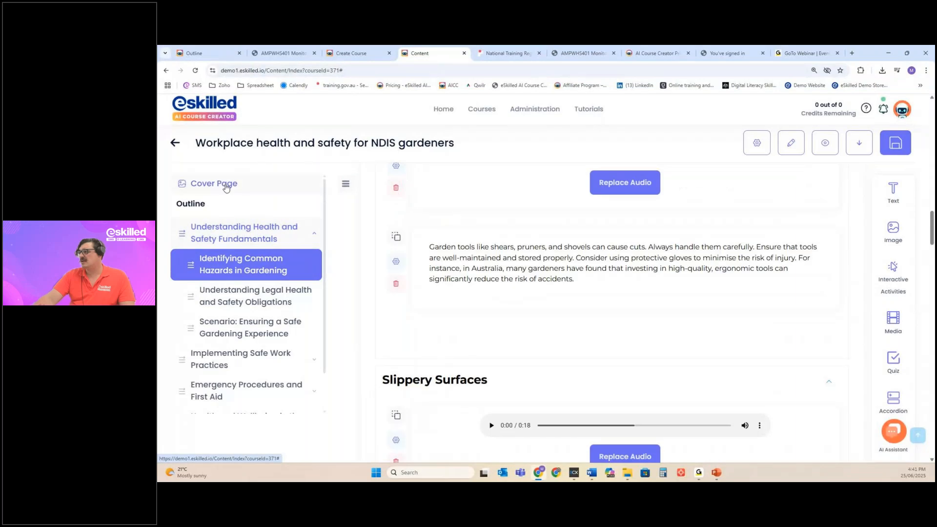
left_click(226, 185)
left_click(857, 147)
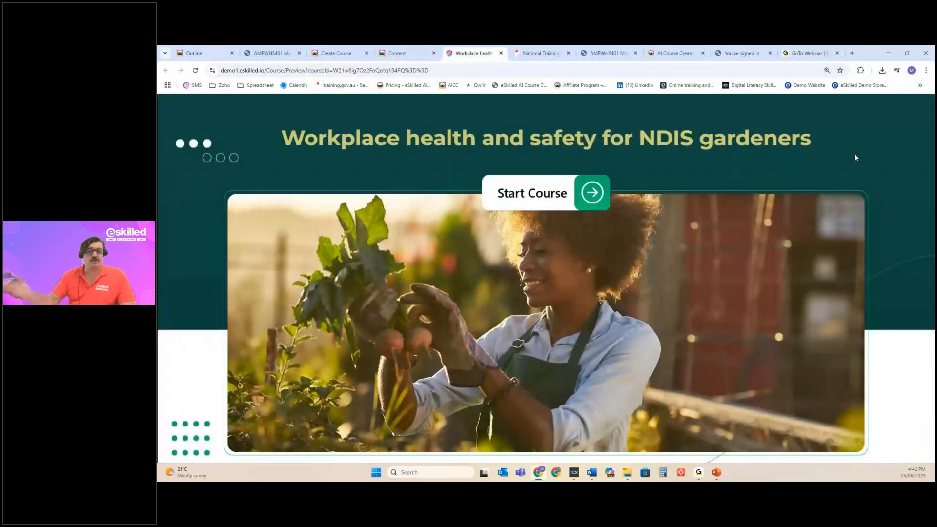
left_click(591, 200)
left_click(899, 445)
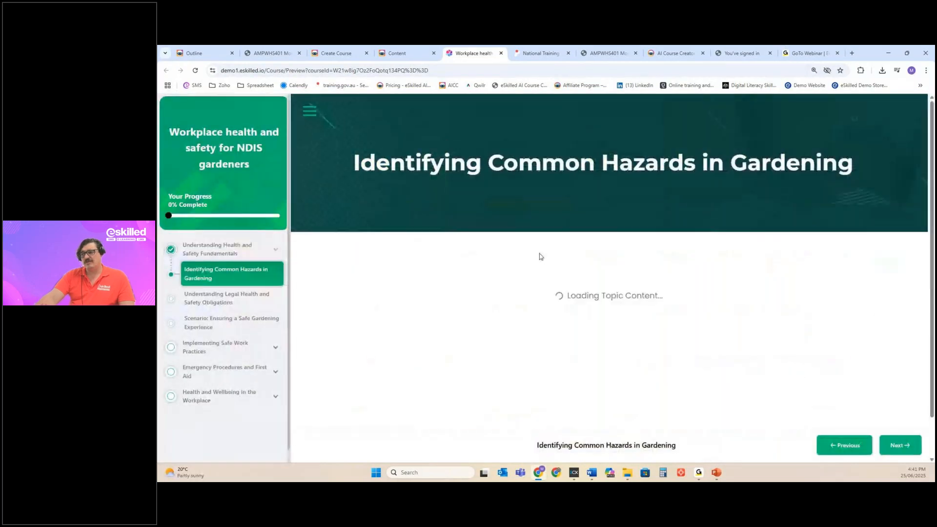
View the topic's video, hotspot image and accordion as a learner, expanding the Sharp Tools section on the way to the quiz.
scroll(540, 234, "down", 1)
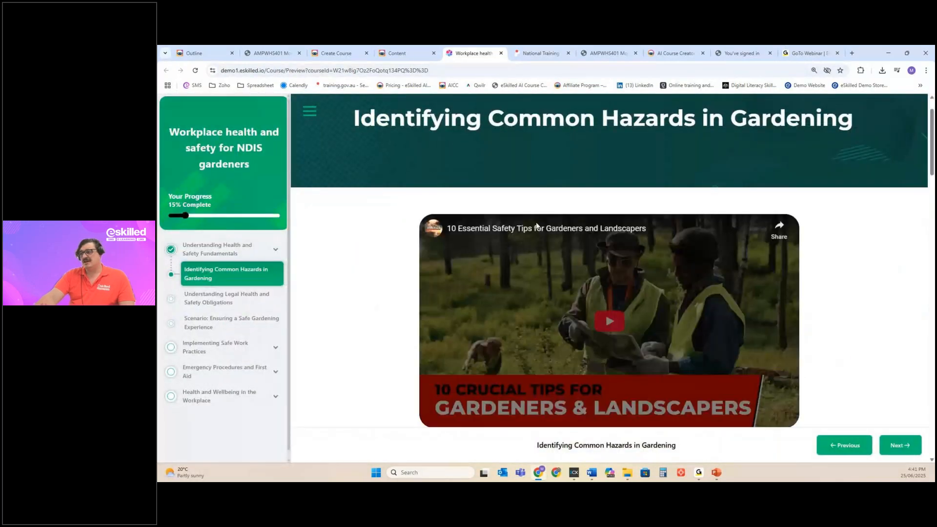
scroll(537, 224, "down", 3)
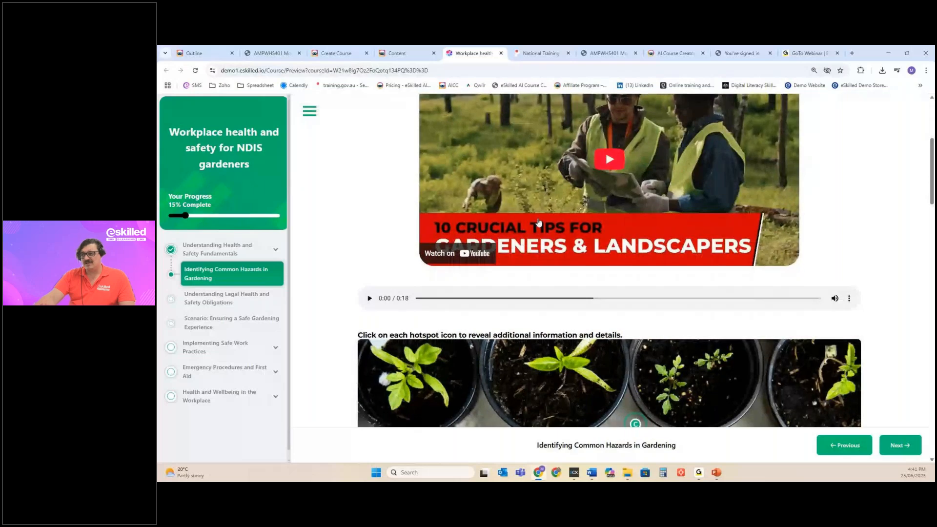
scroll(539, 222, "down", 5)
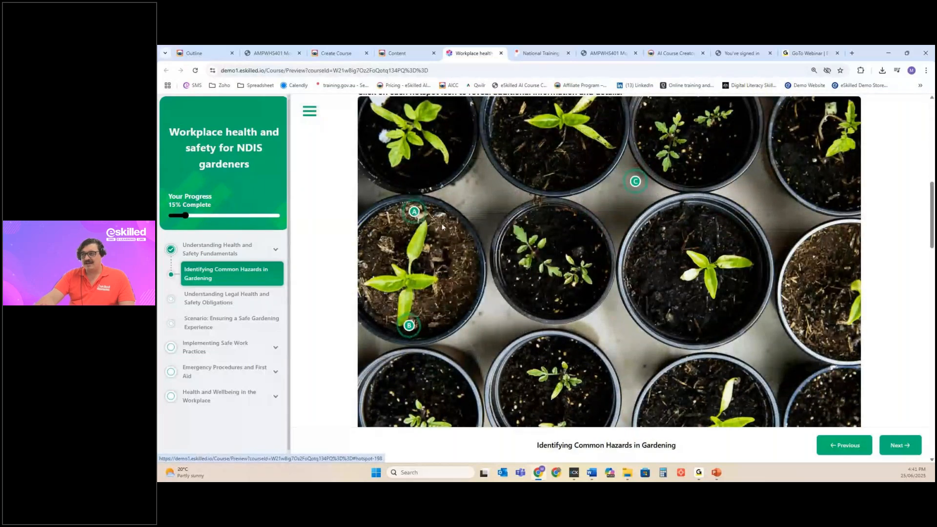
scroll(464, 183, "down", 7)
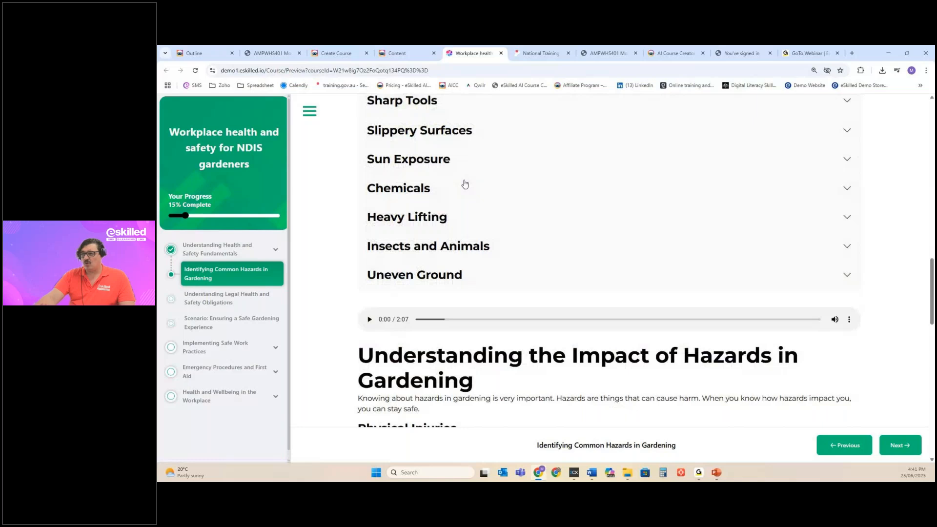
scroll(464, 184, "up", 1)
left_click(443, 172)
left_click(444, 170)
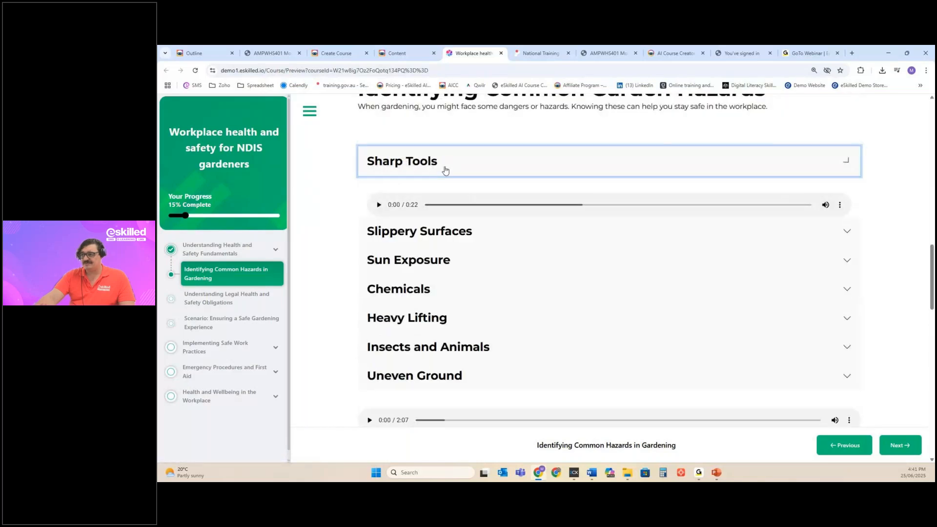
scroll(445, 170, "down", 10)
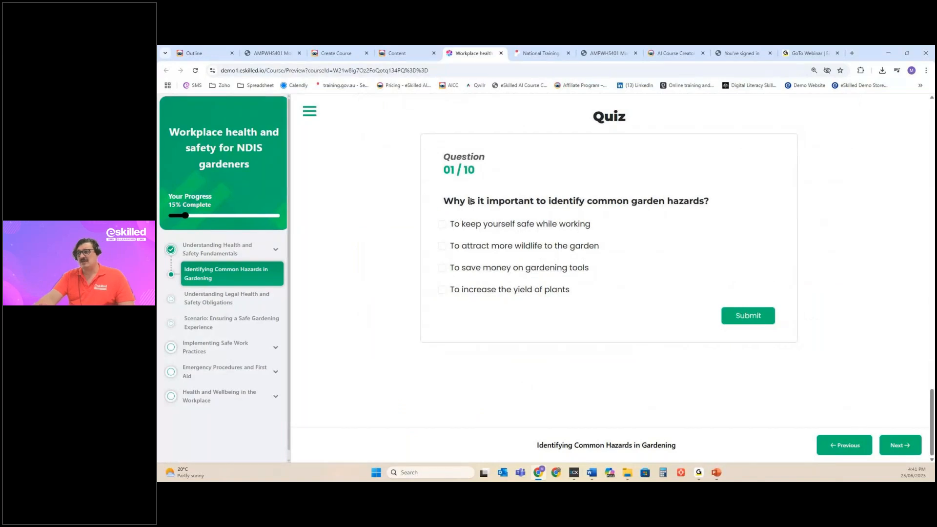
Answer quiz question 1 with "To keep yourself safe while working" and question 2 with "Reduced need for water".
left_click(441, 224)
left_click(763, 316)
left_click(624, 371)
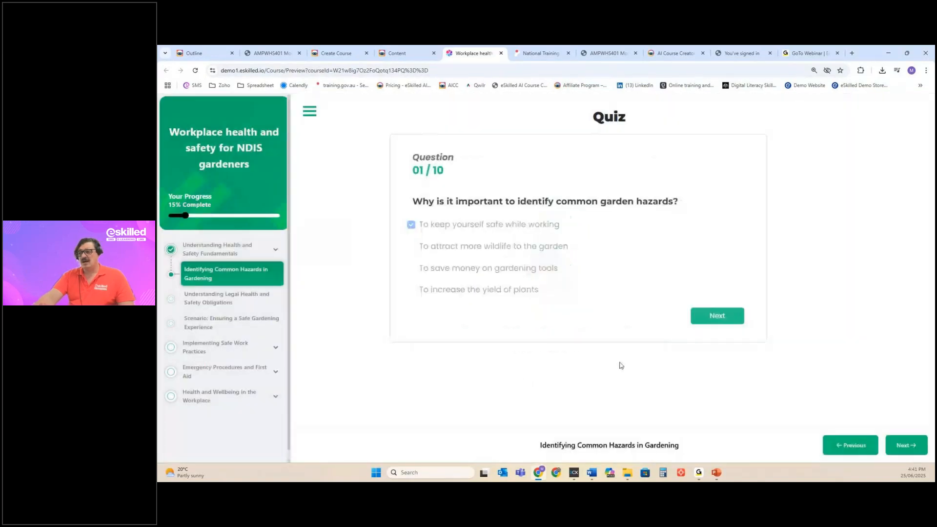
left_click(543, 246)
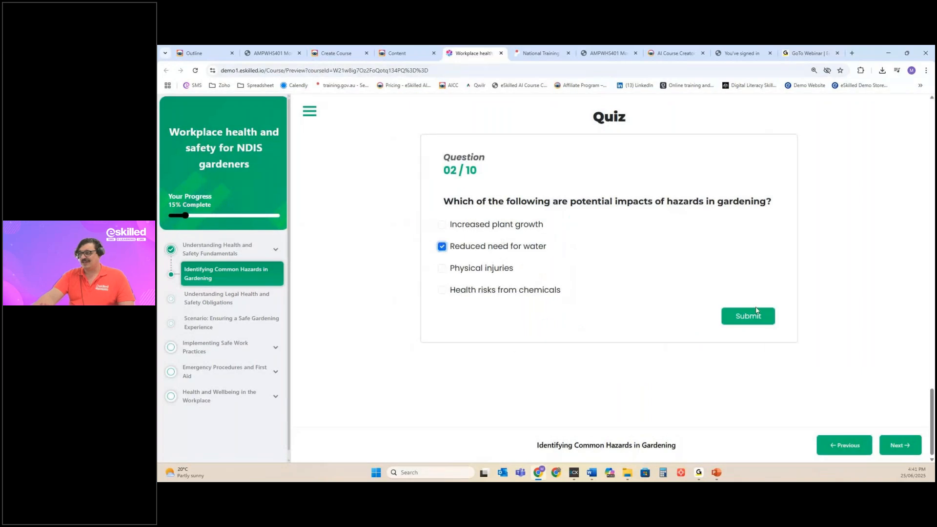
left_click(755, 315)
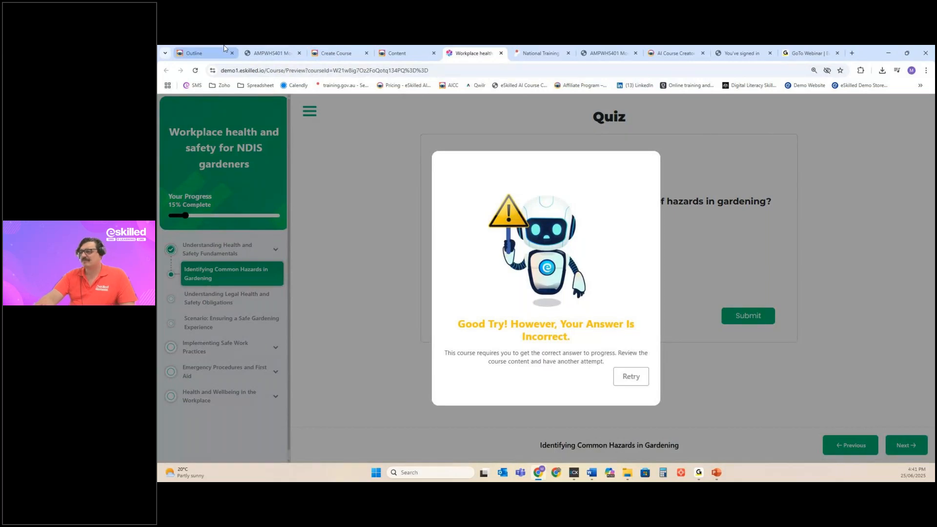
Check the AI generation status of both new courses and dismiss the Responsible Service of Alcohol message.
left_click(205, 52)
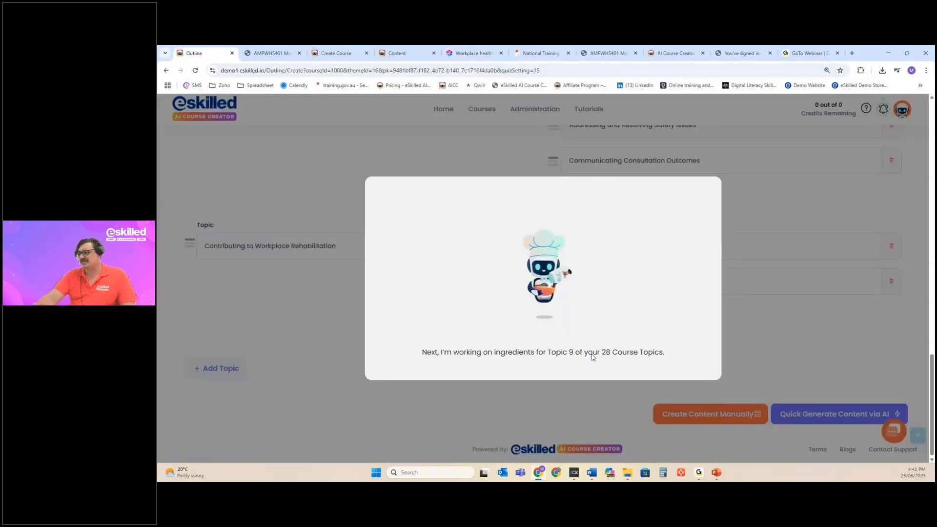
left_click(345, 54)
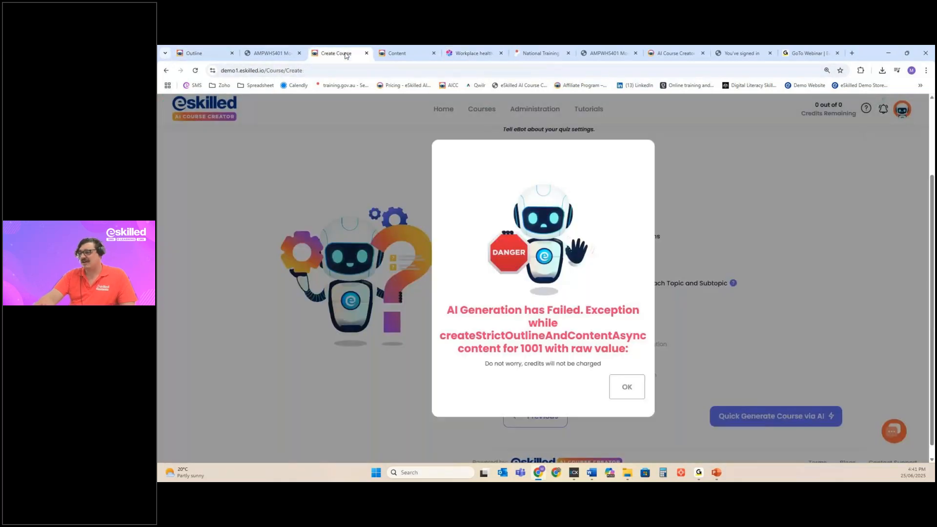
left_click(630, 391)
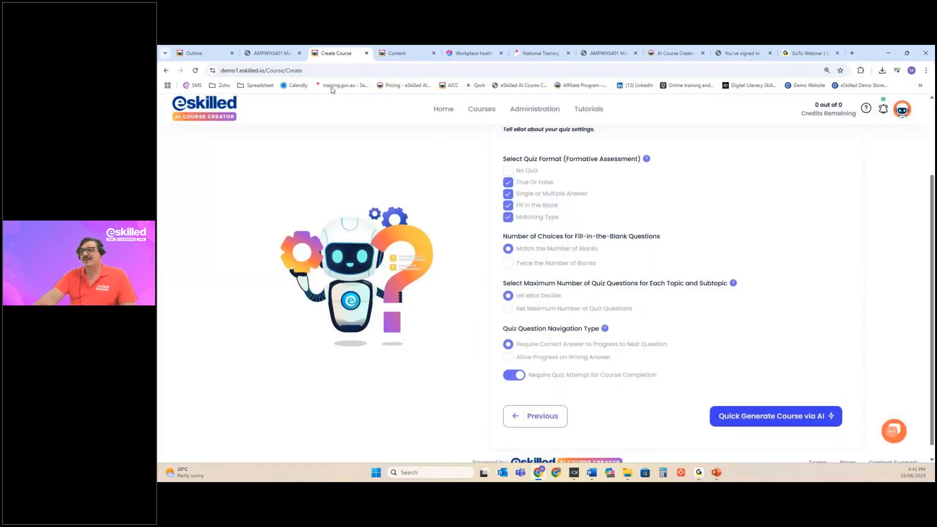
left_click(397, 53)
left_click(338, 54)
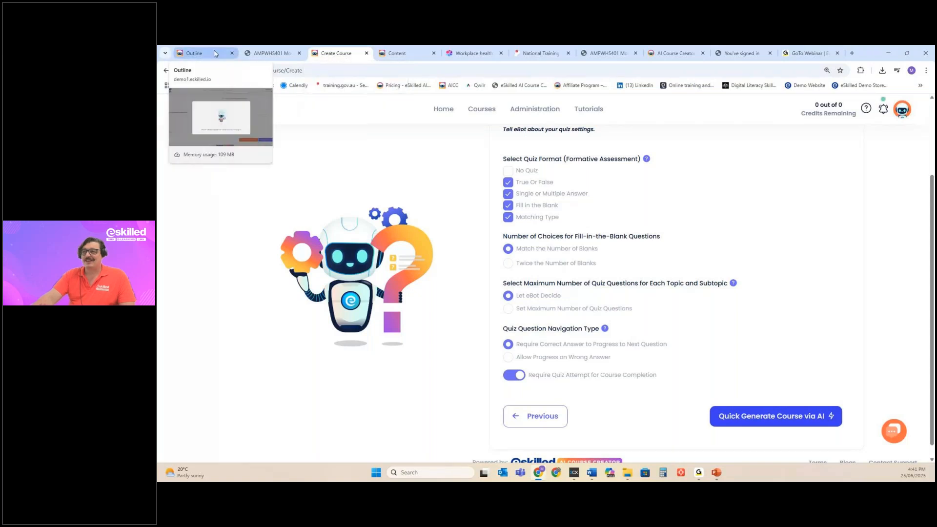
left_click(213, 54)
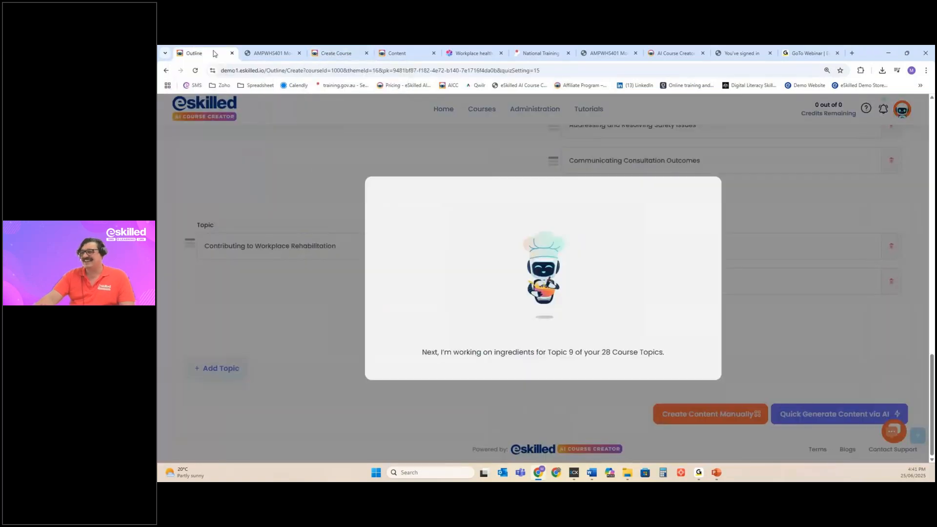
Open the new Responsible Service of Alcohol course from the course list, check its outline, and return to the list.
left_click(336, 54)
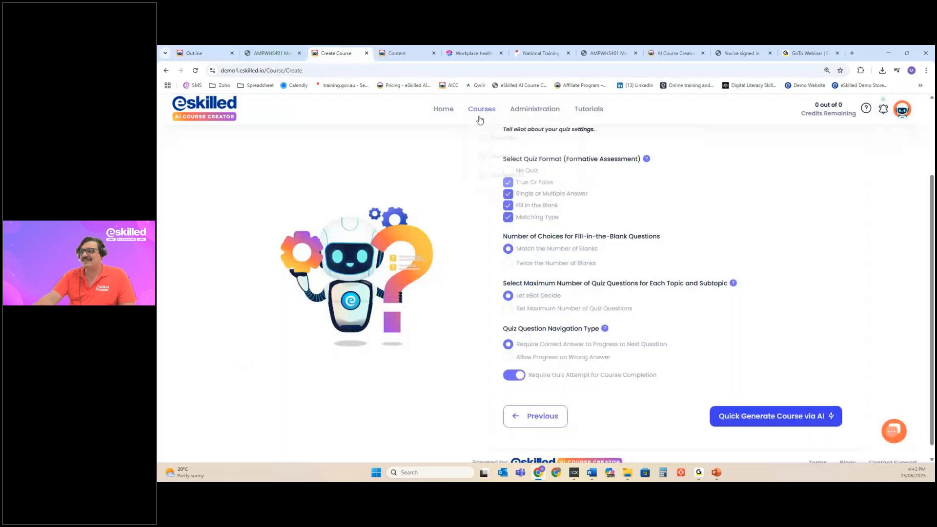
mouse_move(482, 108)
left_click(499, 135)
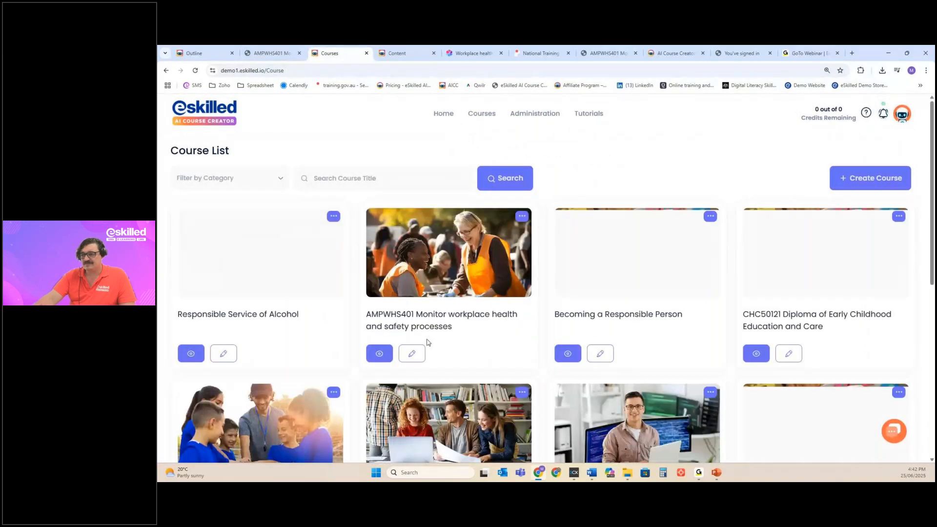
left_click(224, 353)
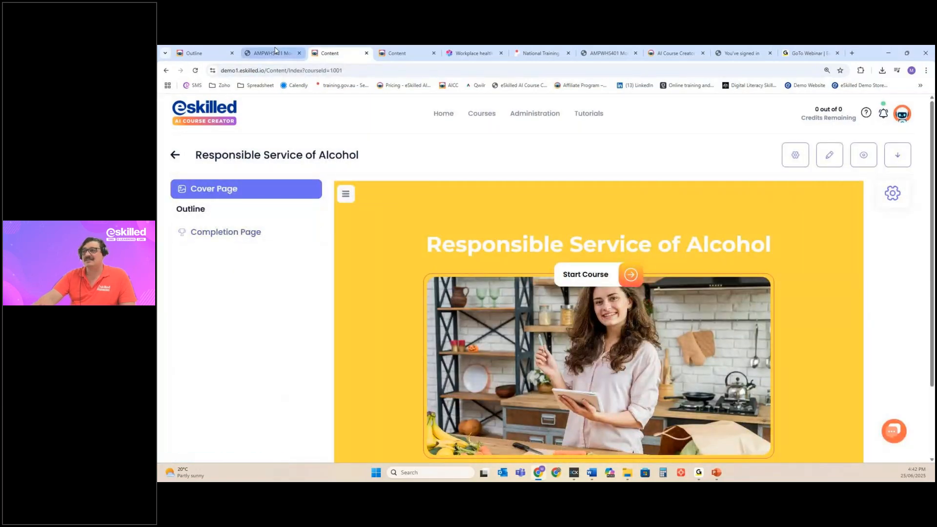
left_click(237, 236)
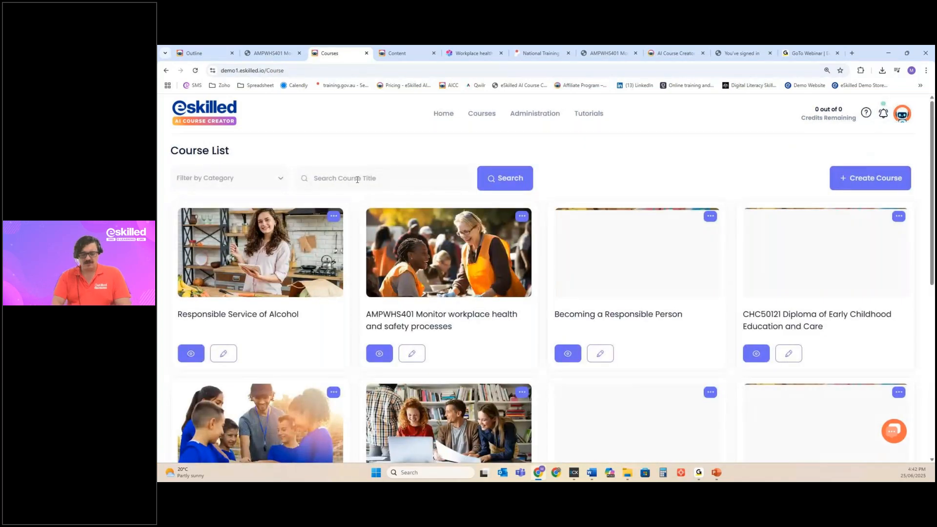
Search the course list for "docu".
left_click(357, 179)
type("docu")
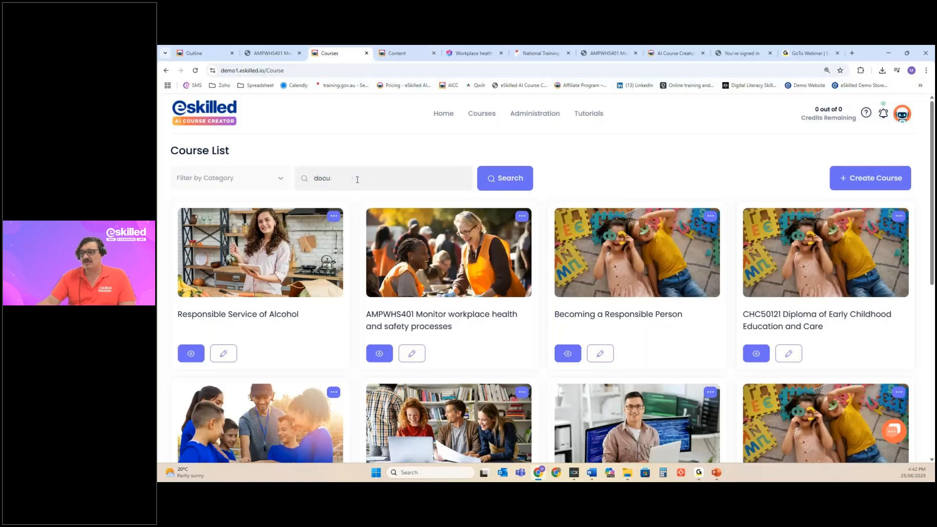
left_click(482, 175)
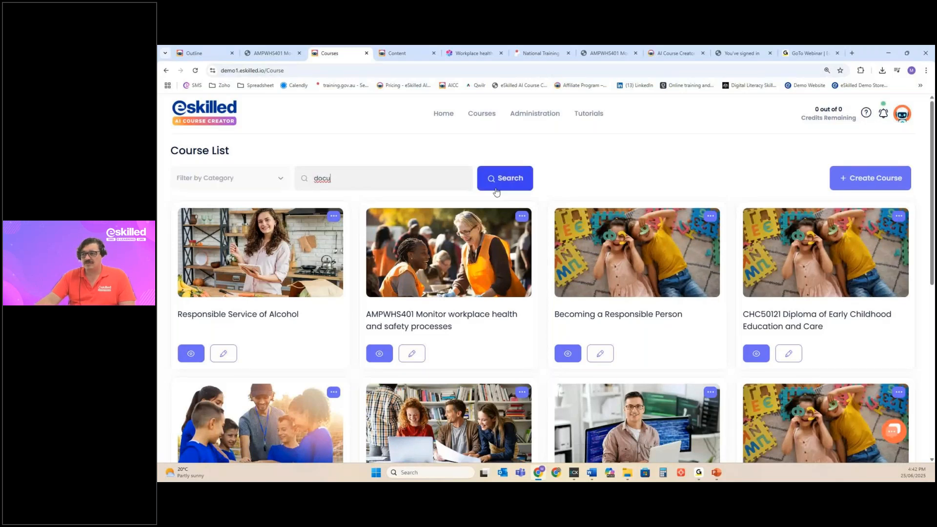
Search the course list for "responsible" instead.
left_click(362, 175)
key("BackSpace")
key("BackSpace")
key("BackSpace")
key("BackSpace")
type("resp")
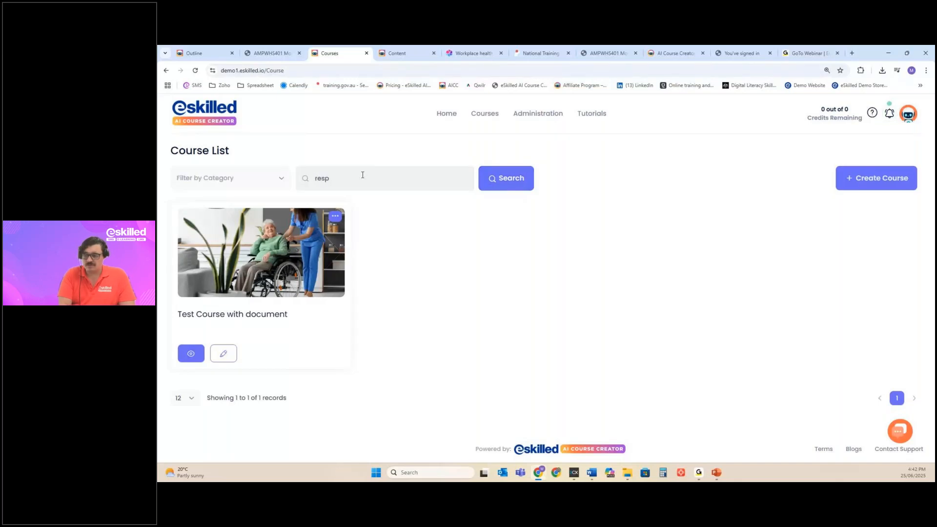
type("ponsible")
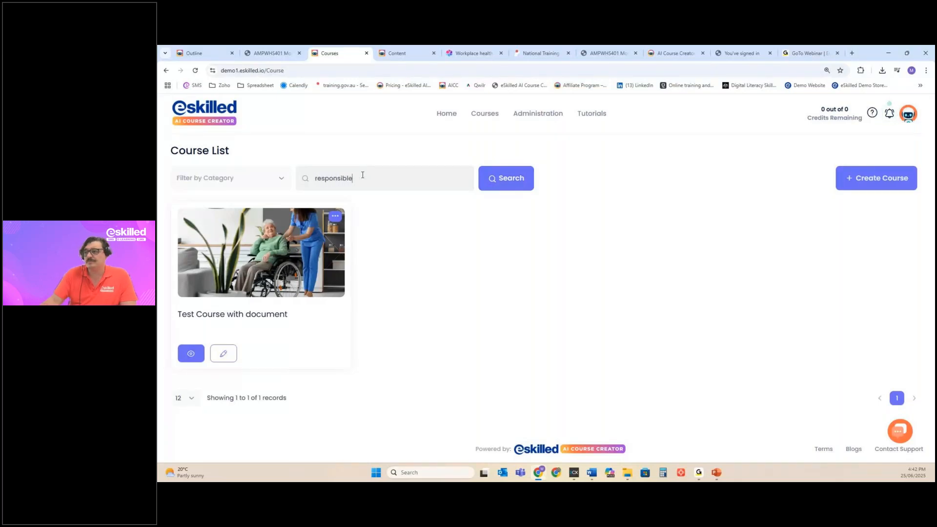
left_click(521, 184)
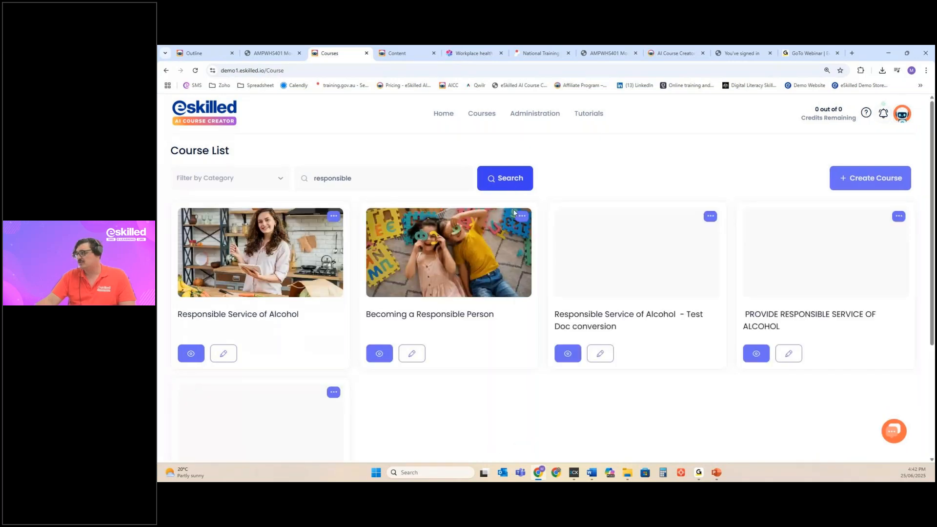
Open the "Responsible Service of Alcohol - Test Doc conversion" course for editing and display its first topic.
scroll(495, 238, "down", 3)
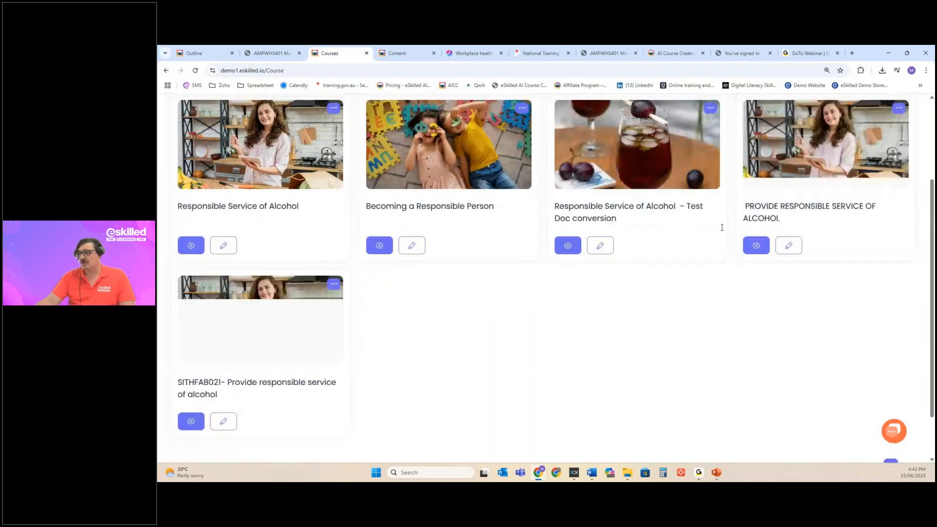
scroll(505, 277, "up", 1)
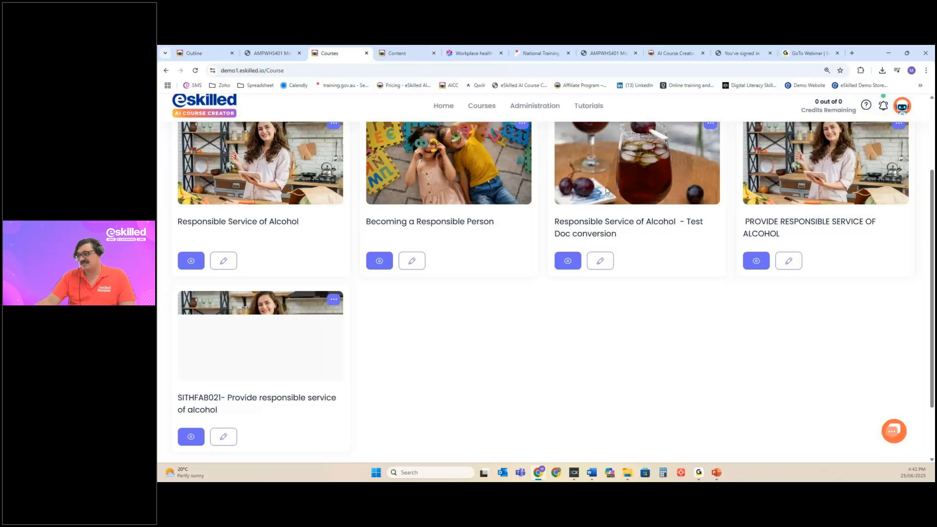
scroll(605, 220, "up", 2)
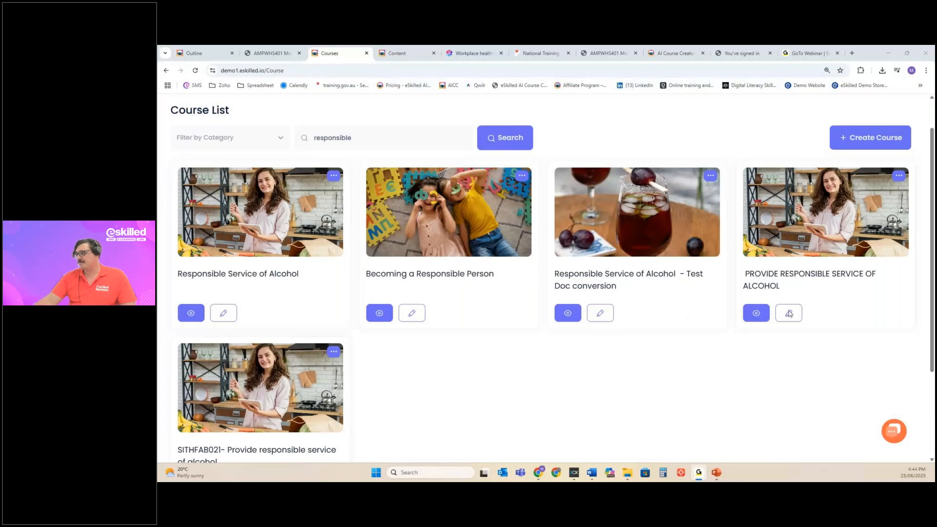
left_click(600, 315)
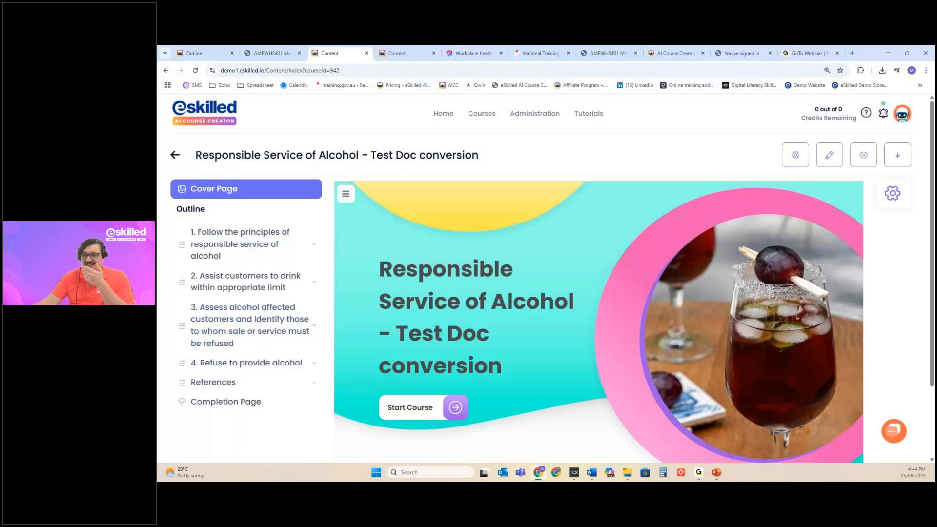
left_click(246, 256)
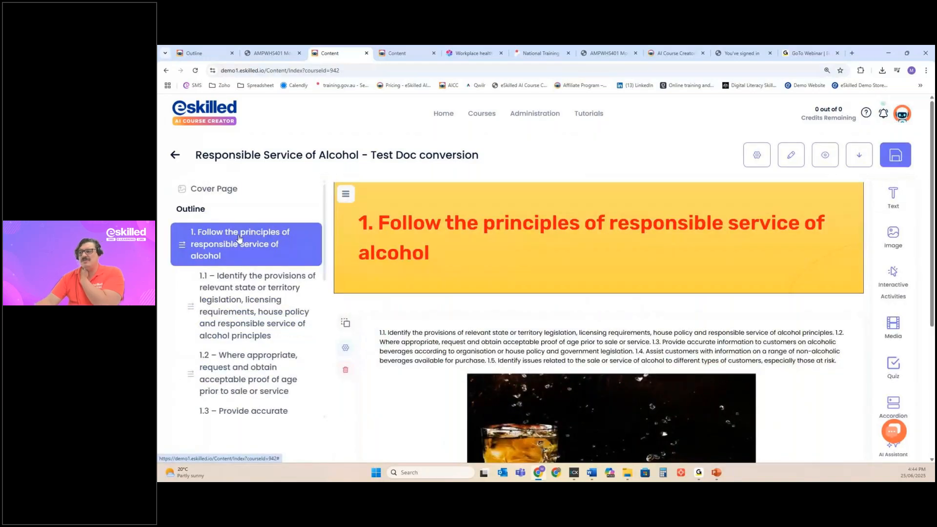
Look through the converted content of subtopics 1.1 and 1.2, and open subtopic 1.3 on providing accurate information to customers.
scroll(487, 250, "down", 5)
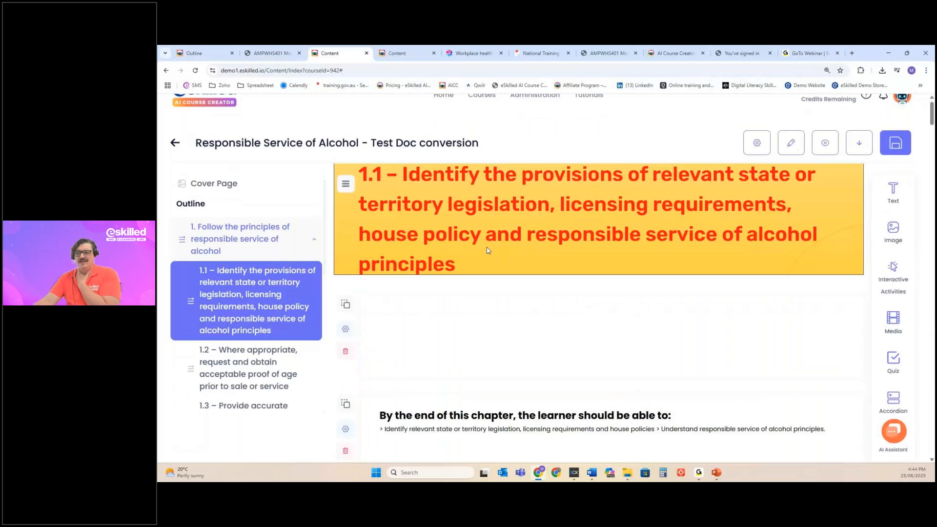
scroll(488, 250, "down", 15)
left_click(201, 370)
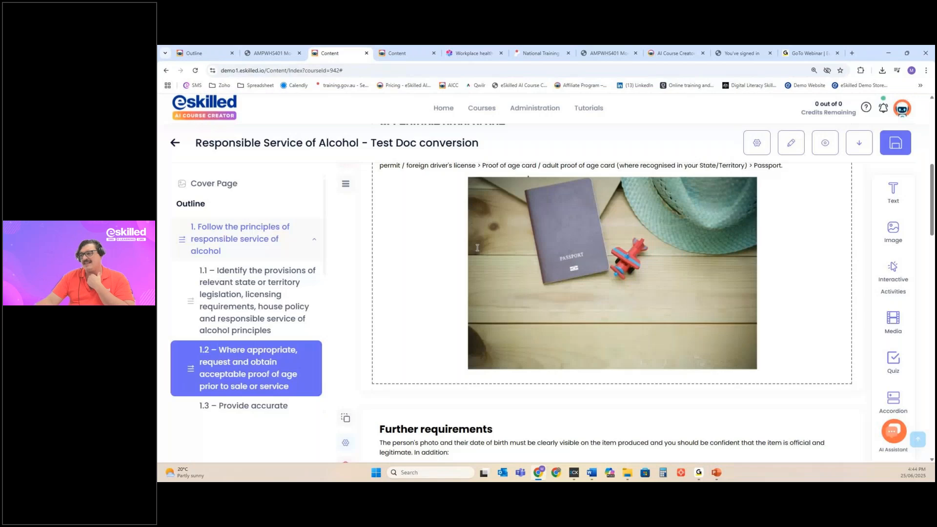
scroll(773, 271, "down", 5)
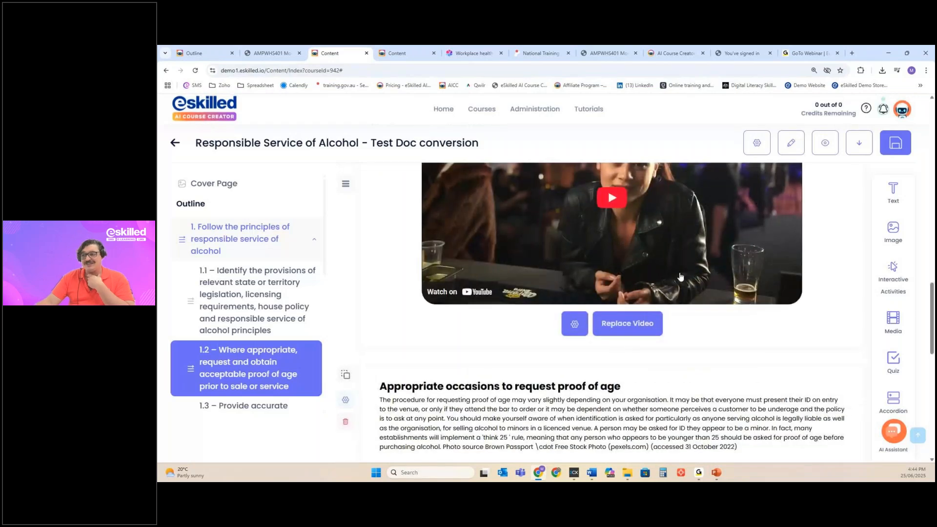
scroll(254, 370, "down", 2)
left_click(254, 365)
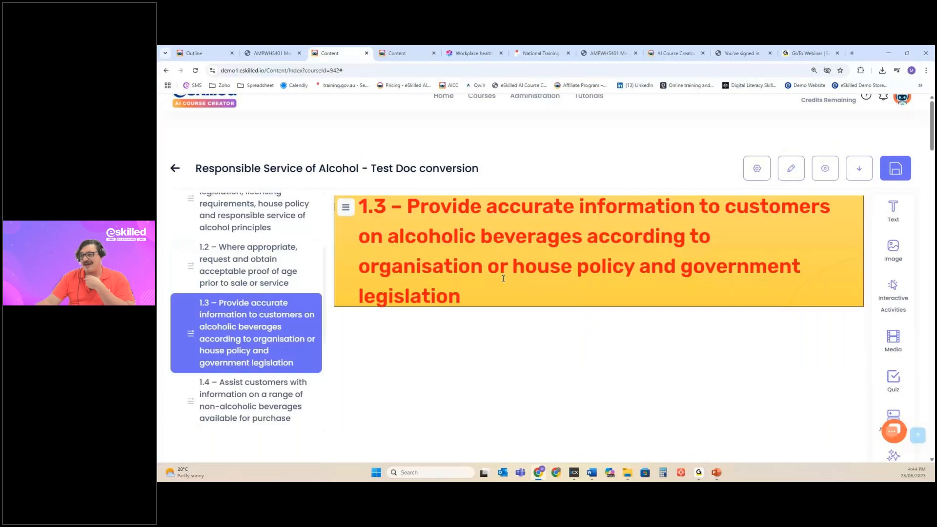
Look through the content of subtopic 1.3 and of subtopic 1.4 on assisting customers with non-alcoholic beverages.
scroll(503, 278, "down", 4)
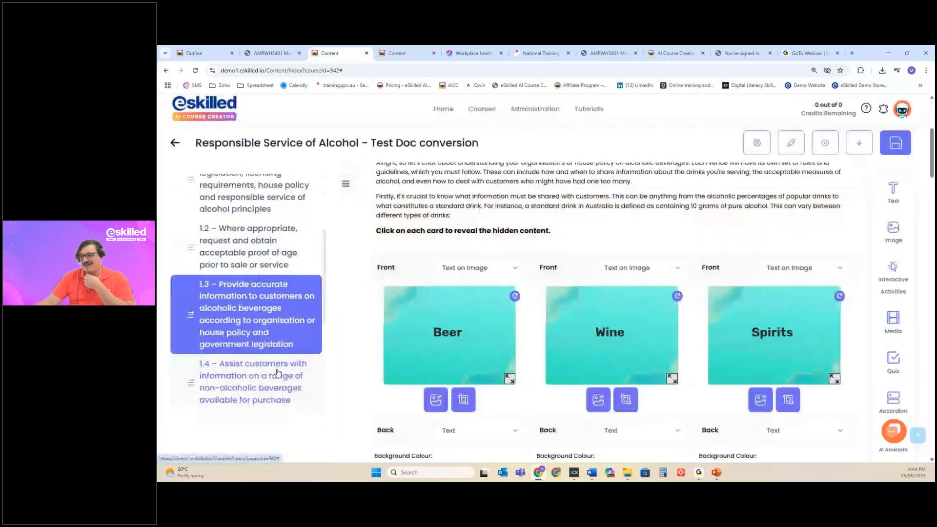
scroll(615, 264, "down", 5)
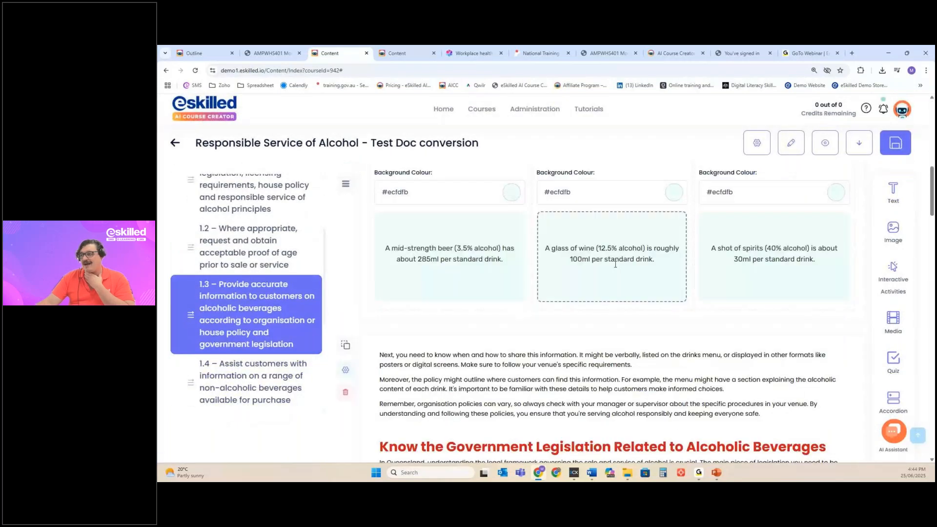
scroll(615, 264, "down", 10)
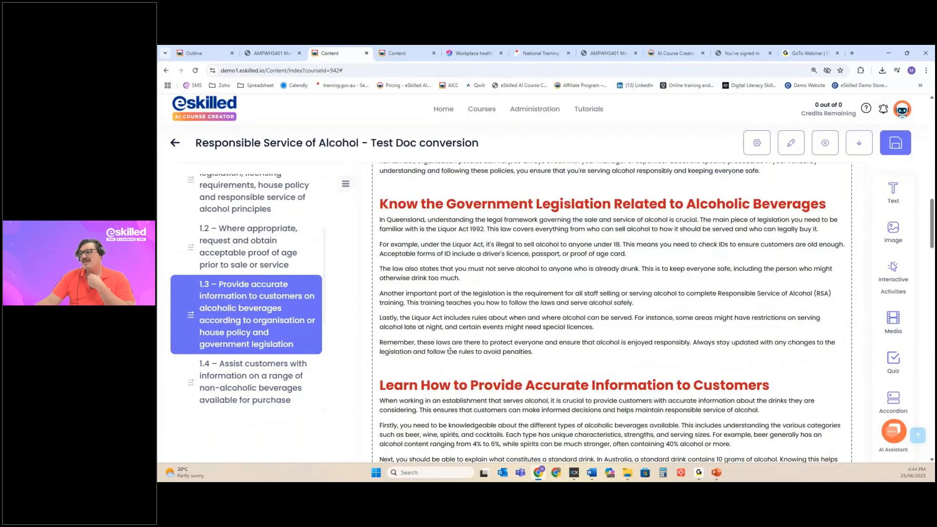
scroll(512, 234, "down", 15)
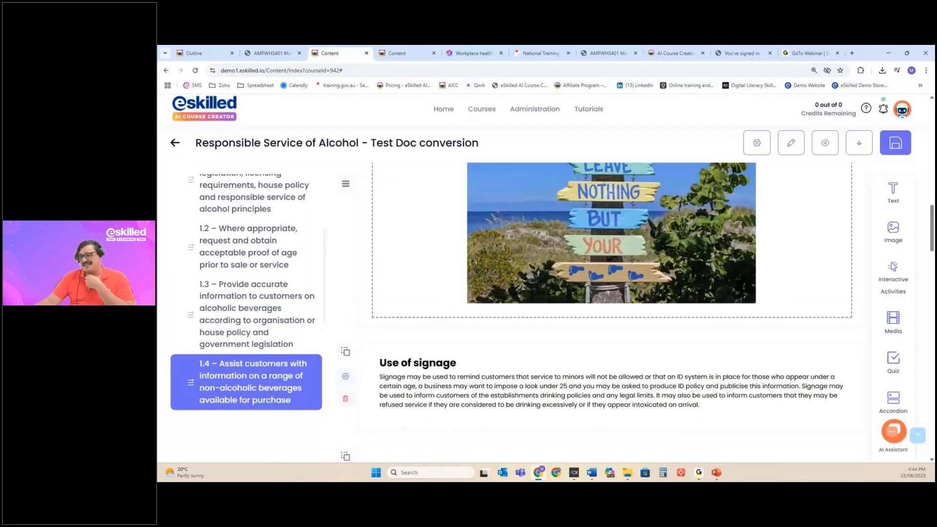
scroll(587, 313, "down", 5)
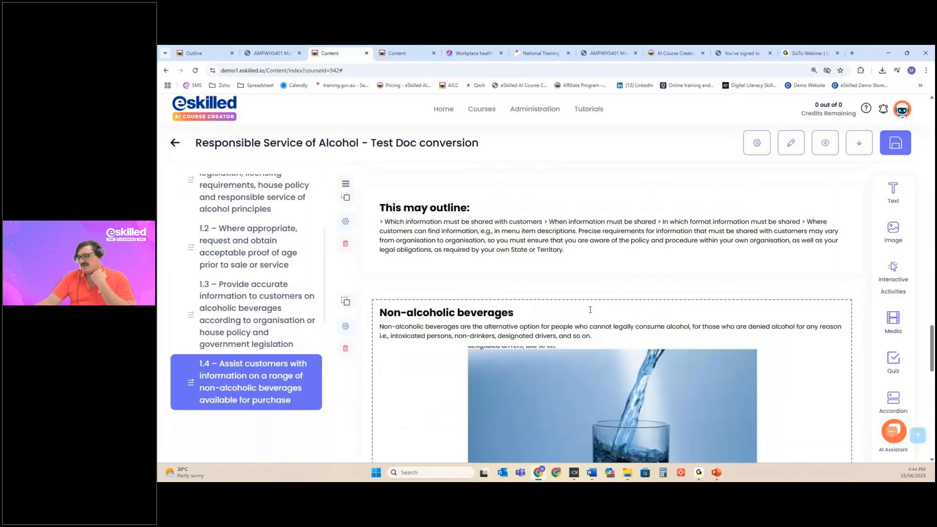
scroll(590, 309, "down", 5)
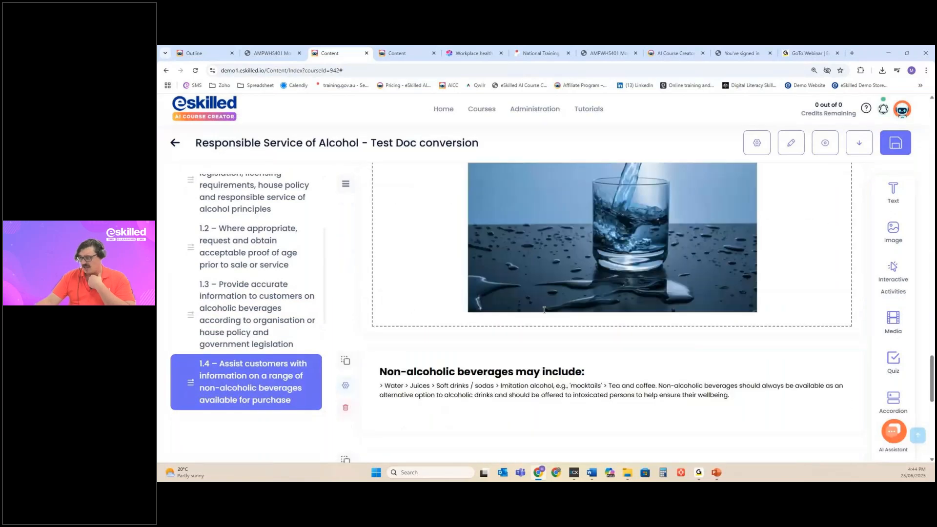
scroll(492, 386, "up", 5)
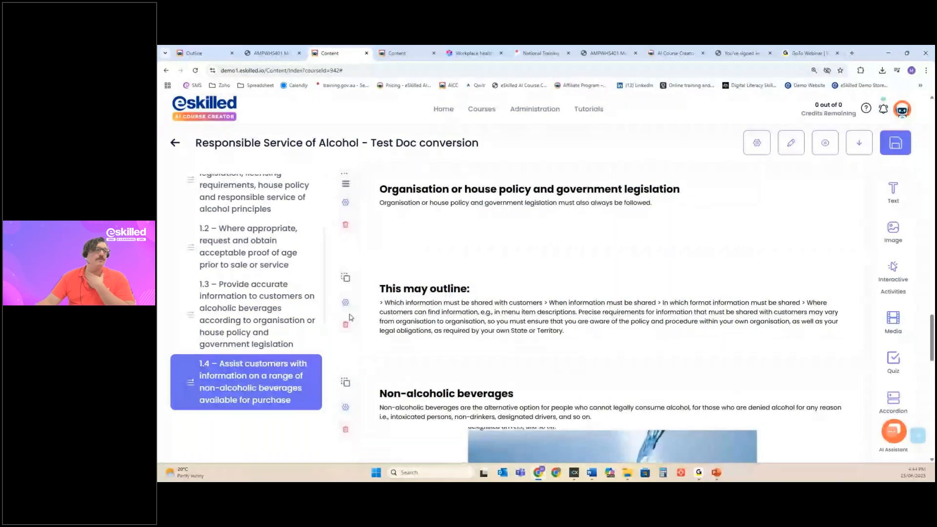
Check the AMPWHS401 generation progress, and open the NDIS gardeners course's "Understanding Legal Health and Safety Obligations" subtopic.
left_click(210, 51)
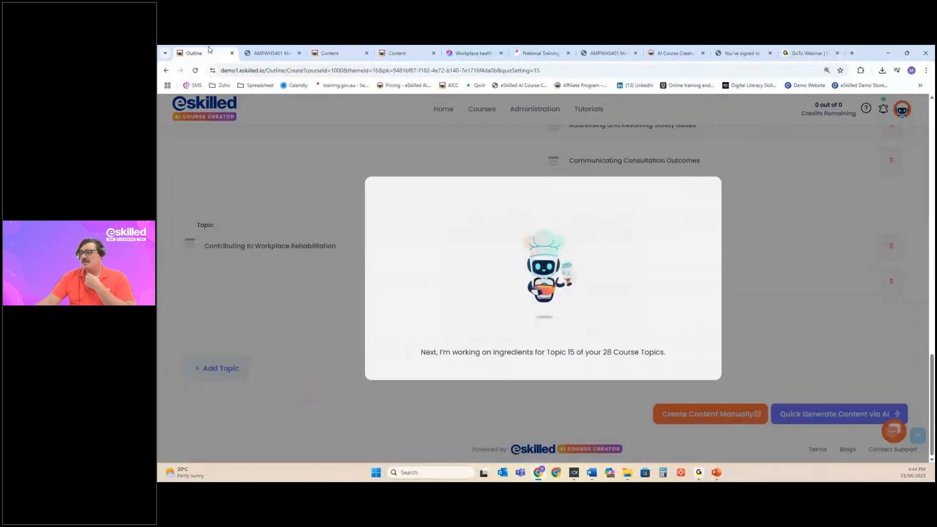
left_click(389, 54)
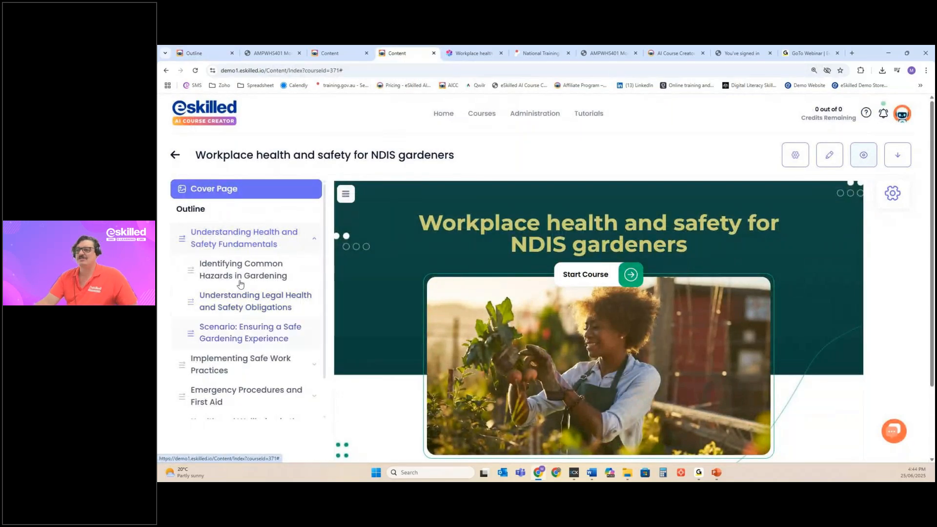
left_click(251, 308)
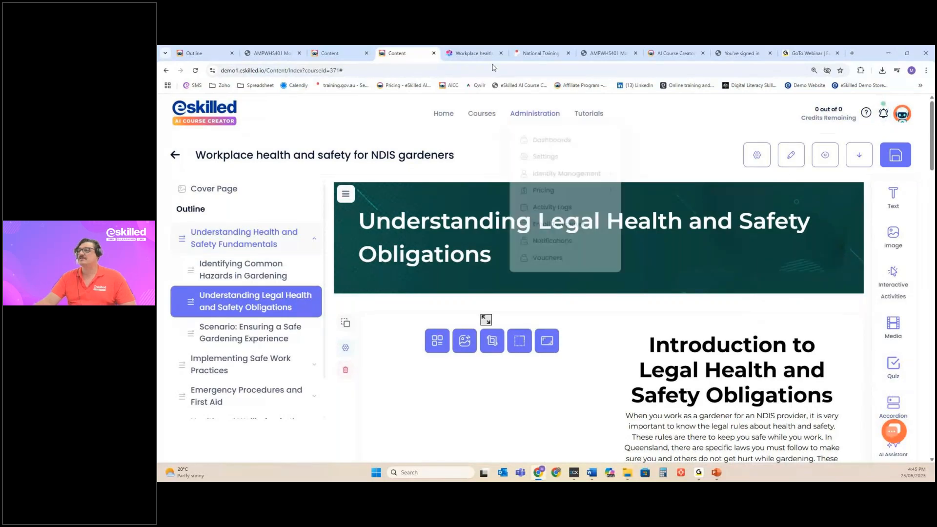
Compare the Starter plan's monthly and annual prices on the AI Course Creator pricing page, ending on monthly billing.
left_click(675, 53)
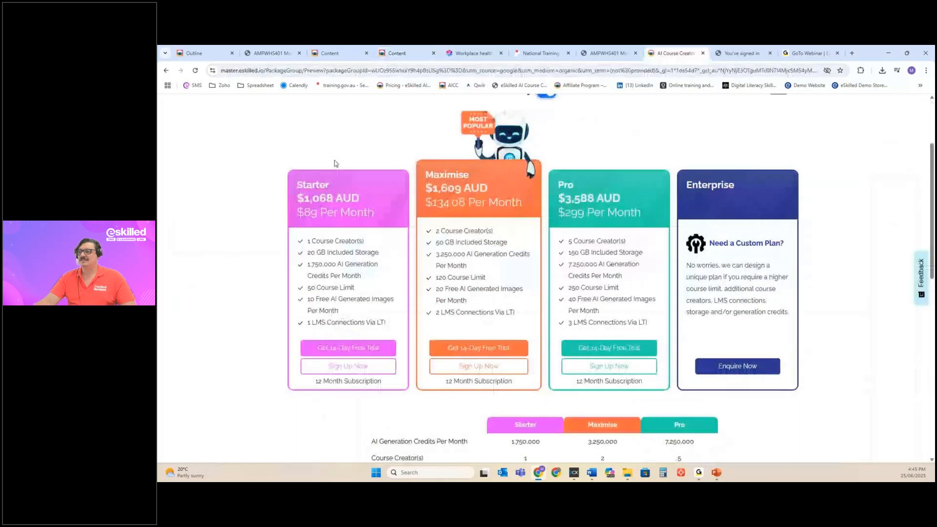
scroll(543, 210, "up", 3)
left_click(545, 208)
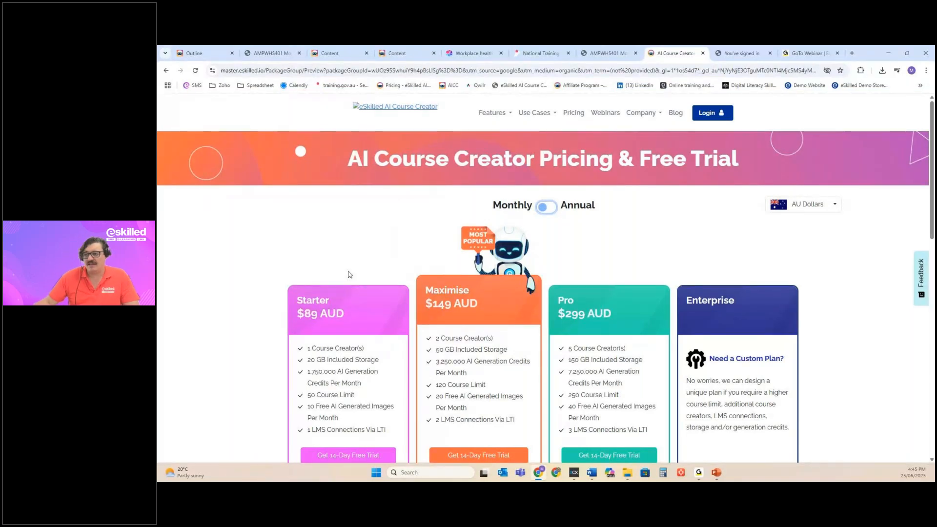
left_click_drag(299, 297, 351, 311)
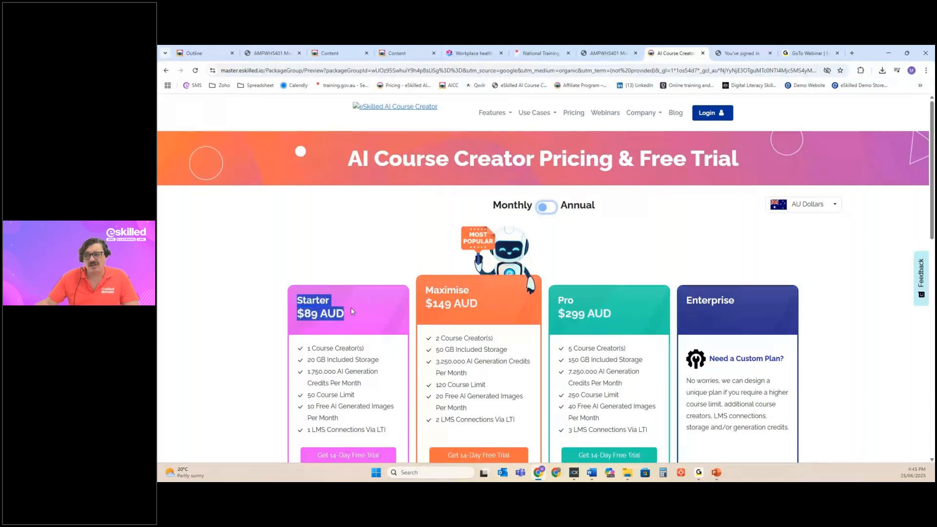
scroll(352, 312, "down", 2)
left_click(546, 126)
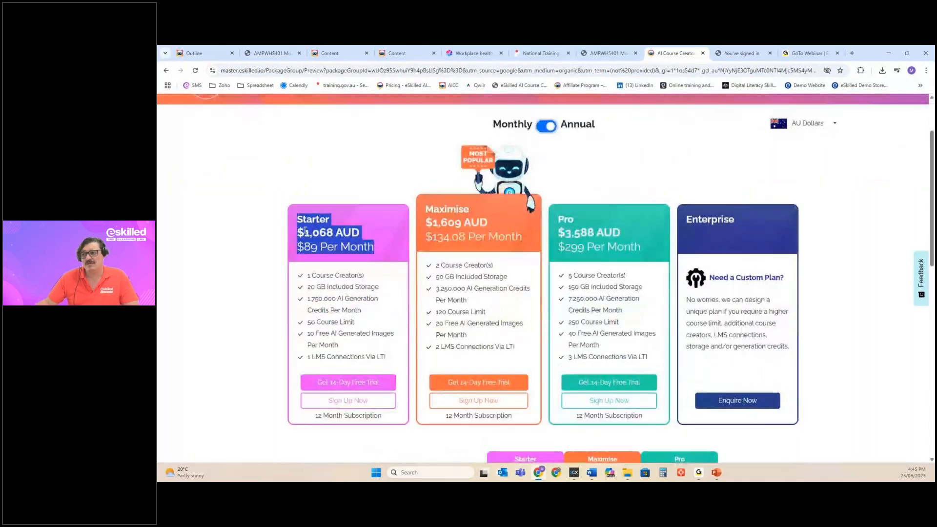
left_click_drag(360, 232, 299, 233)
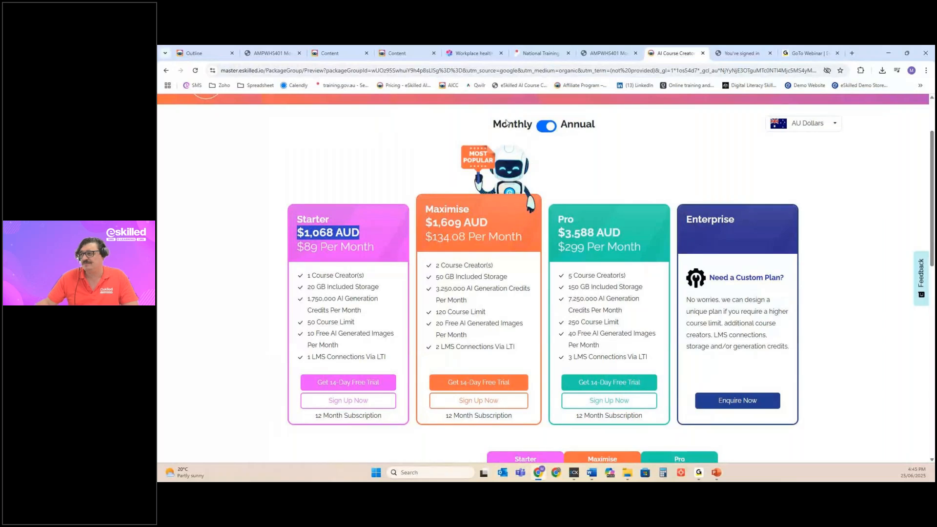
left_click(538, 127)
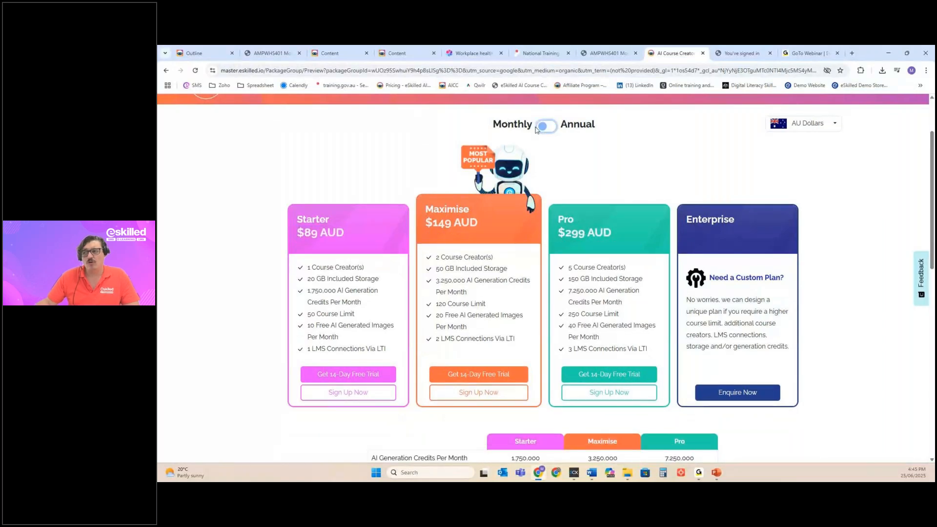
Highlight the Starter plan's course creator, included storage and monthly AI generation credit allowances in turn.
left_click_drag(284, 273, 370, 263)
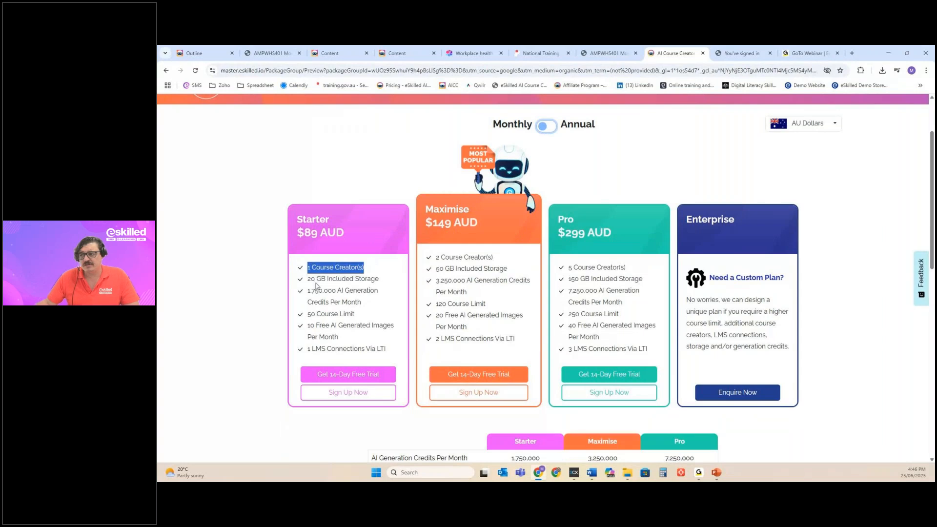
left_click_drag(307, 279, 387, 281)
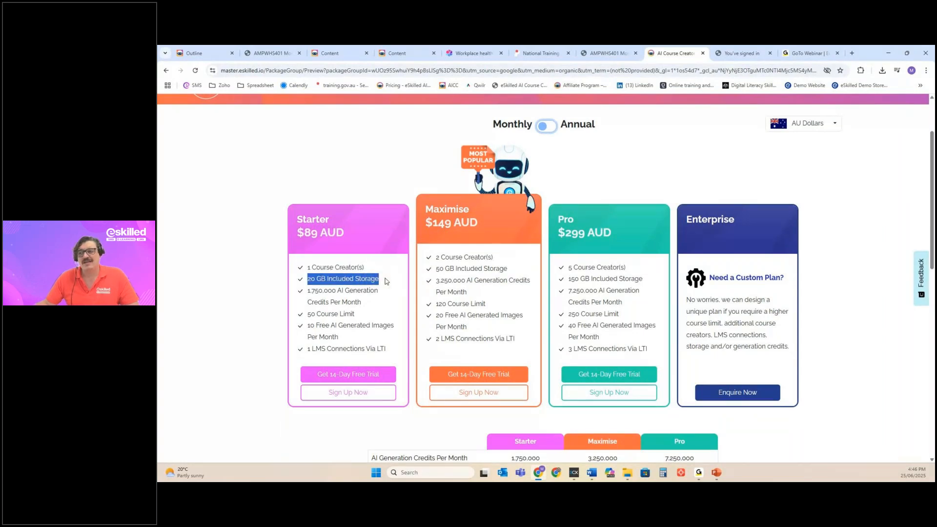
left_click(326, 277)
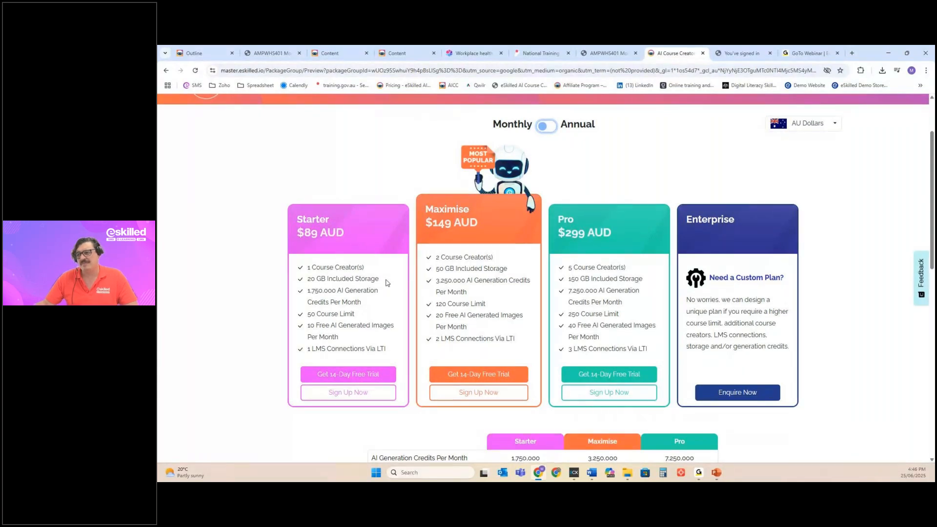
left_click_drag(307, 291, 363, 304)
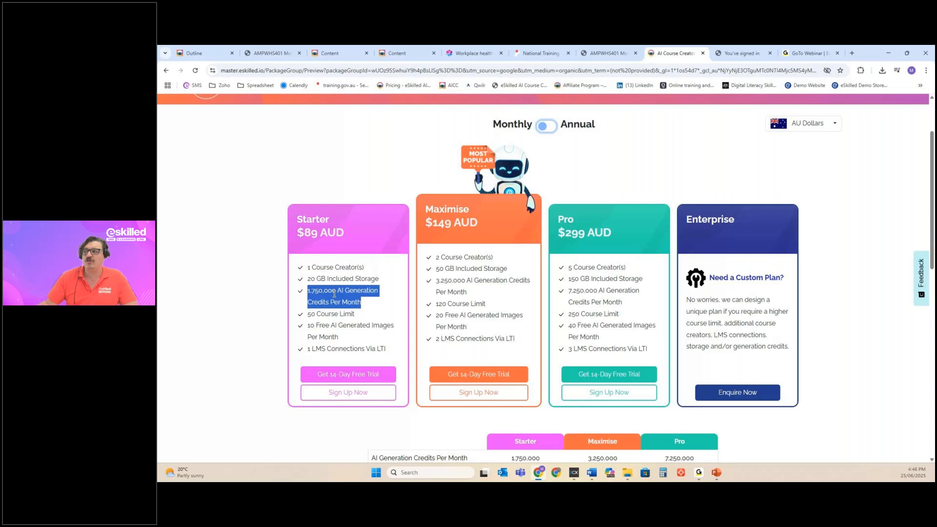
View the generation credits used for the CHC50121 Diploma of Early Childhood Education and Care course from the course list.
left_click(323, 51)
mouse_move(489, 111)
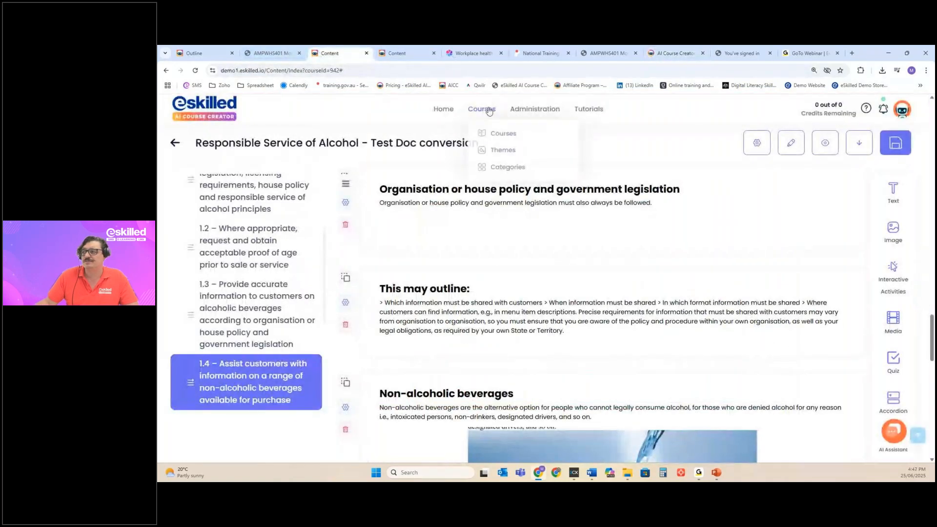
left_click(507, 136)
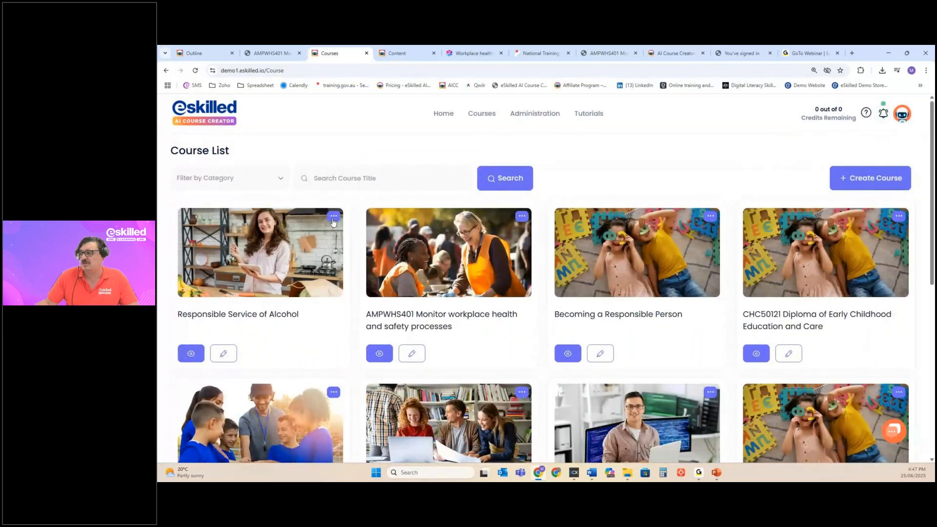
left_click(334, 218)
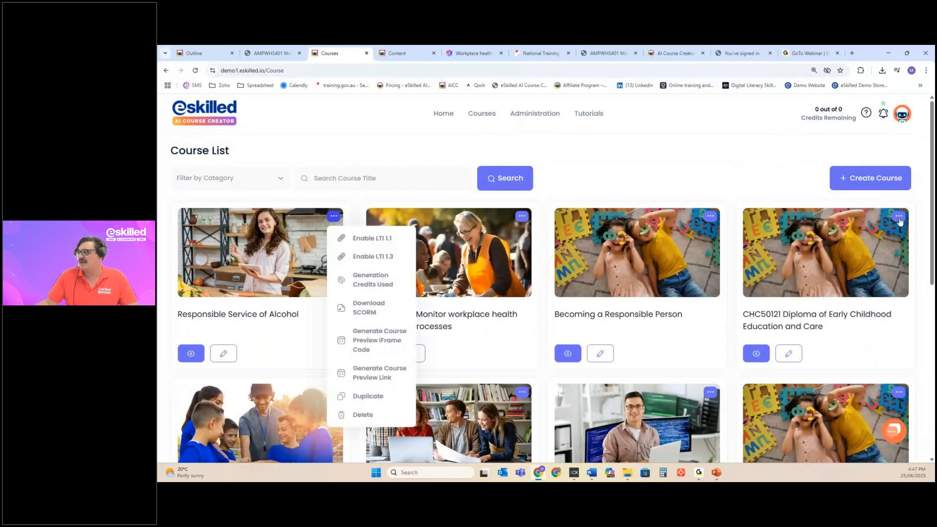
left_click(899, 218)
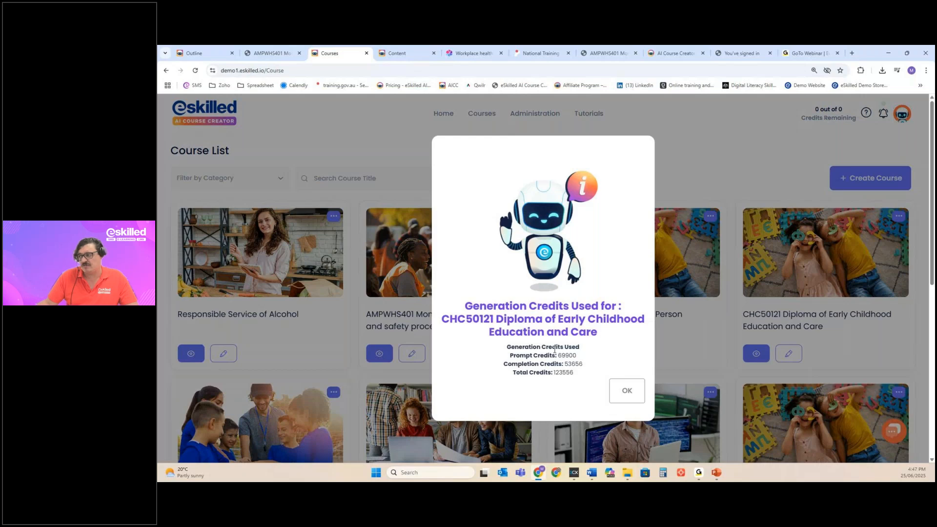
left_click(626, 396)
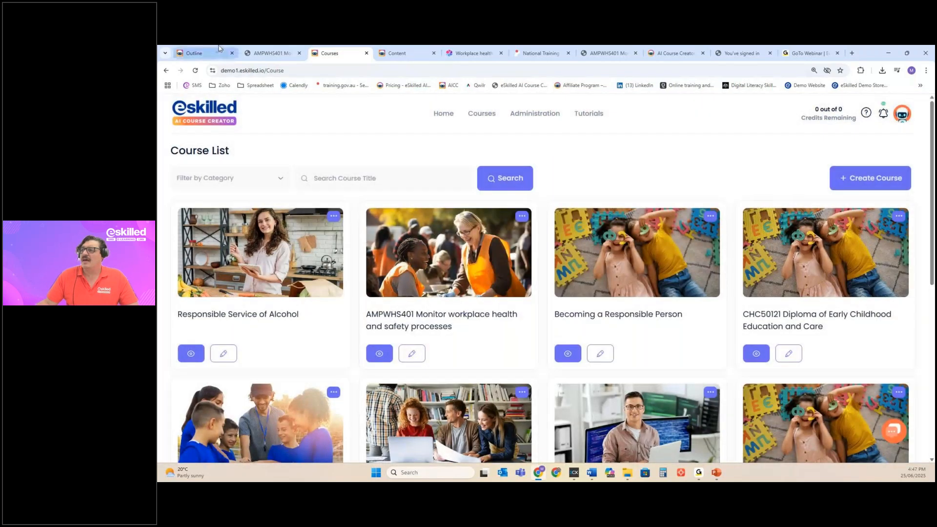
Return to the "Workplace health and safety for NDIS gardeners" course and open its preview.
left_click(397, 47)
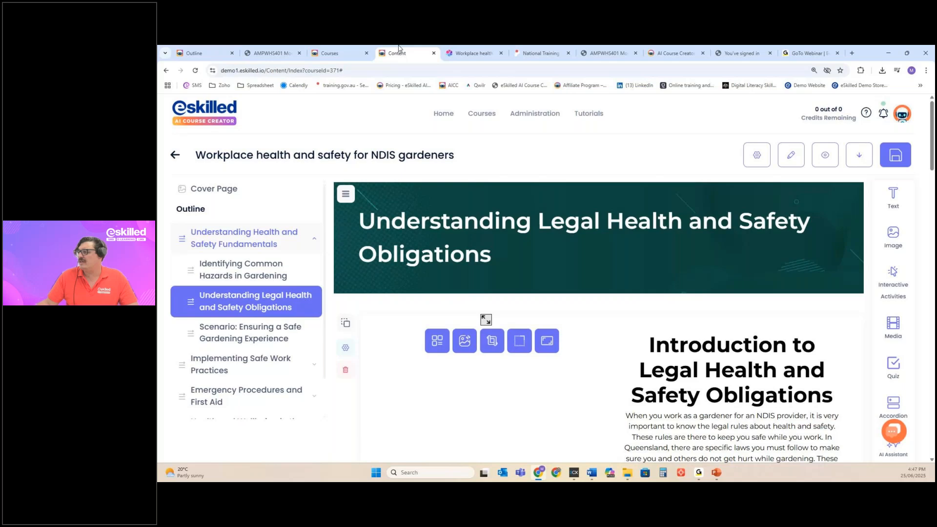
left_click(824, 157)
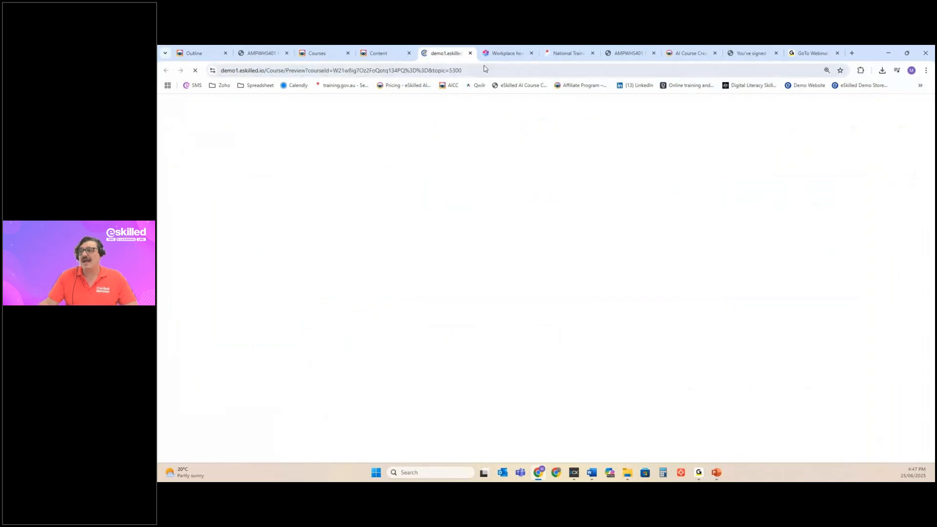
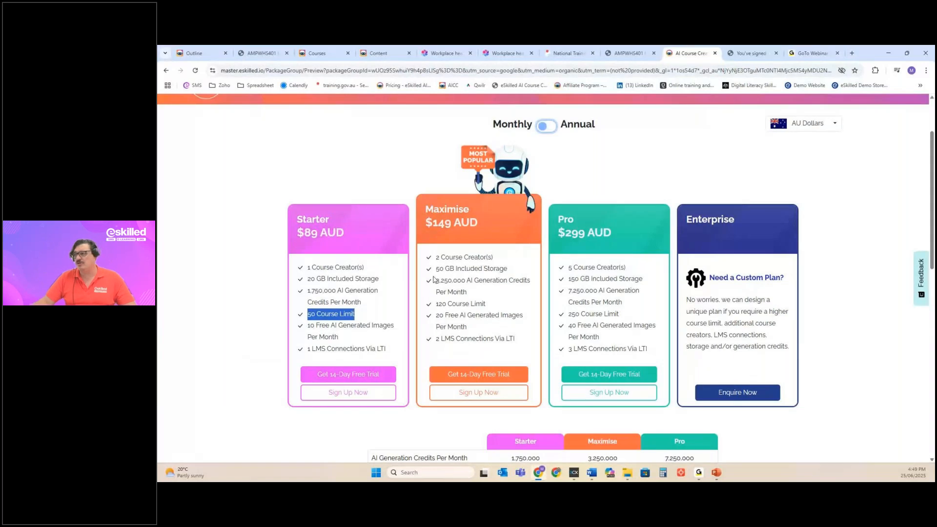
Show annual plan pricing, highlight the Pro plan's AI generation credits, and review the plan comparison and Generation Credit Packs tables.
left_click(551, 128)
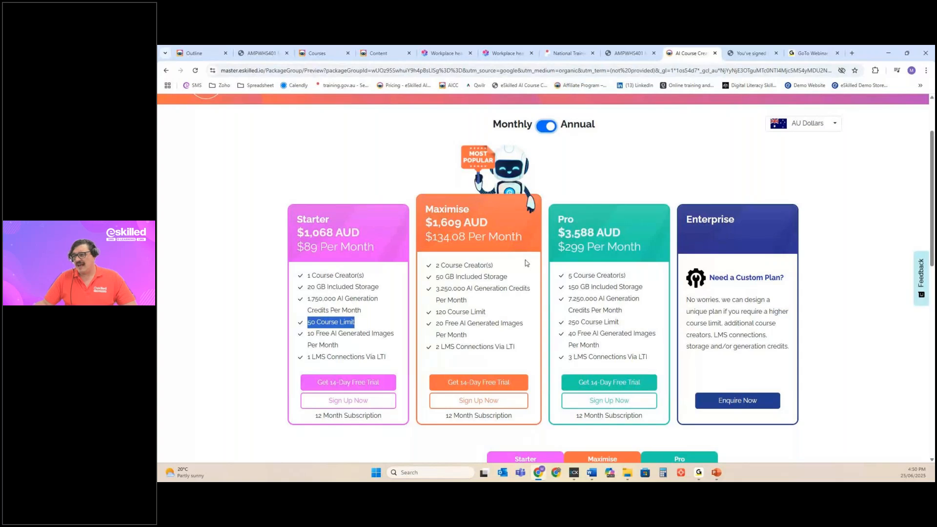
triple_click(568, 315)
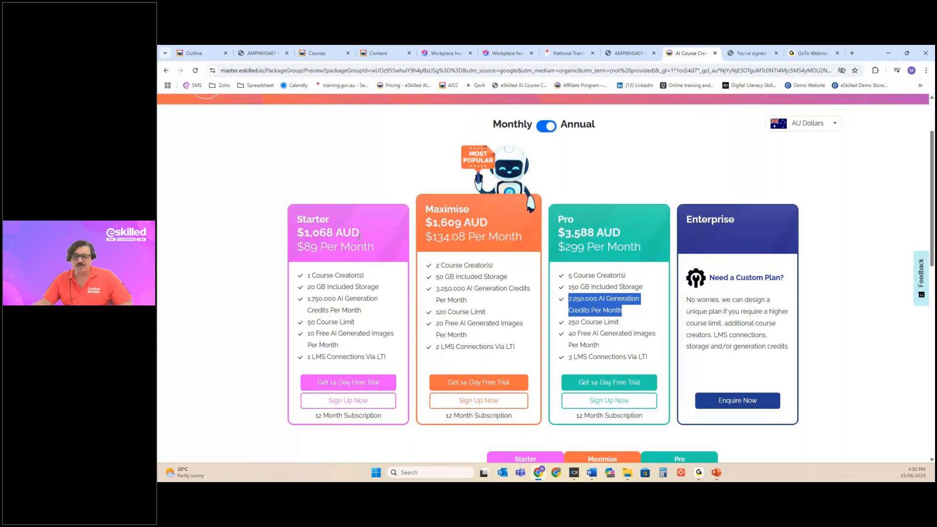
scroll(320, 244, "down", 7)
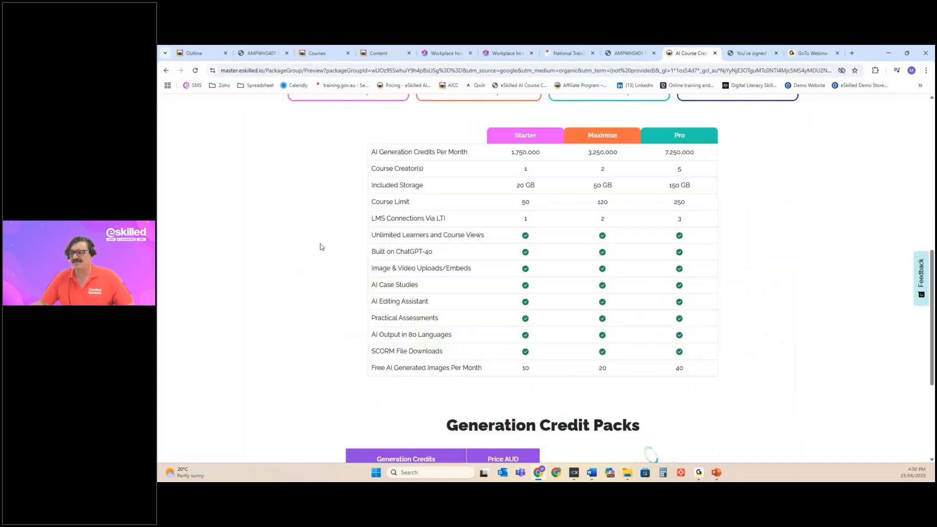
scroll(326, 245, "down", 3)
scroll(440, 351, "down", 1)
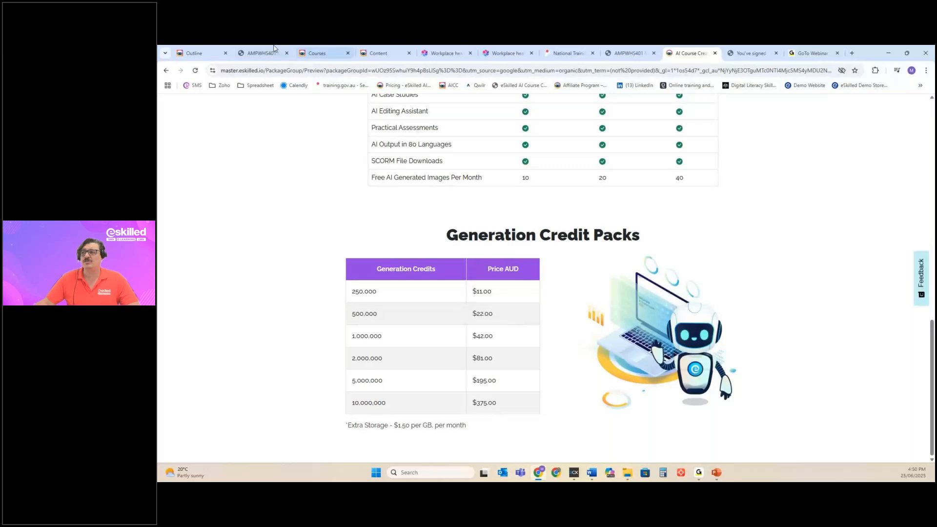
Check the AMPWHS401 content generation progress, glancing at the course list in between.
left_click(199, 53)
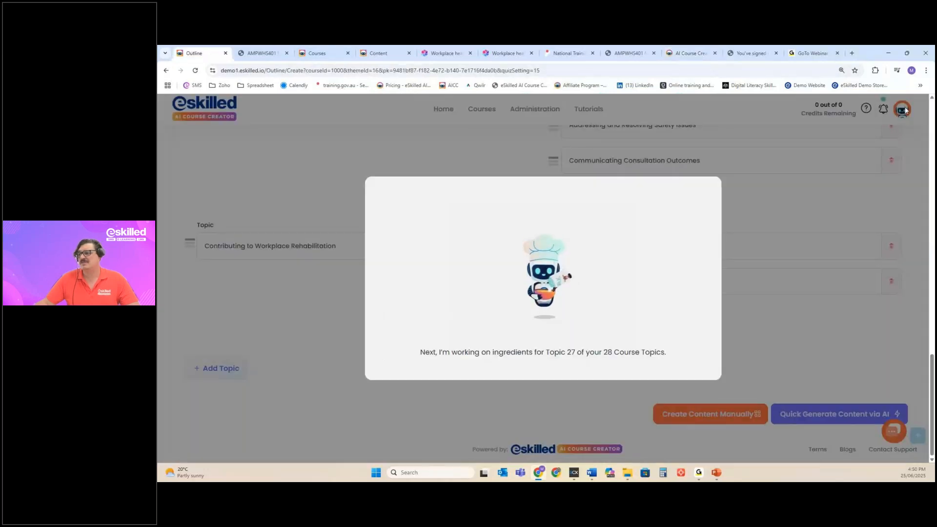
left_click(322, 53)
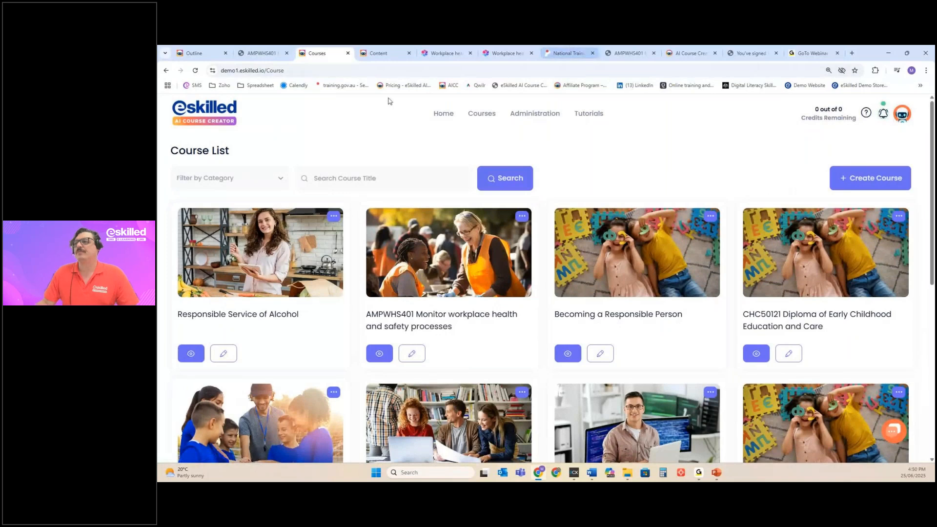
left_click(209, 52)
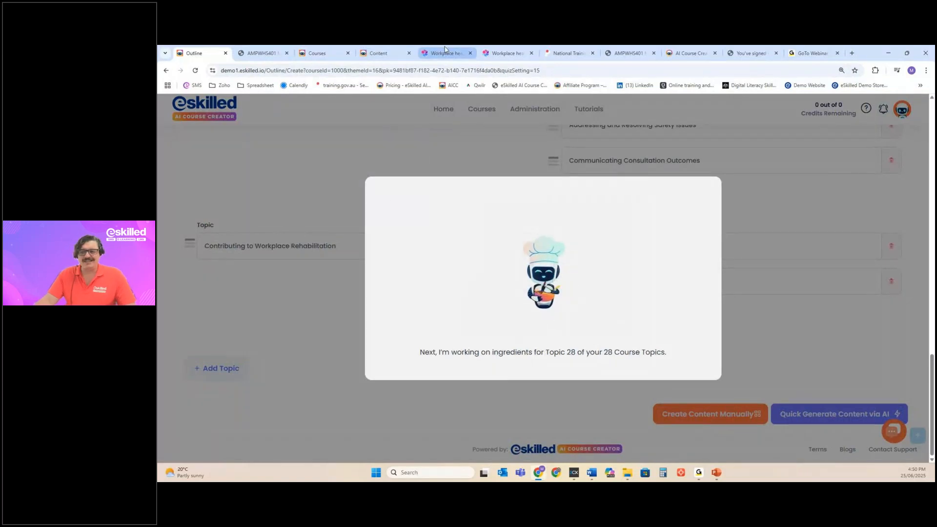
Show the SCORM download version options for the NDIS gardeners course, including Enable Simple Sequencing, without downloading a package.
left_click(391, 53)
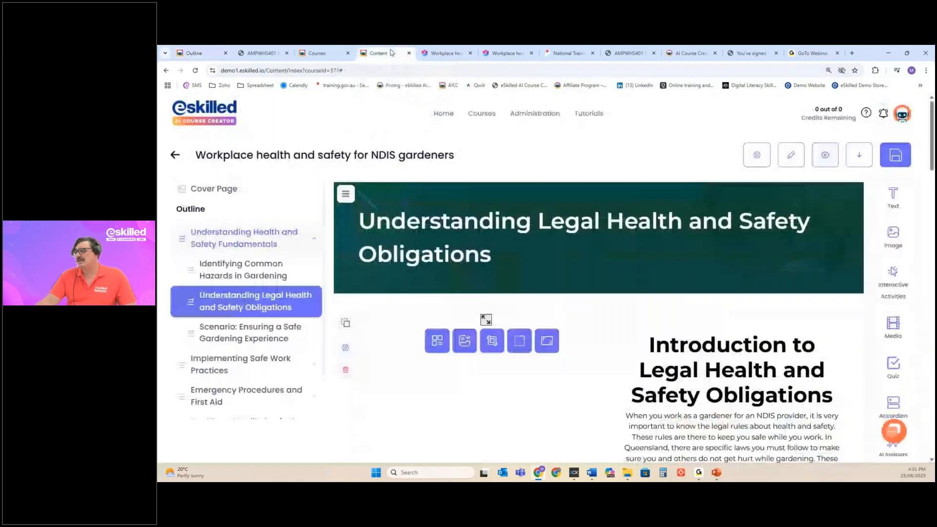
left_click(860, 155)
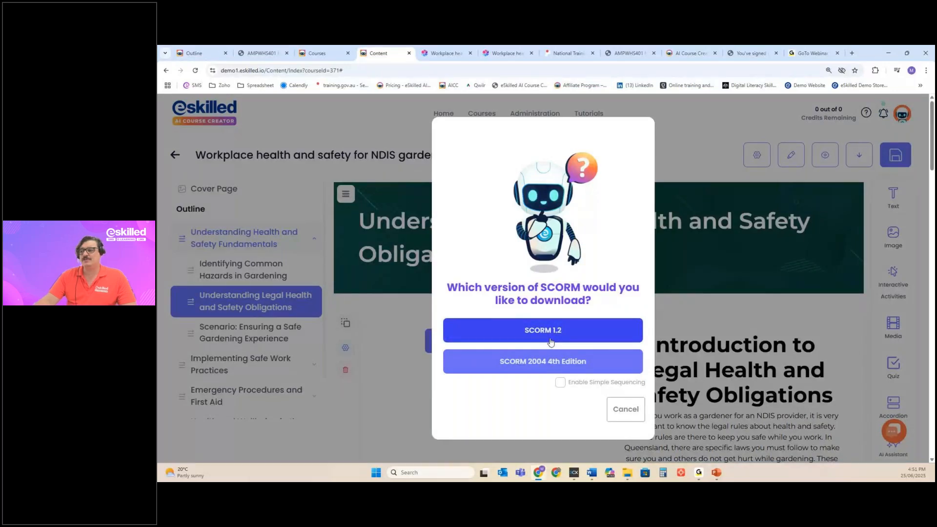
left_click(560, 382)
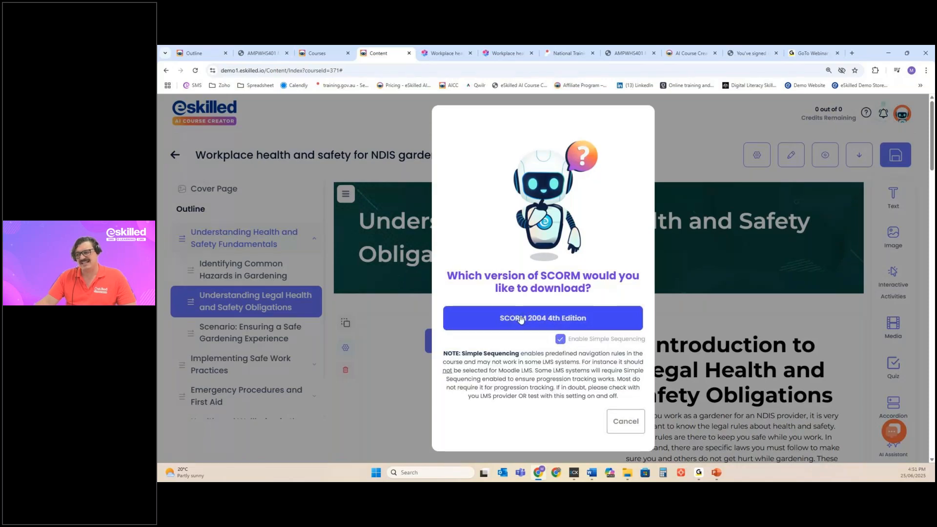
left_click(560, 340)
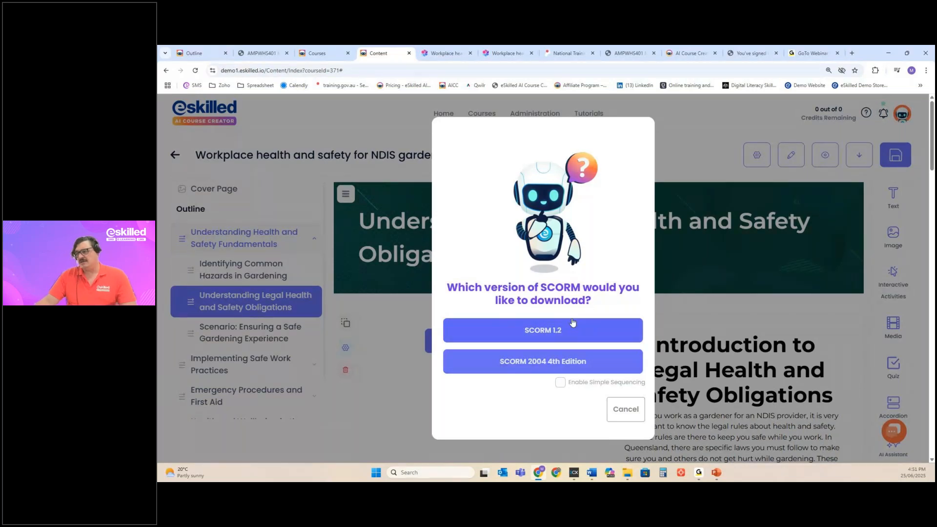
left_click(625, 408)
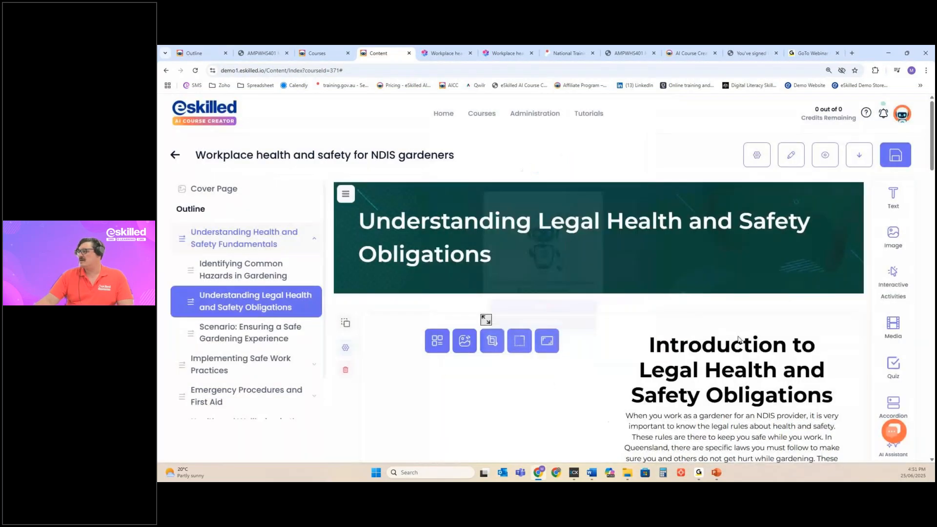
left_click(860, 157)
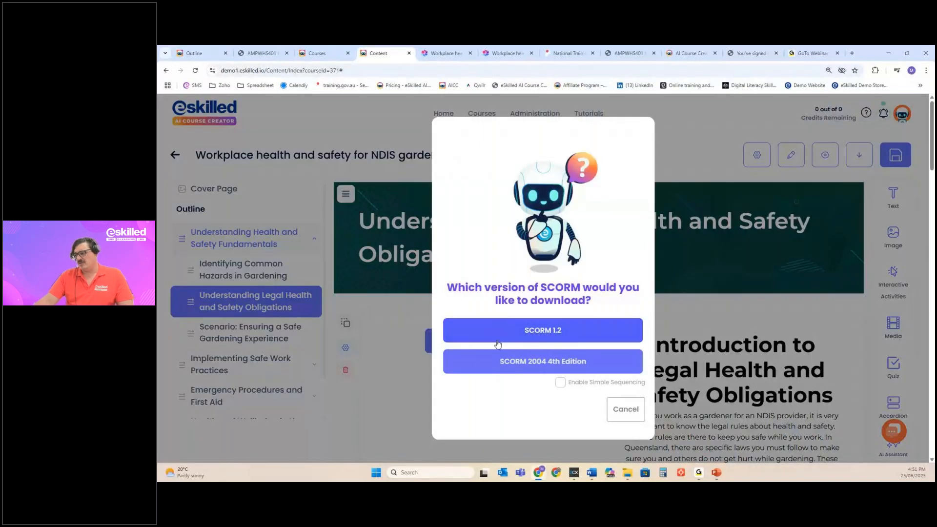
left_click(619, 414)
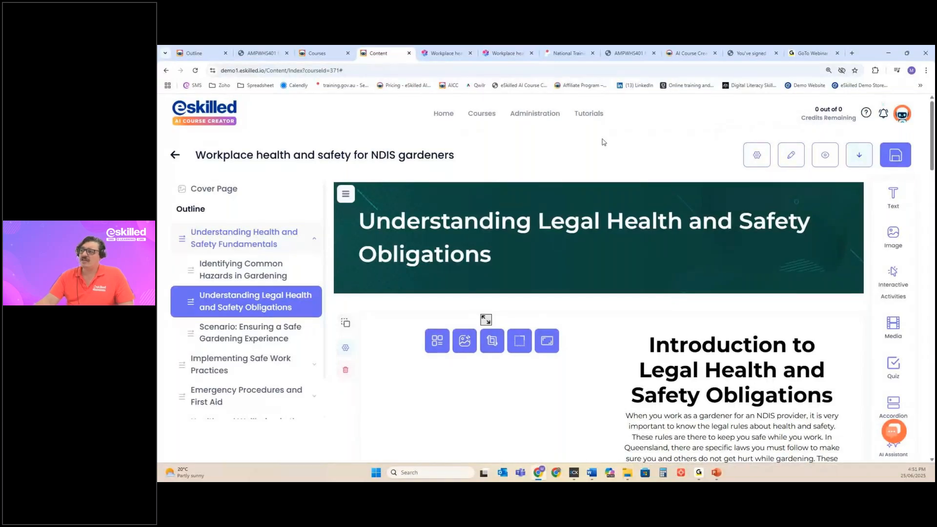
Open the LTI Domains settings from the administration area and highlight the second domain in the list.
mouse_move(537, 117)
left_click(547, 153)
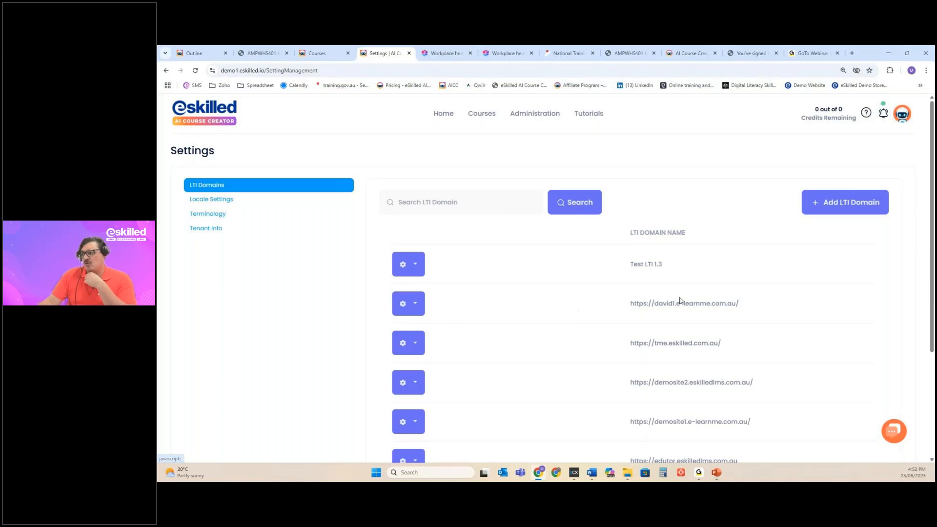
left_click_drag(772, 310, 632, 306)
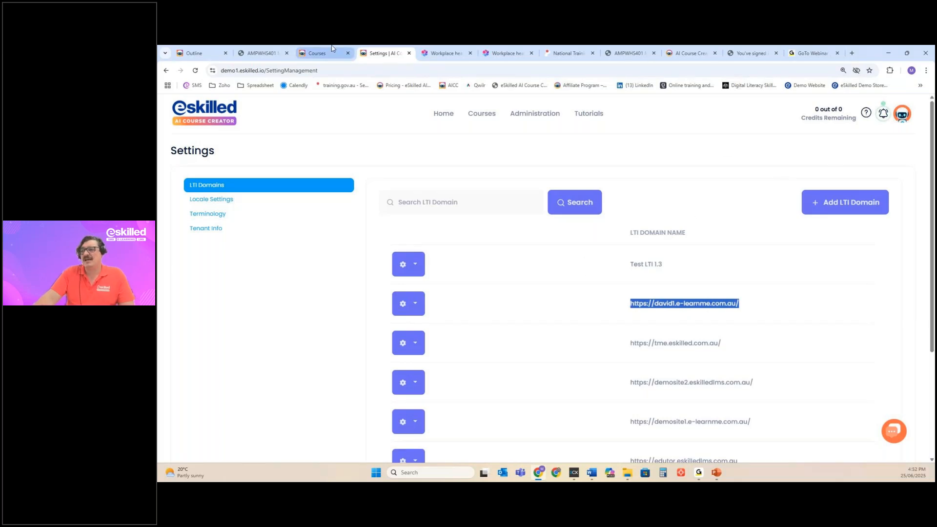
Return to the course list and check the AMPWHS401 outline page after content generation.
mouse_move(331, 49)
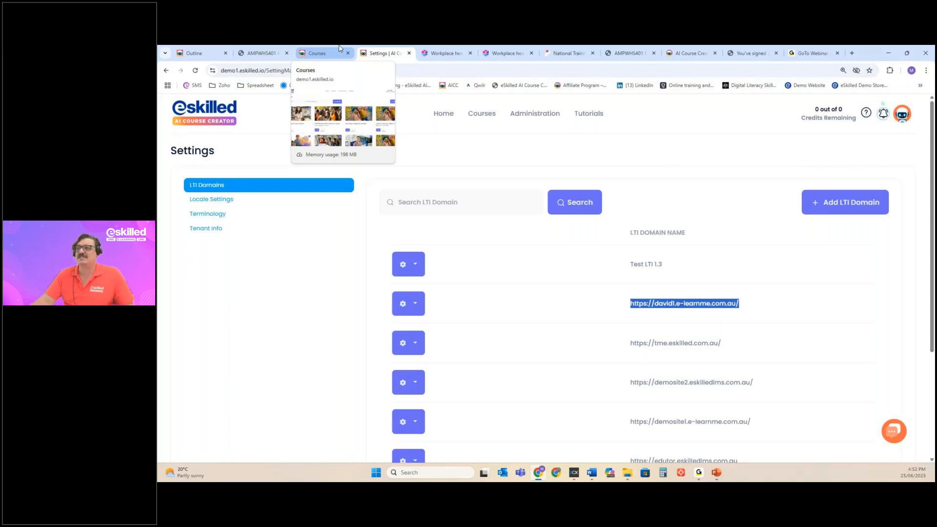
left_click(322, 49)
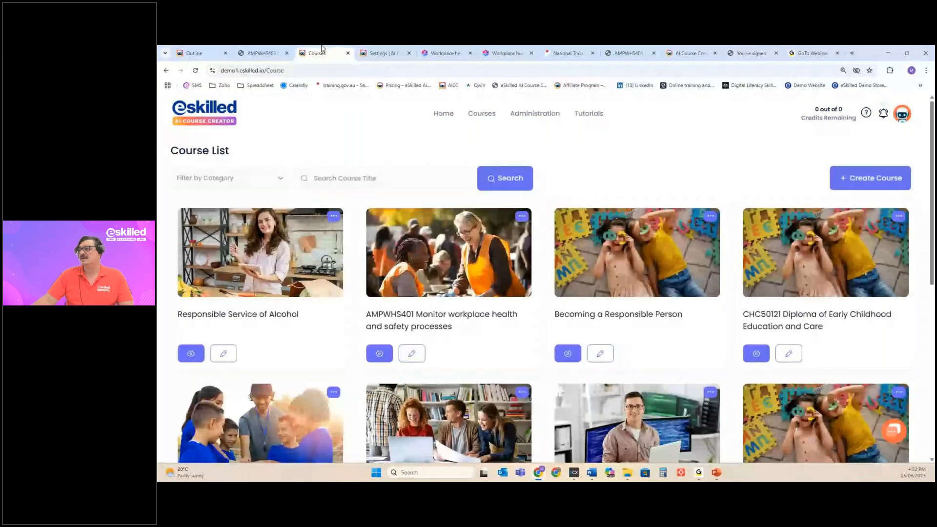
mouse_move(530, 120)
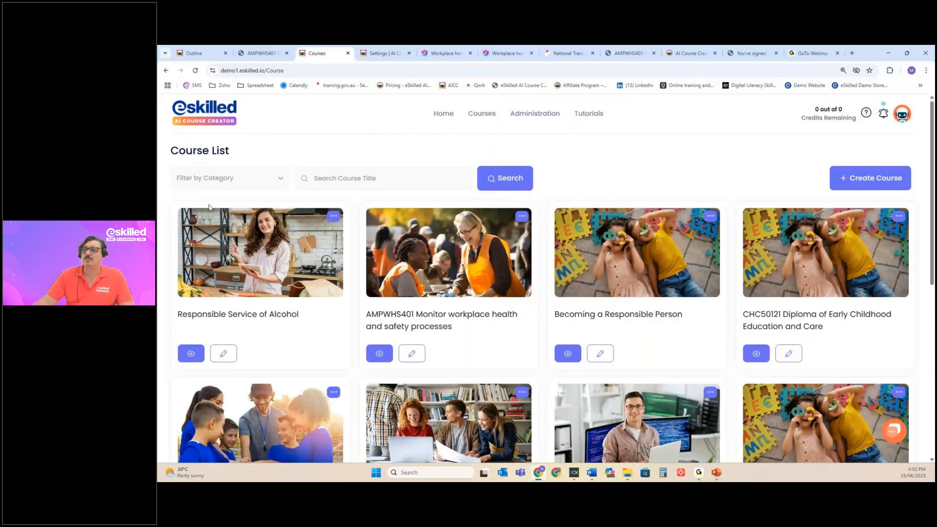
left_click(193, 52)
scroll(476, 218, "up", 10)
scroll(418, 136, "up", 5)
scroll(407, 178, "down", 20)
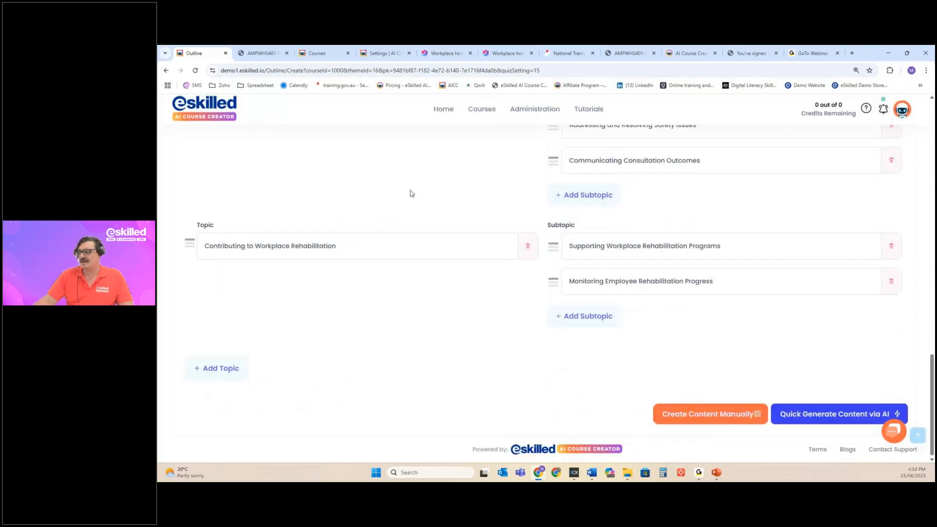
scroll(439, 161, "up", 5)
Open AMPWHS401 for editing from the course list and review the "Explaining Health and Safety Legislation and Practices" subtopic down to its quiz.
left_click(483, 109)
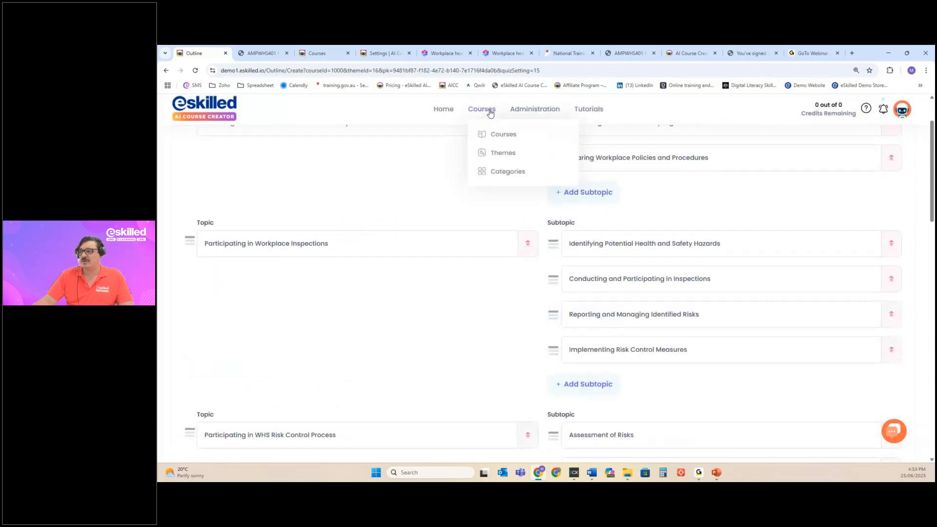
left_click(488, 132)
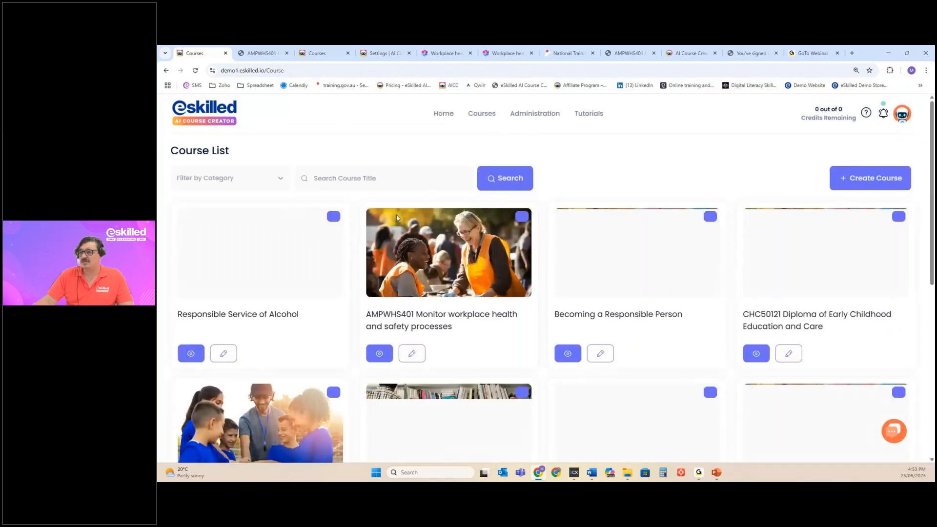
left_click(412, 355)
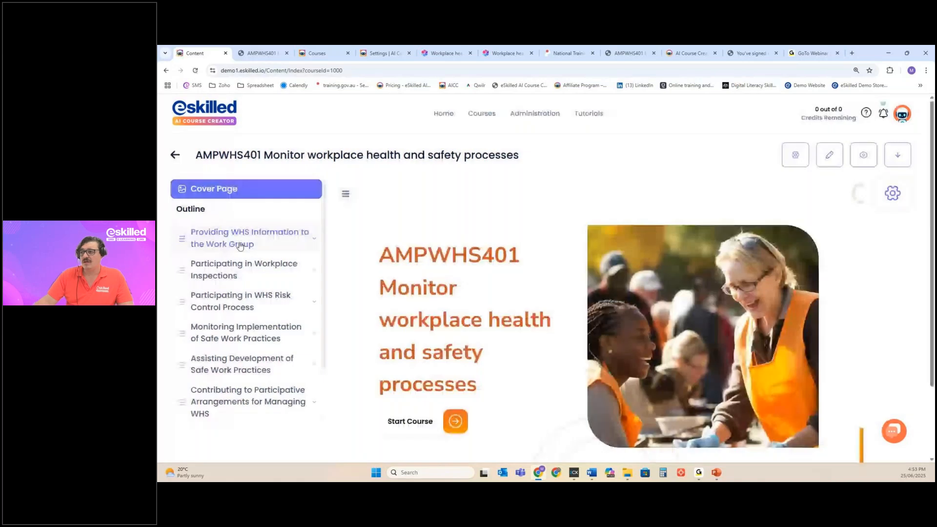
left_click(239, 244)
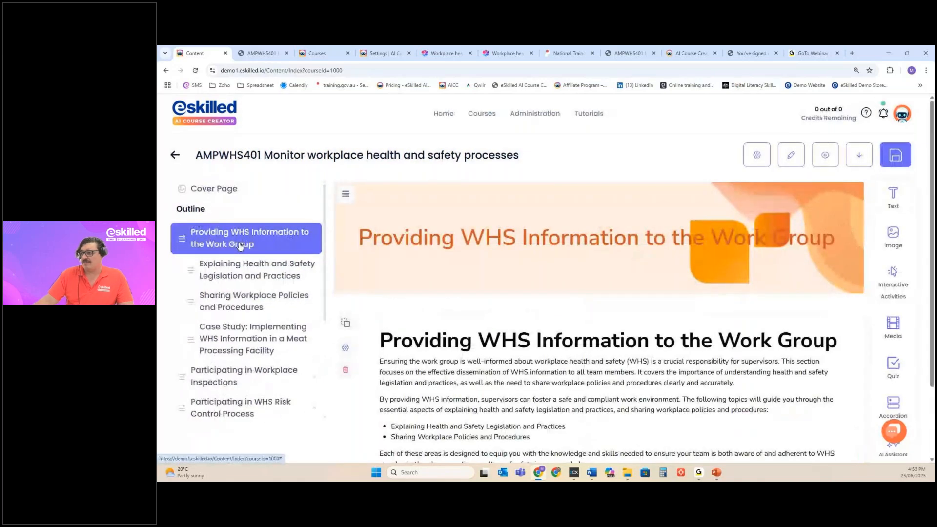
left_click(269, 271)
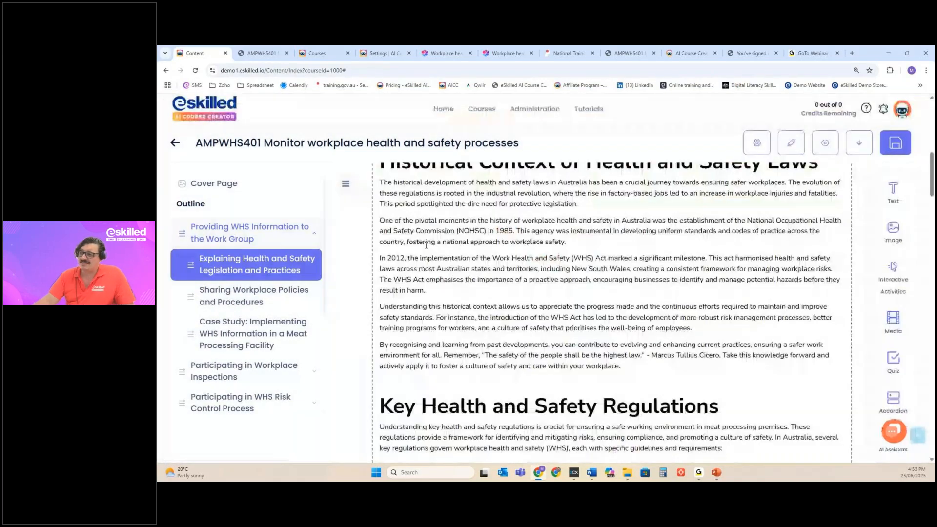
scroll(426, 245, "down", 20)
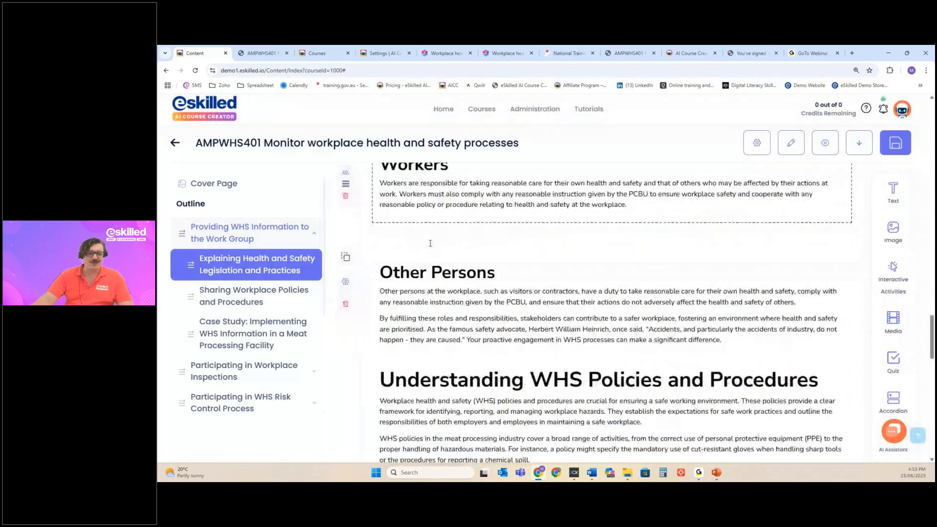
scroll(430, 243, "down", 10)
Review the subtopic's quiz questions and the question types available for adding, then close the question editor without saving.
left_click(410, 390)
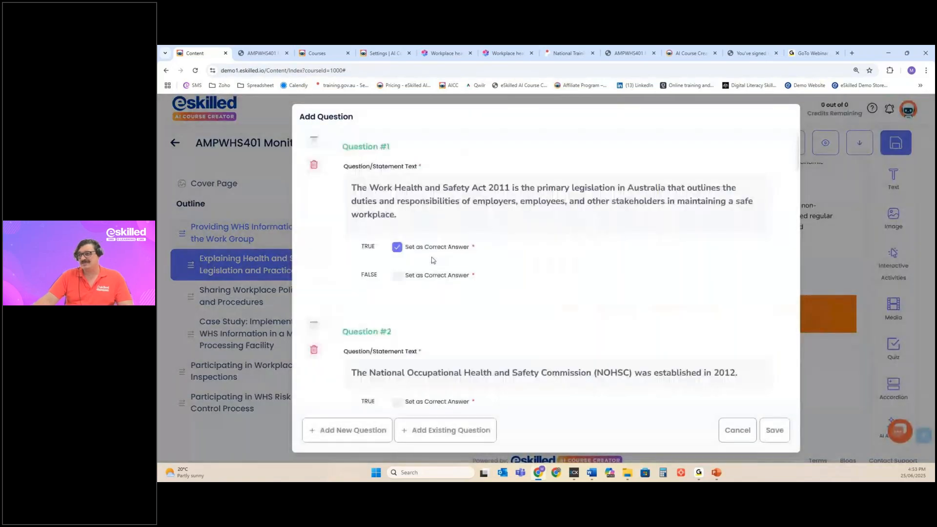
scroll(433, 260, "down", 15)
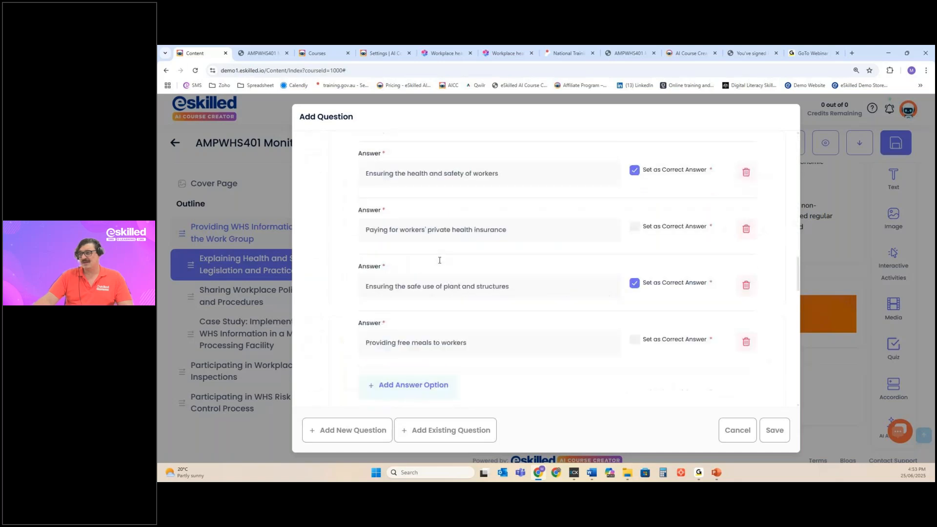
scroll(439, 261, "down", 5)
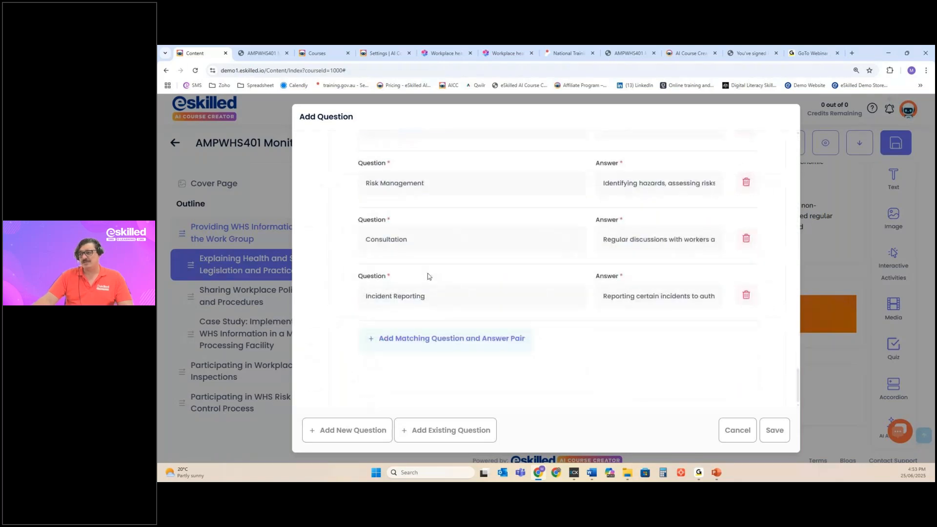
left_click(367, 438)
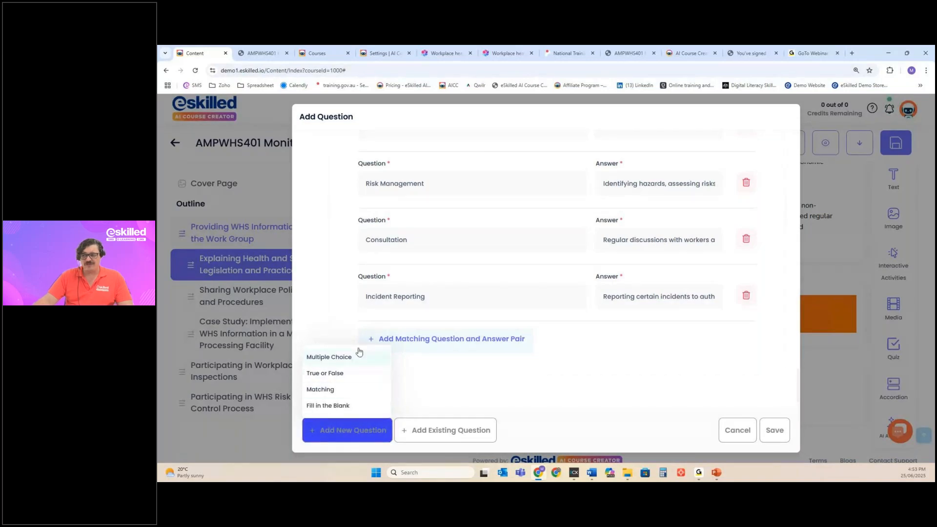
left_click(533, 418)
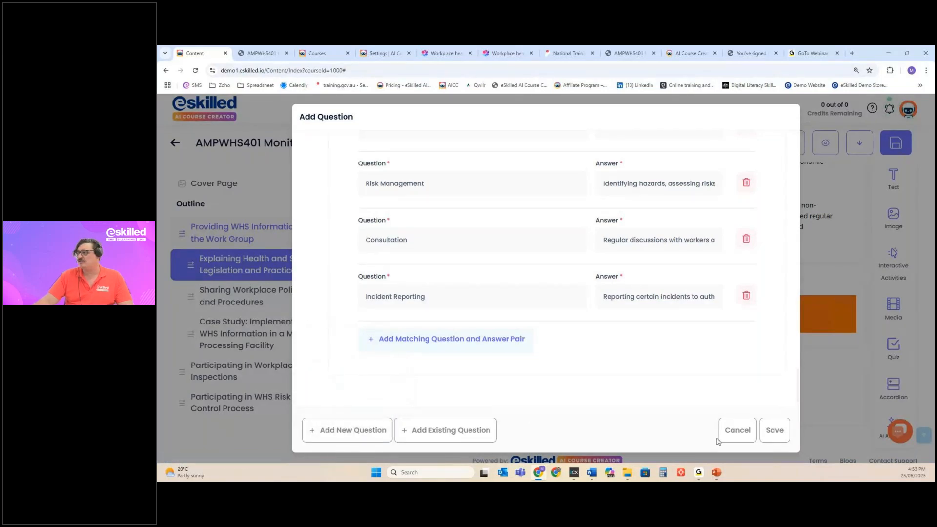
left_click(724, 433)
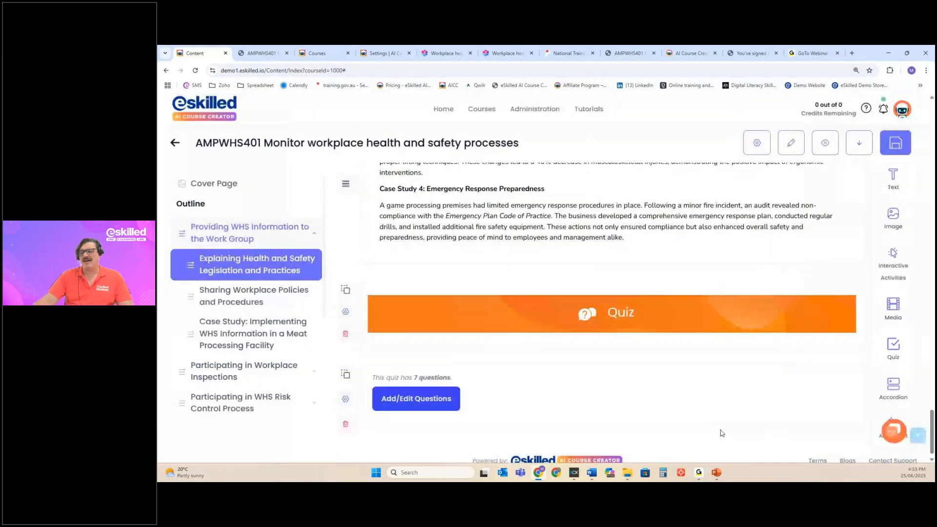
Show the available interactive activity types and review the subtopic's case studies and regulations content.
scroll(481, 332, "up", 5)
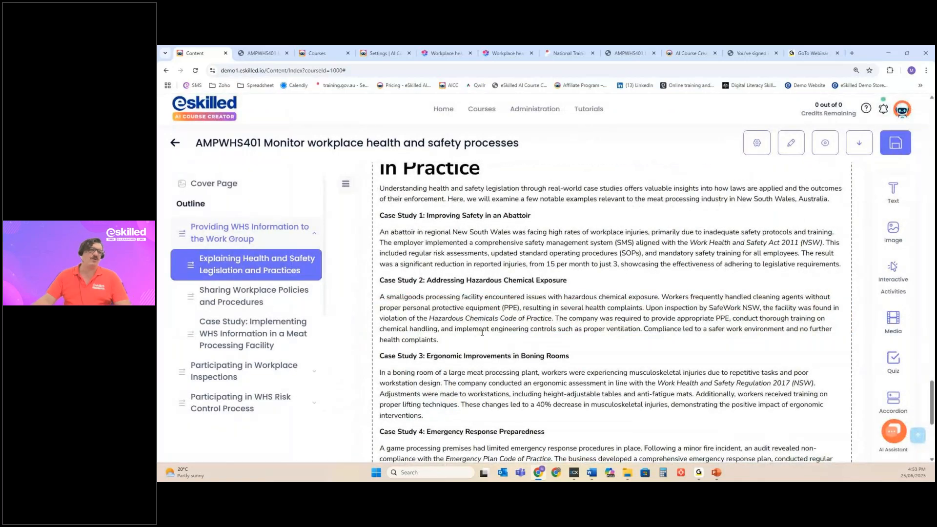
mouse_move(887, 283)
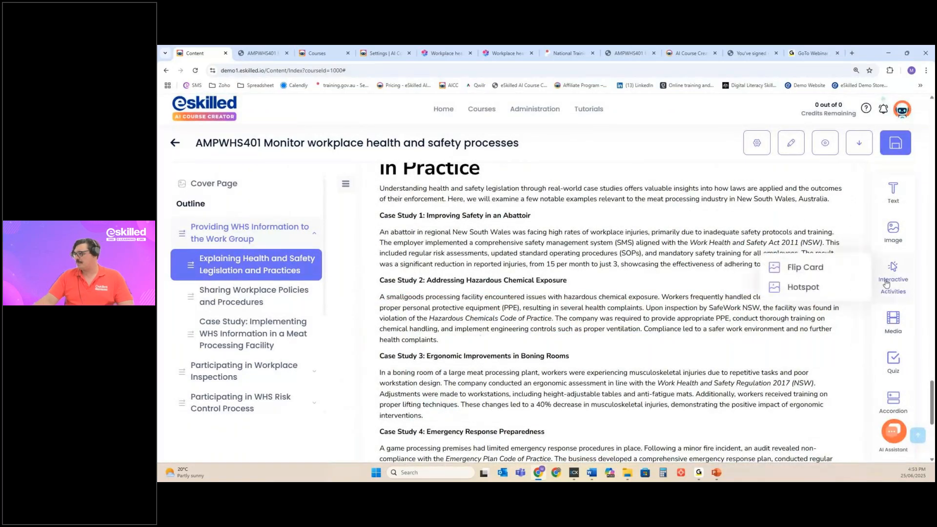
scroll(593, 348, "up", 10)
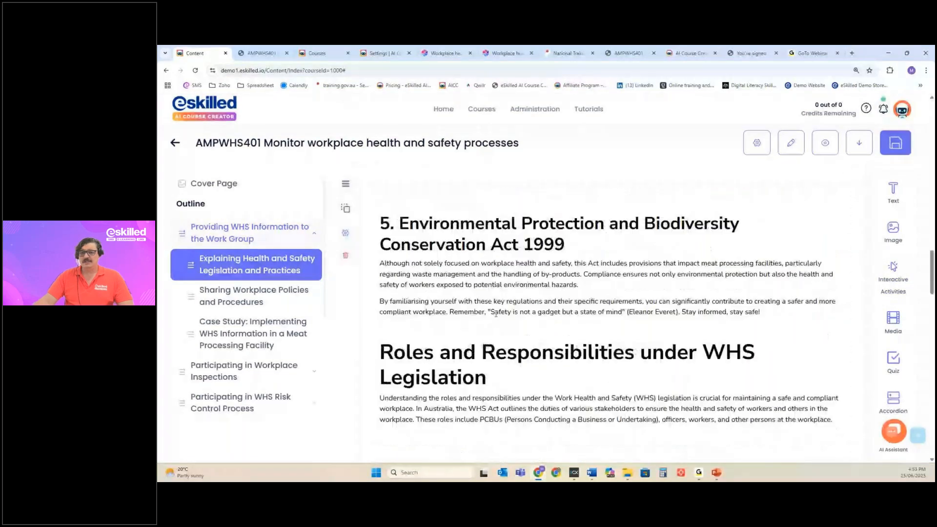
scroll(496, 314, "up", 6)
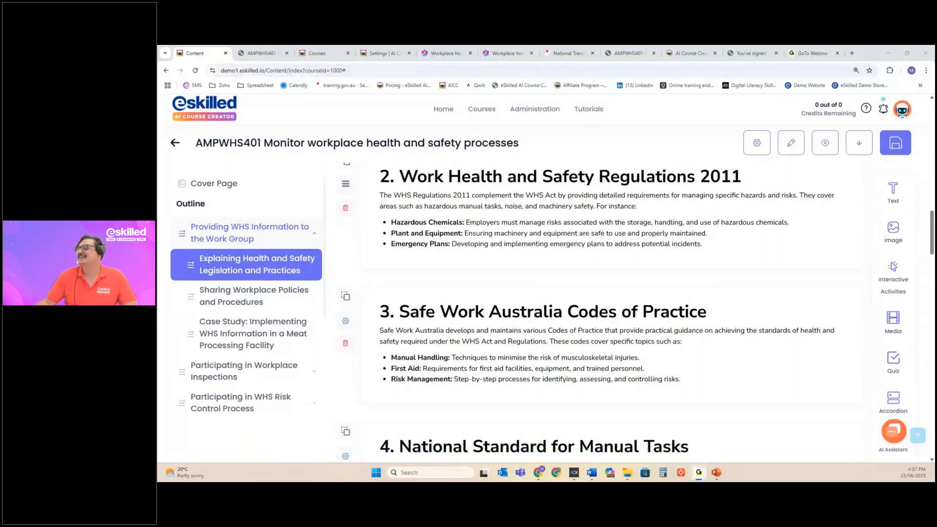
Switch to the NDIS gardeners course preview and demonstrate flipping the Employee Responsibilities cards in the legal obligations lesson.
left_click(472, 48)
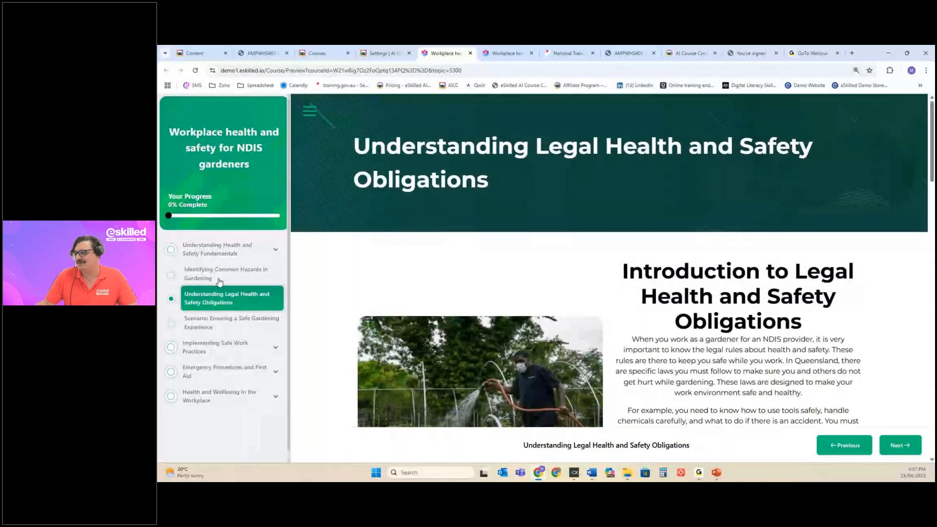
scroll(591, 302, "down", 15)
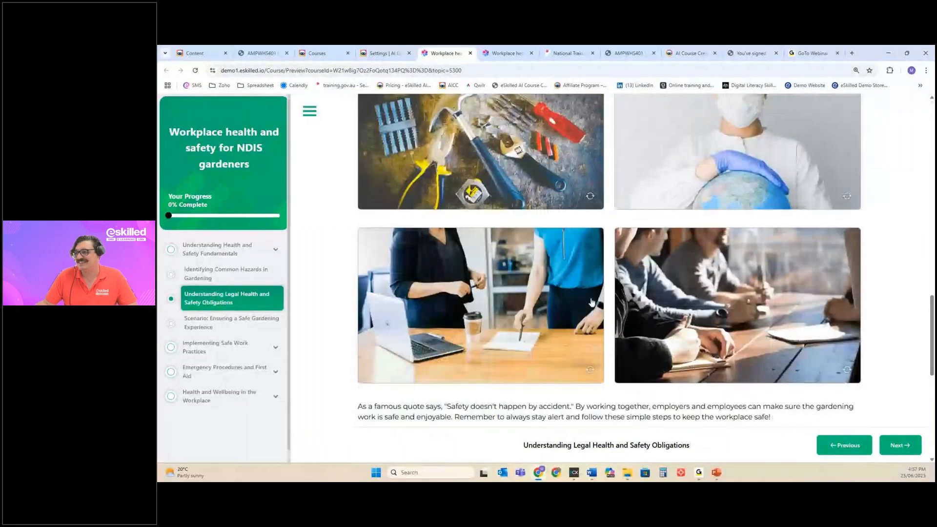
scroll(592, 302, "up", 3)
left_click(483, 274)
left_click(483, 274)
left_click(676, 264)
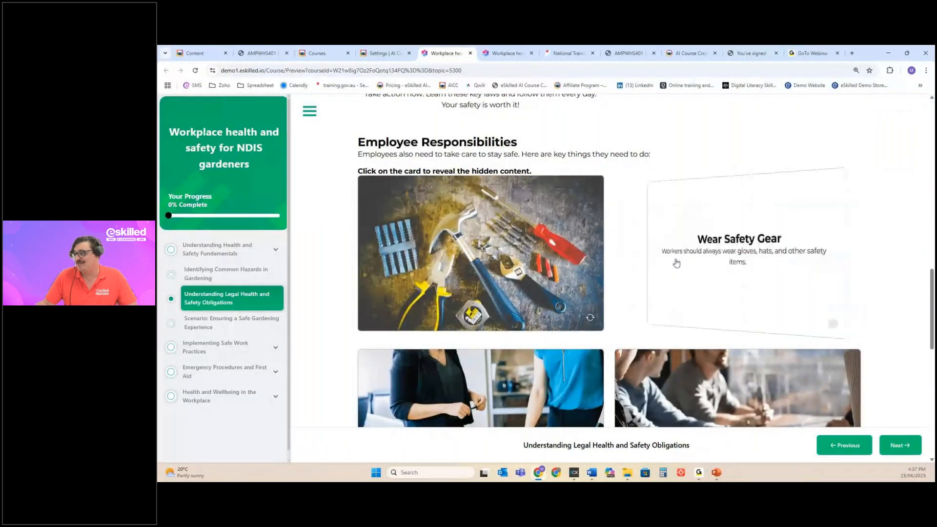
left_click(676, 263)
scroll(483, 292, "down", 2)
left_click(483, 296)
left_click(482, 297)
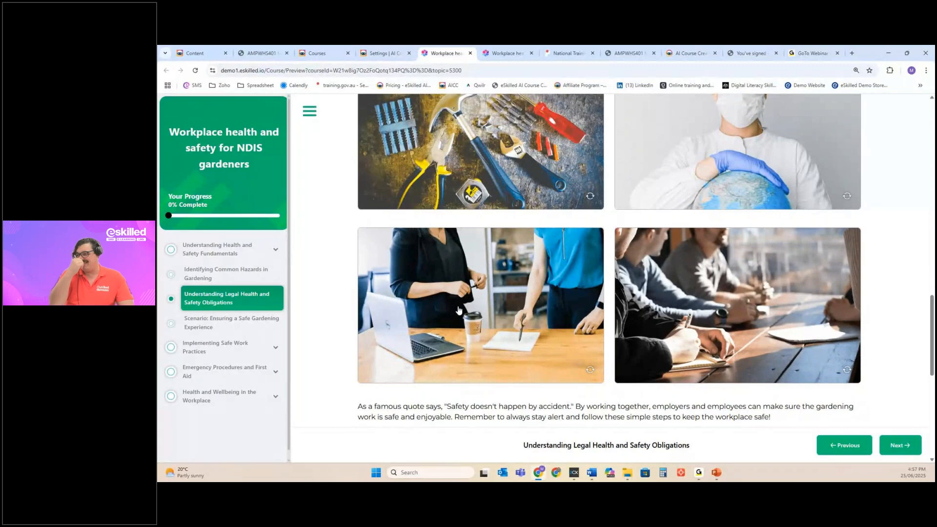
scroll(459, 310, "up", 3)
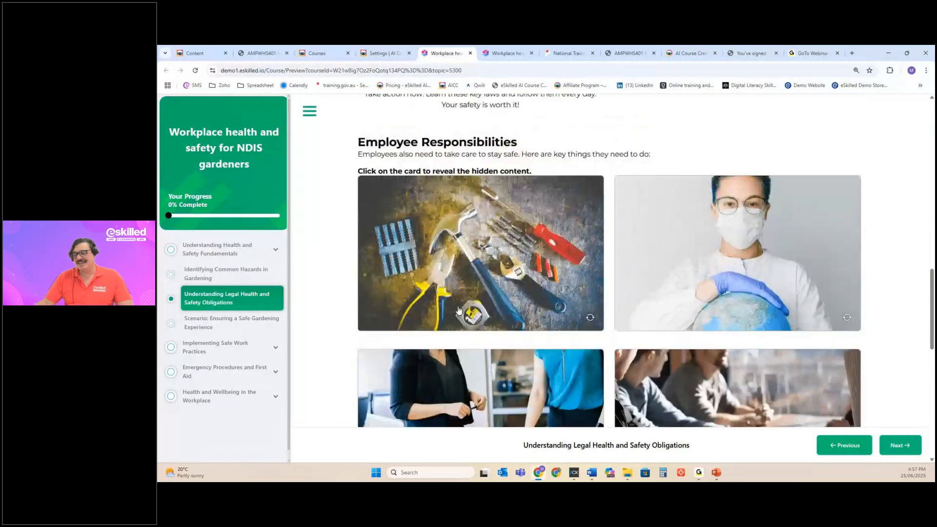